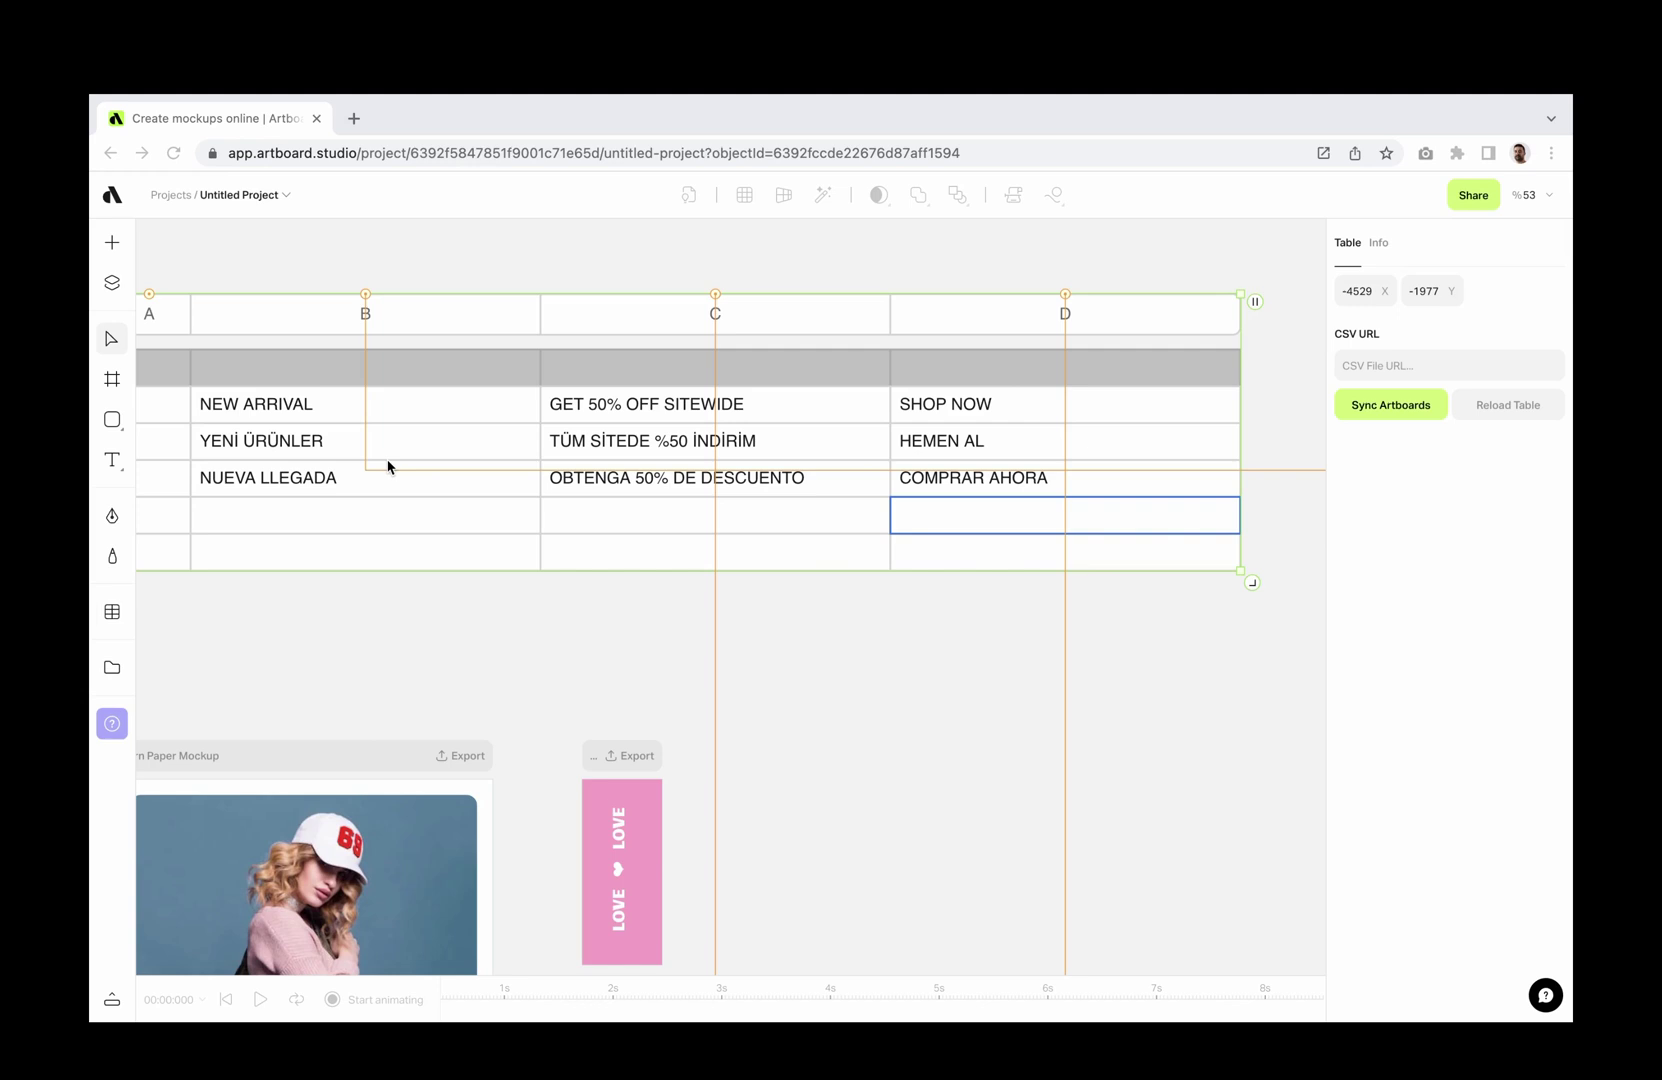
scroll(387, 468, "down", 2)
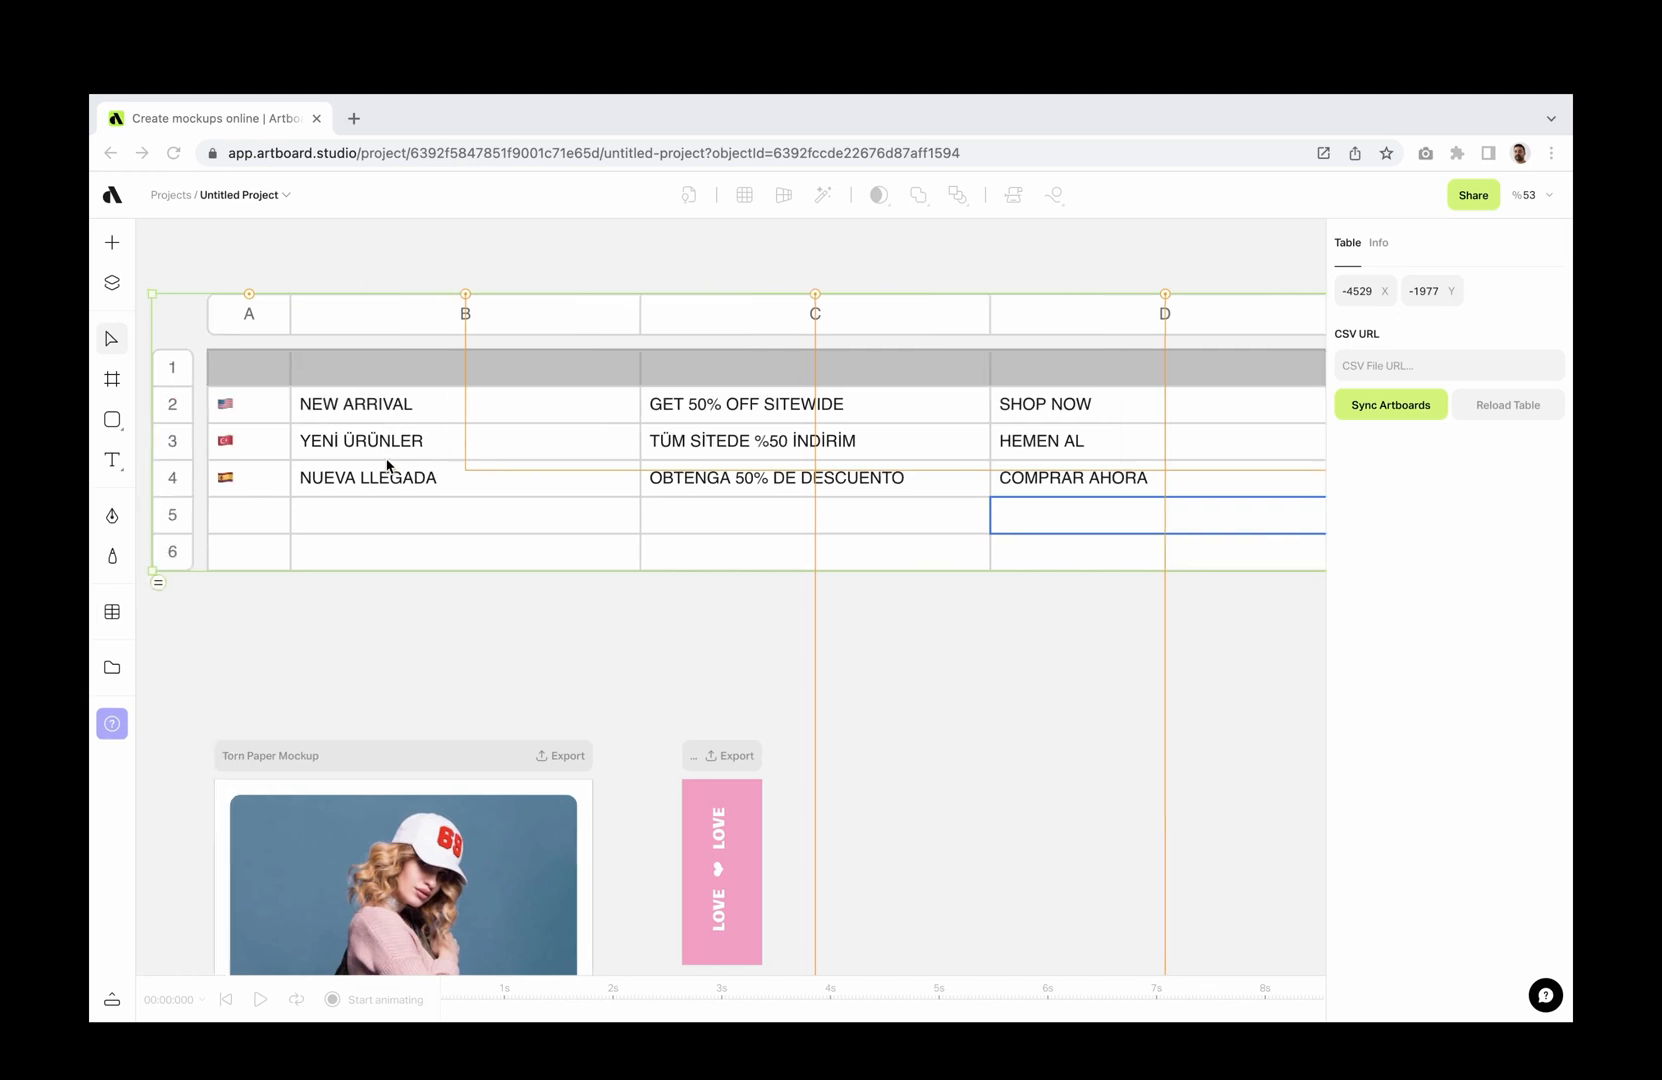
scroll(387, 467, "down", 5)
scroll(388, 468, "down", 3)
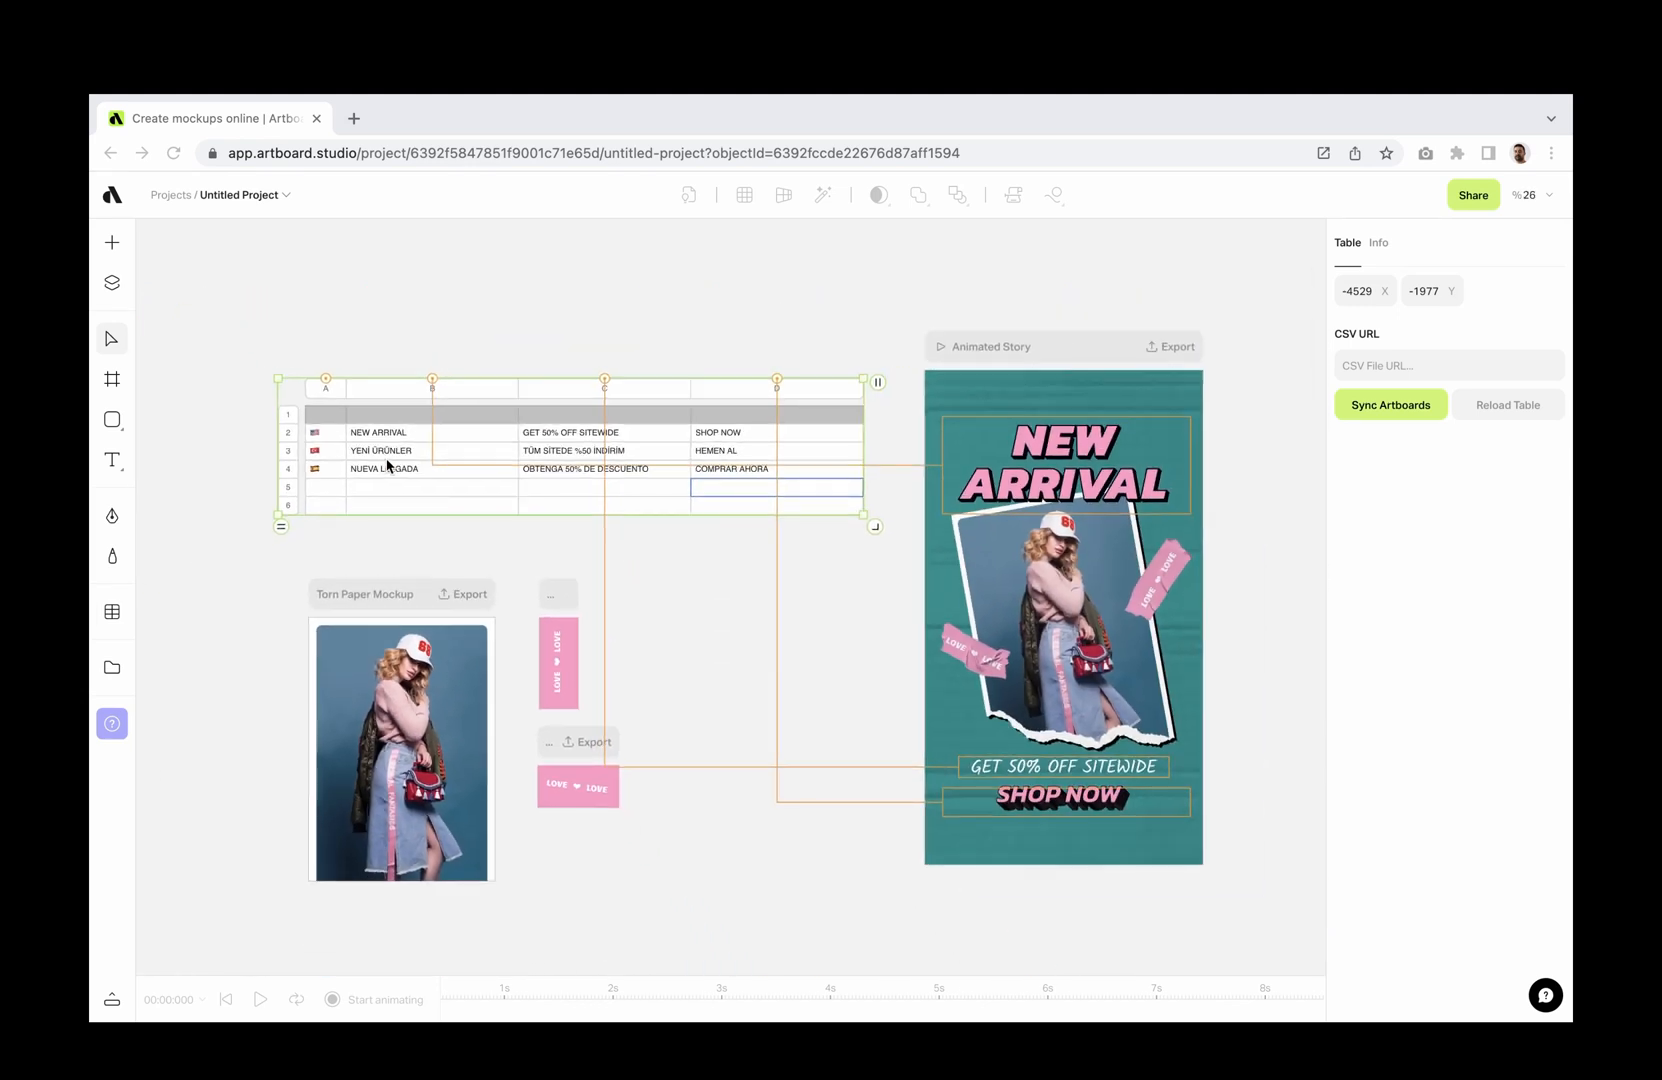
- Sync artboards from the linked table so each row becomes its own story artboard
left_click(1379, 412)
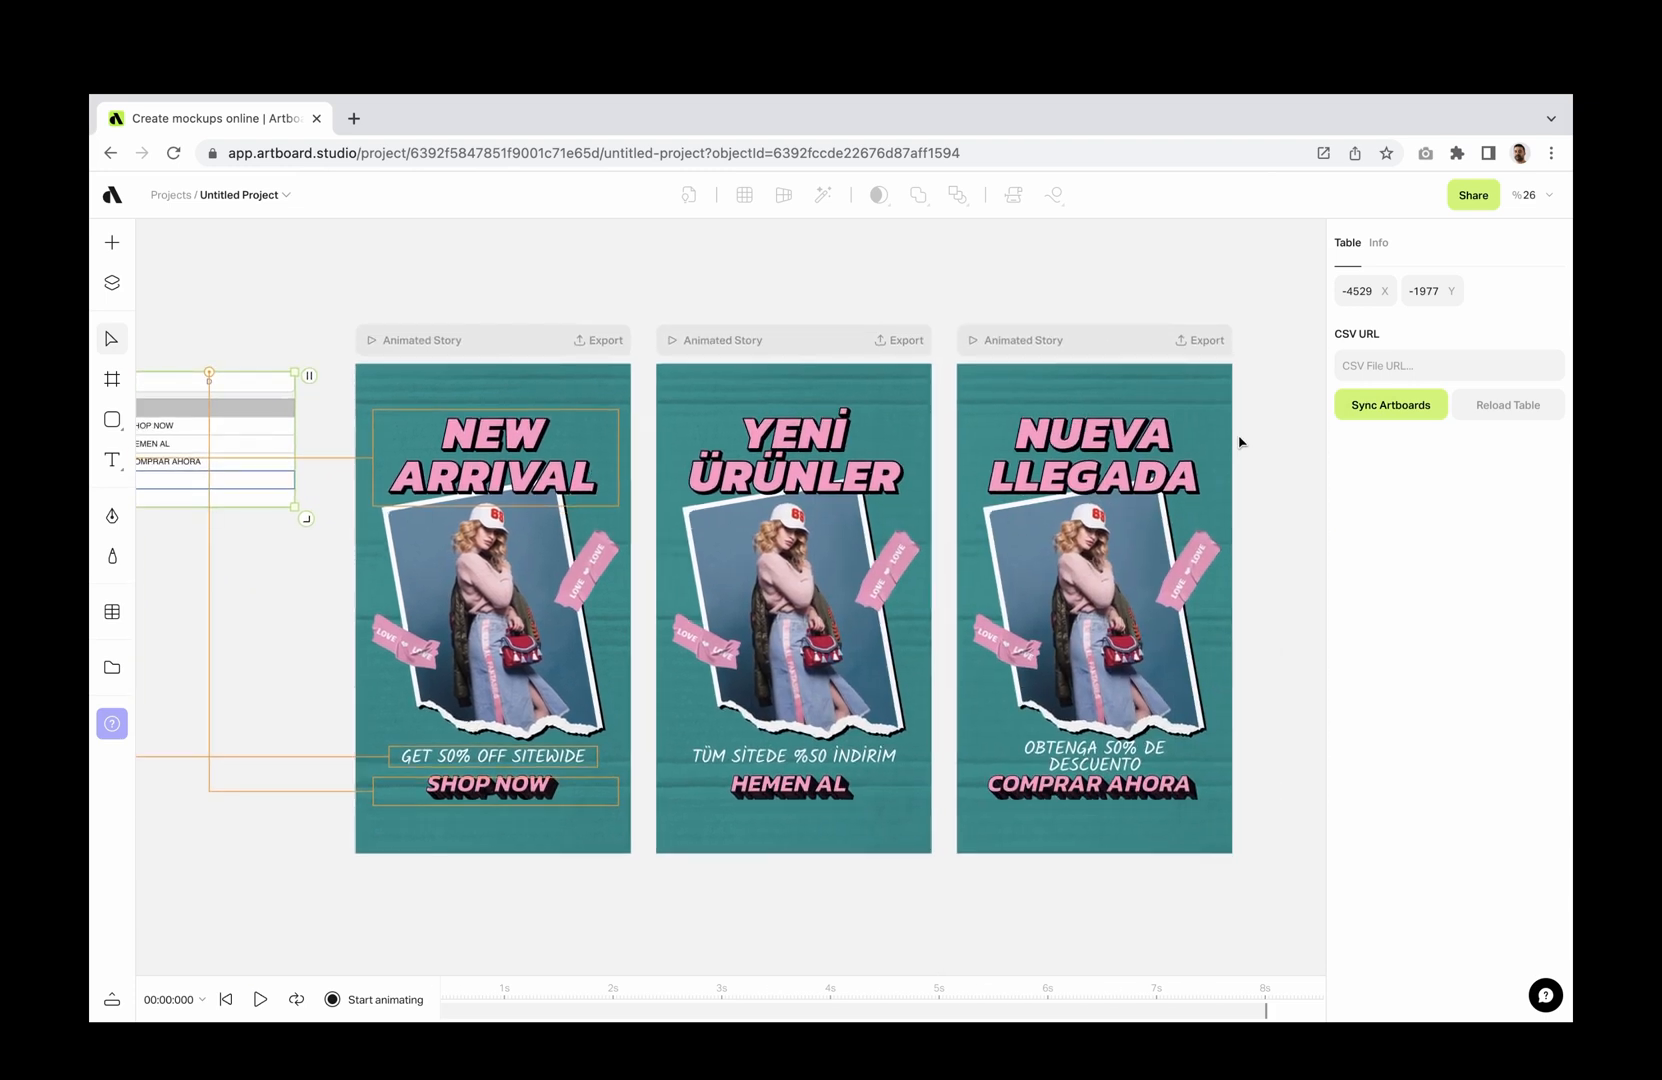
scroll(803, 491, "left", 3)
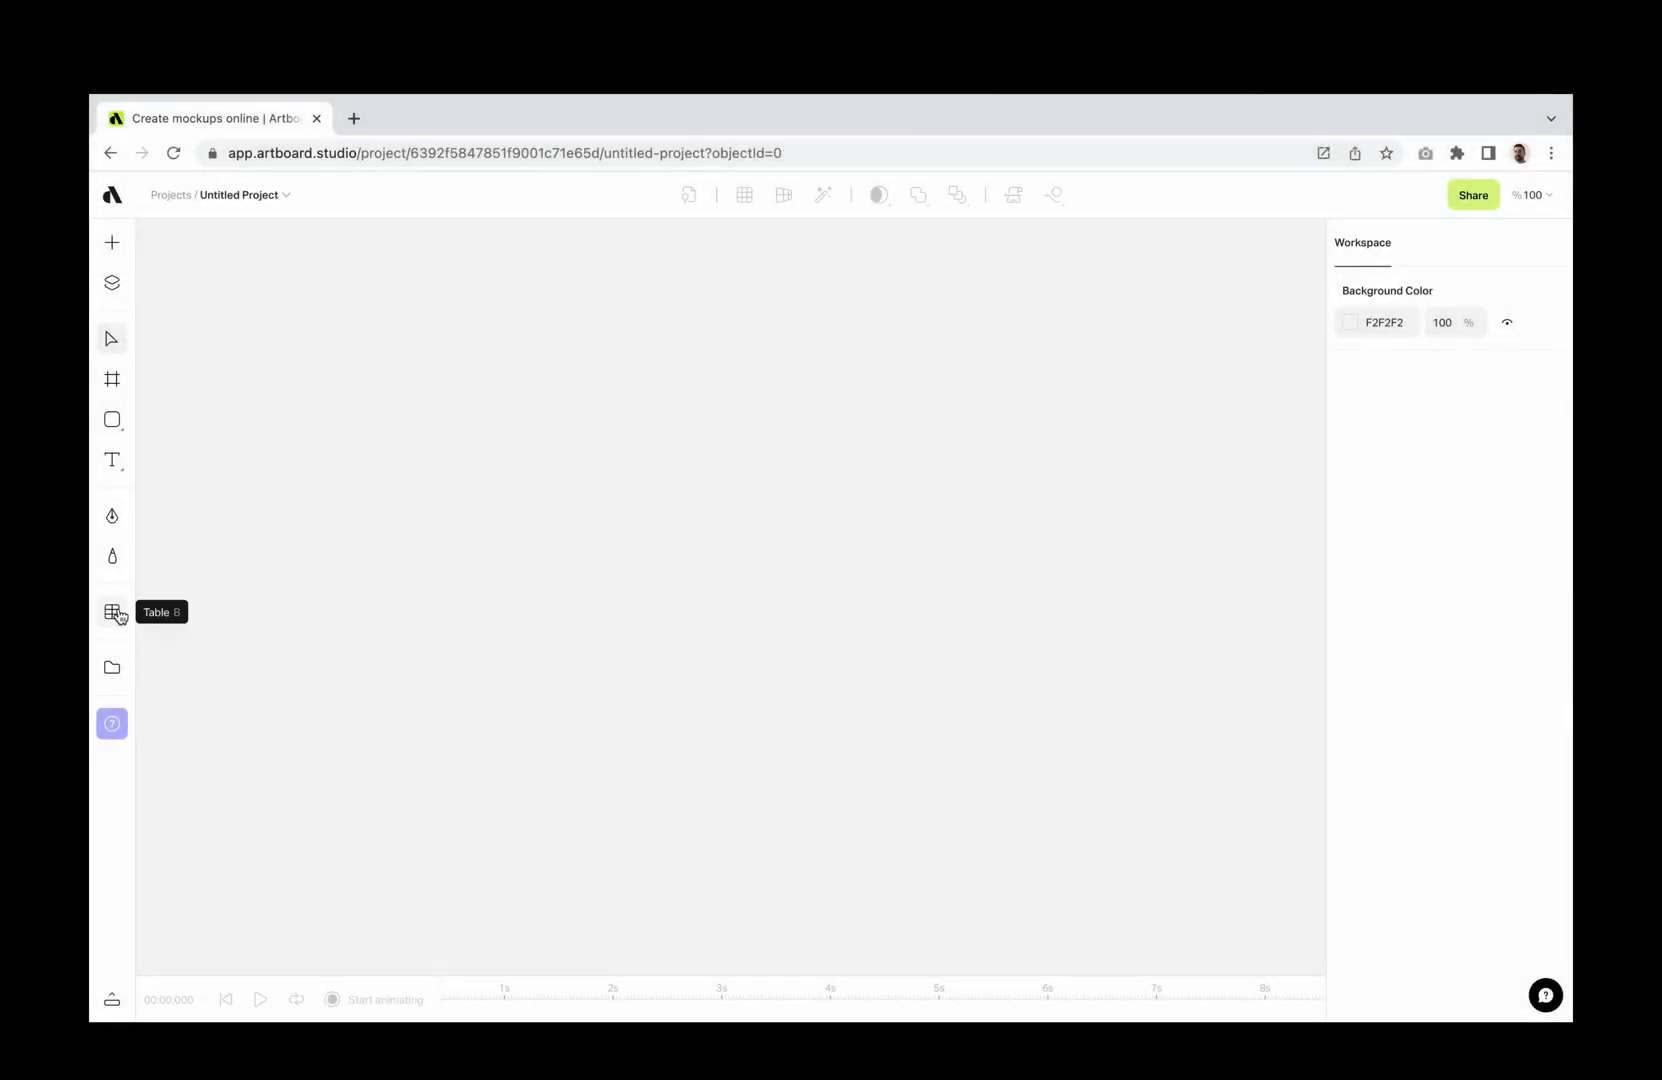
- Draw a blank table on the canvas and resize it to columns A–C with thirteen rows
left_click(118, 616)
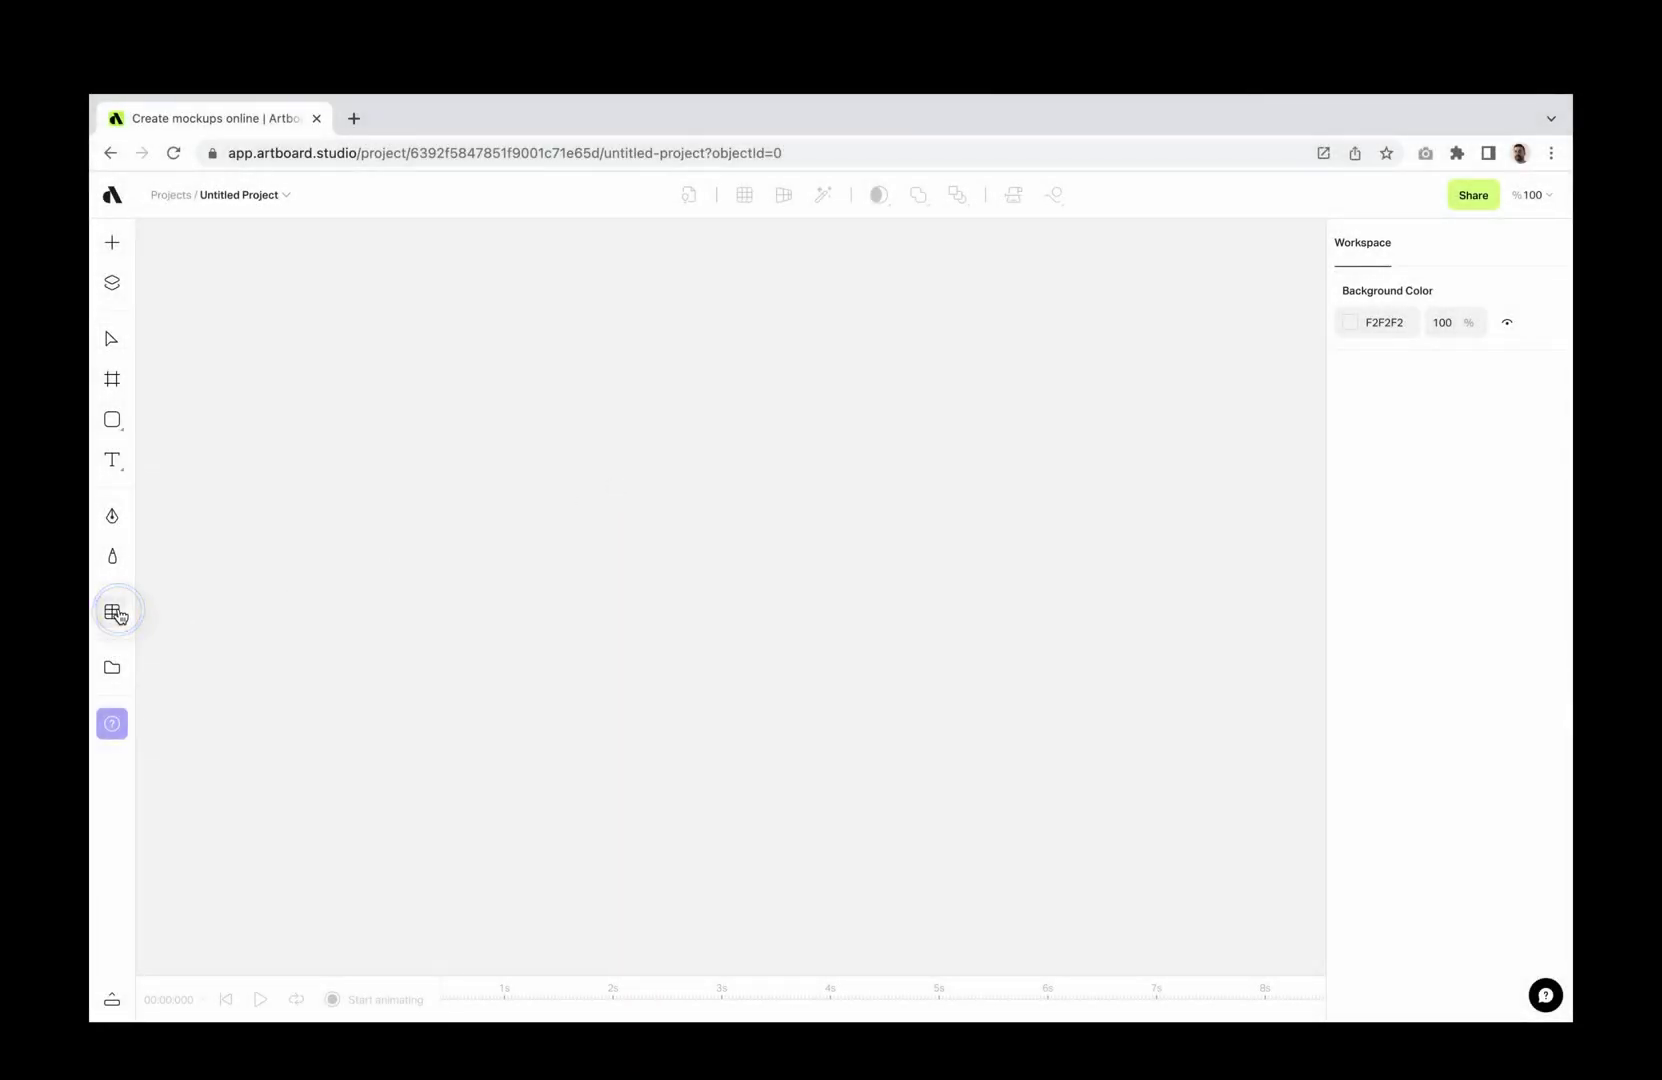
left_click(427, 406)
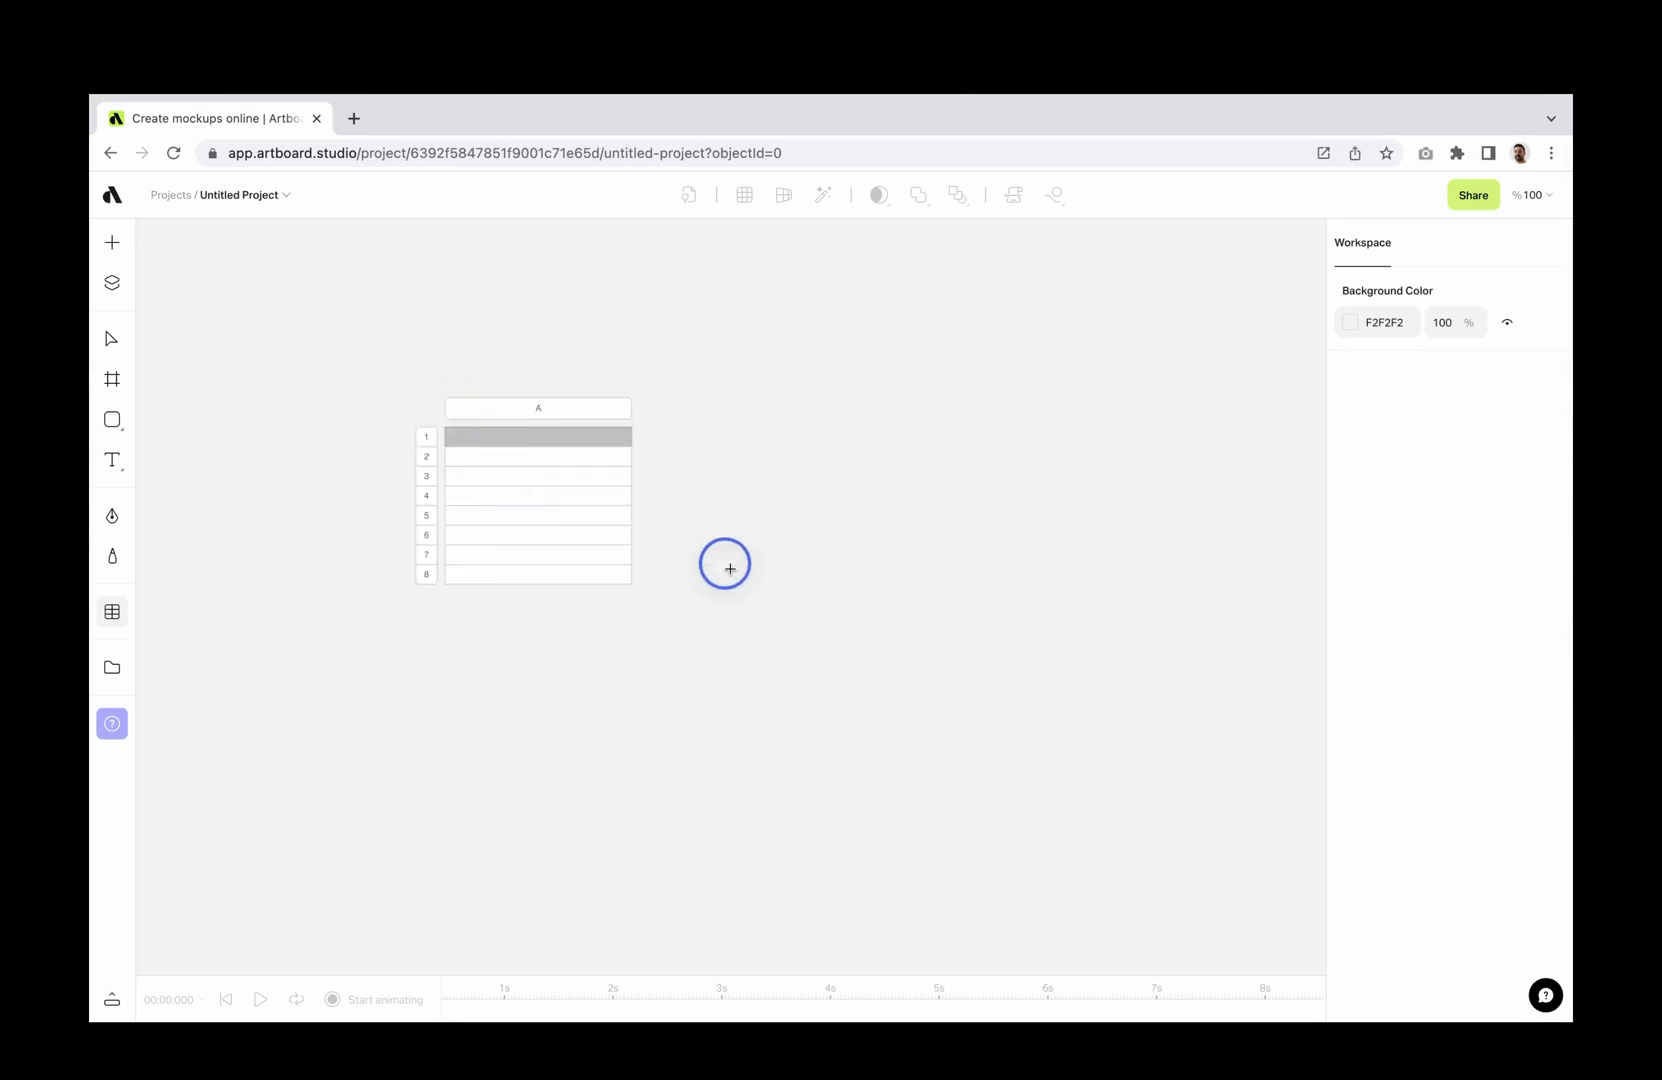
mouse_move(427, 407)
left_mouse_down()
mouse_move(985, 582)
mouse_move(944, 626)
mouse_move(1005, 625)
left_mouse_up()
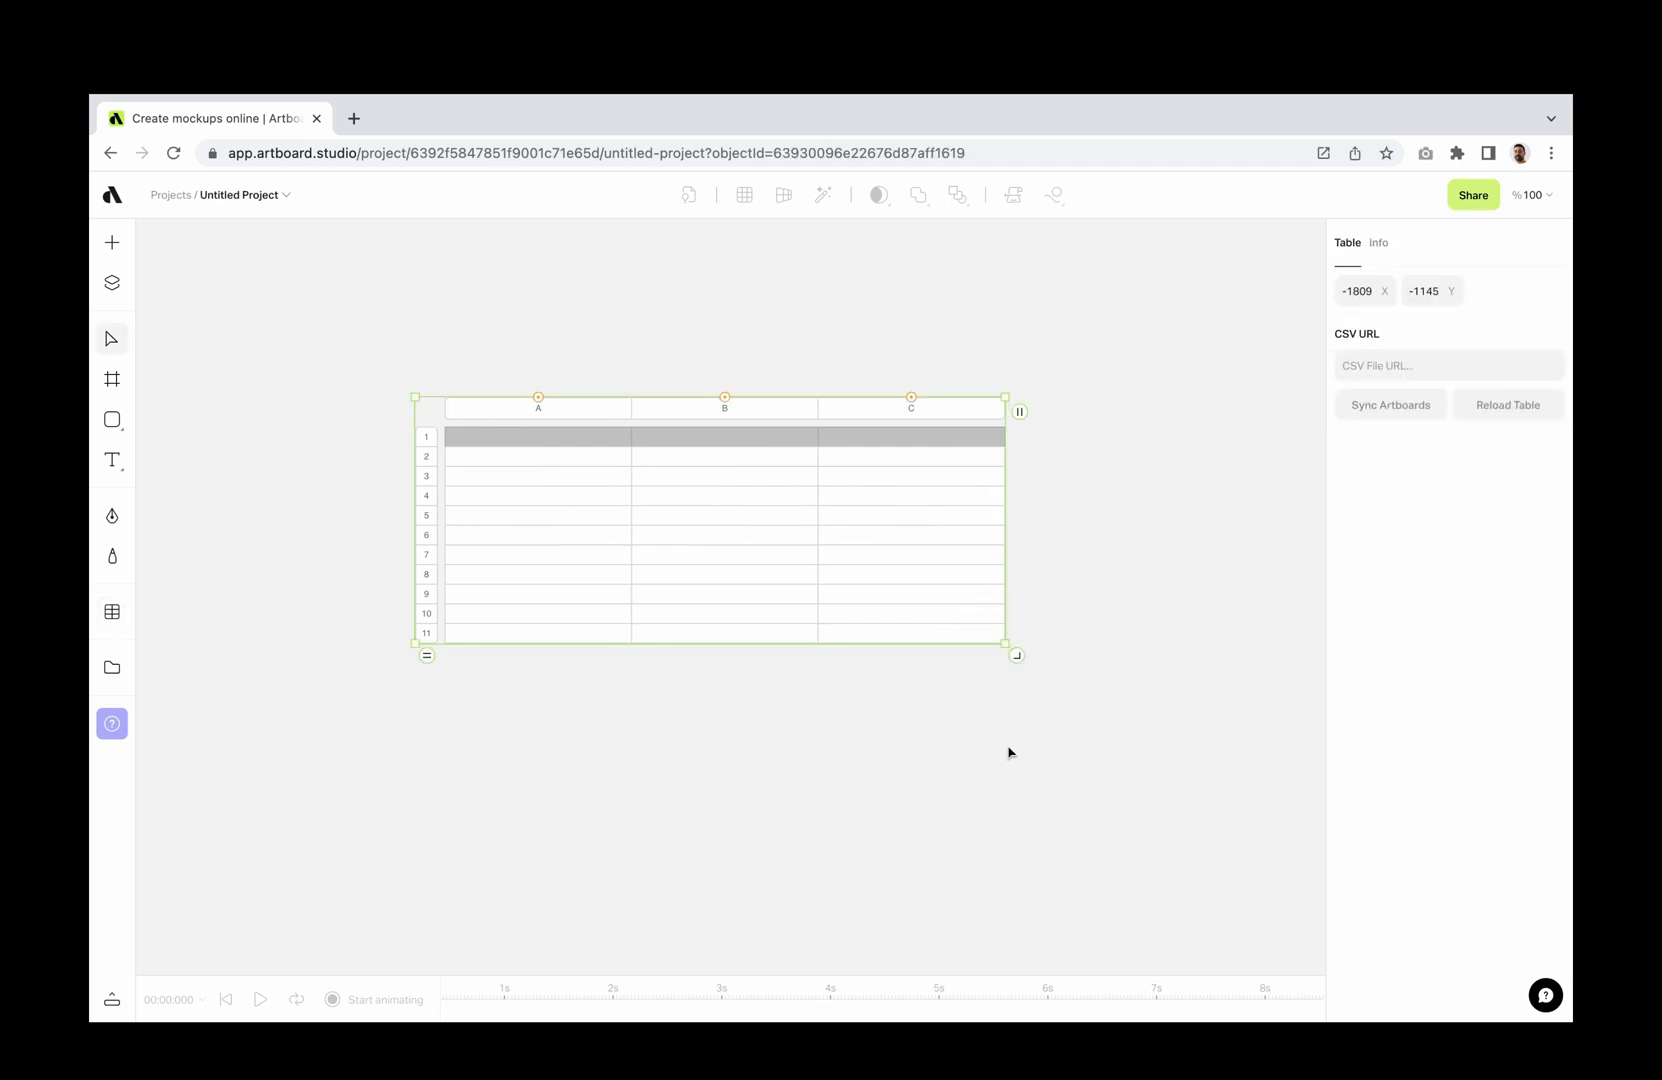
mouse_move(426, 660)
left_mouse_down()
mouse_move(436, 541)
mouse_move(429, 696)
left_mouse_up()
left_click_drag(1002, 679, 1151, 801)
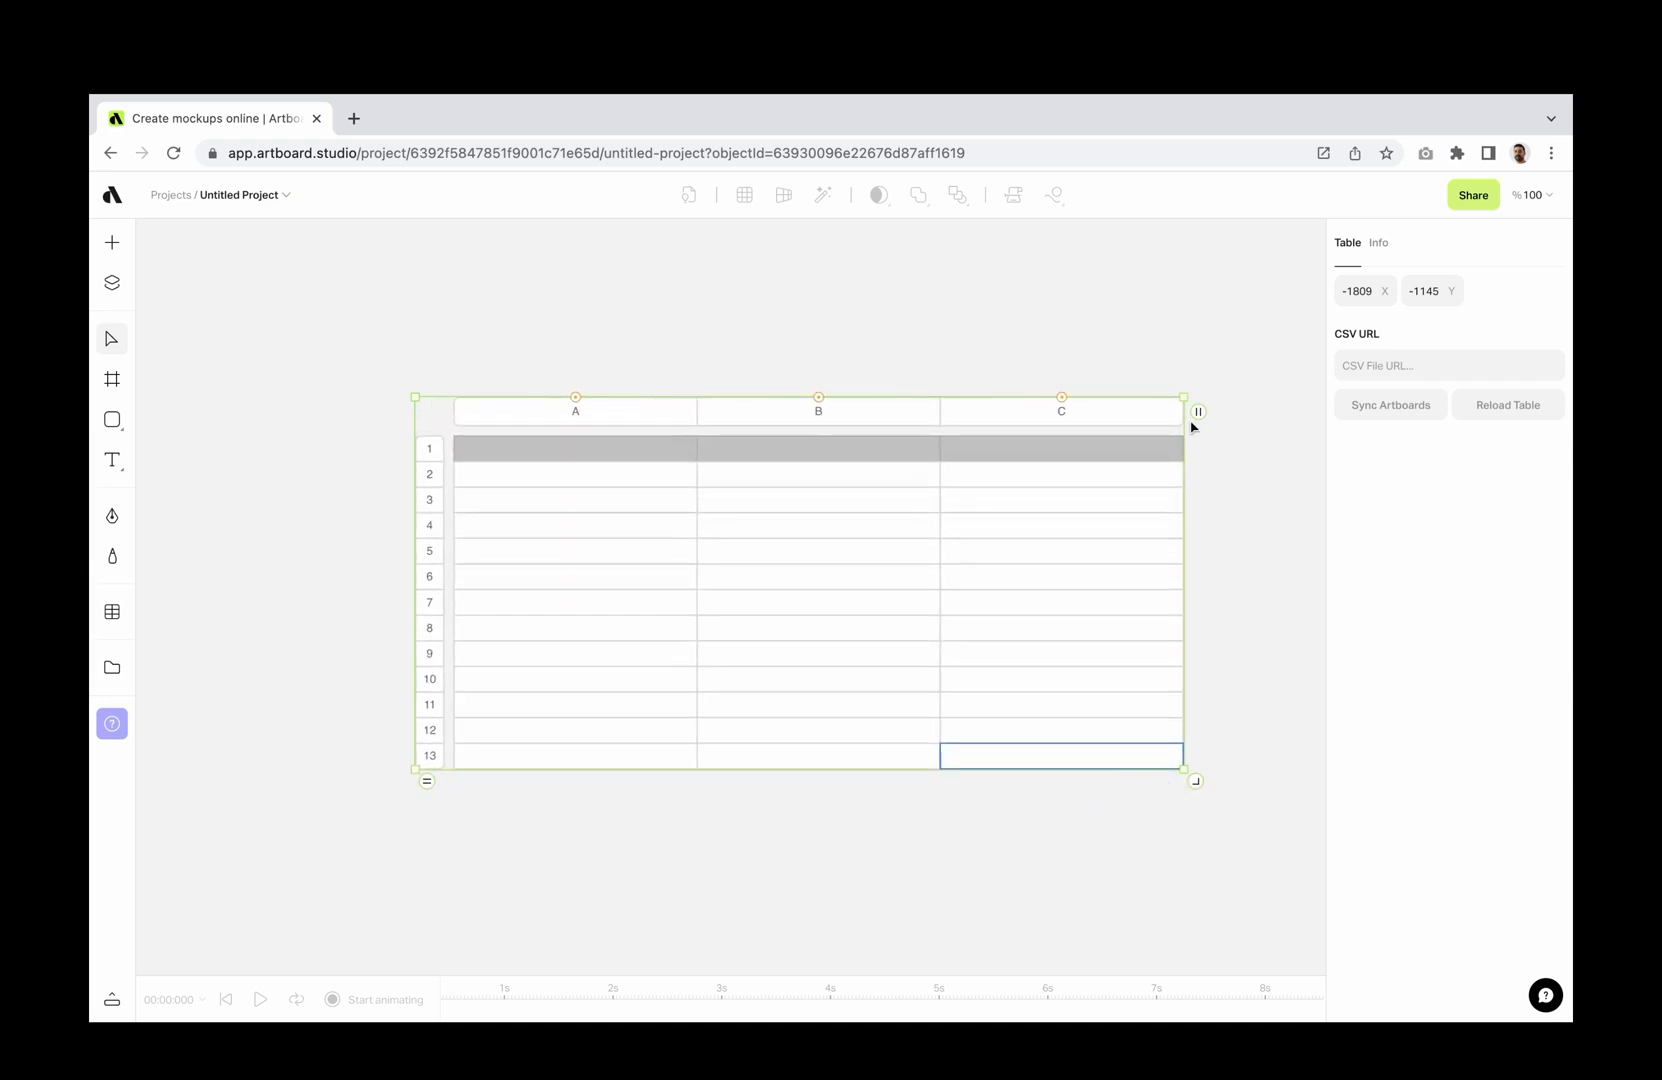
mouse_move(1196, 412)
left_mouse_down()
mouse_move(991, 425)
mouse_move(1161, 431)
left_mouse_up()
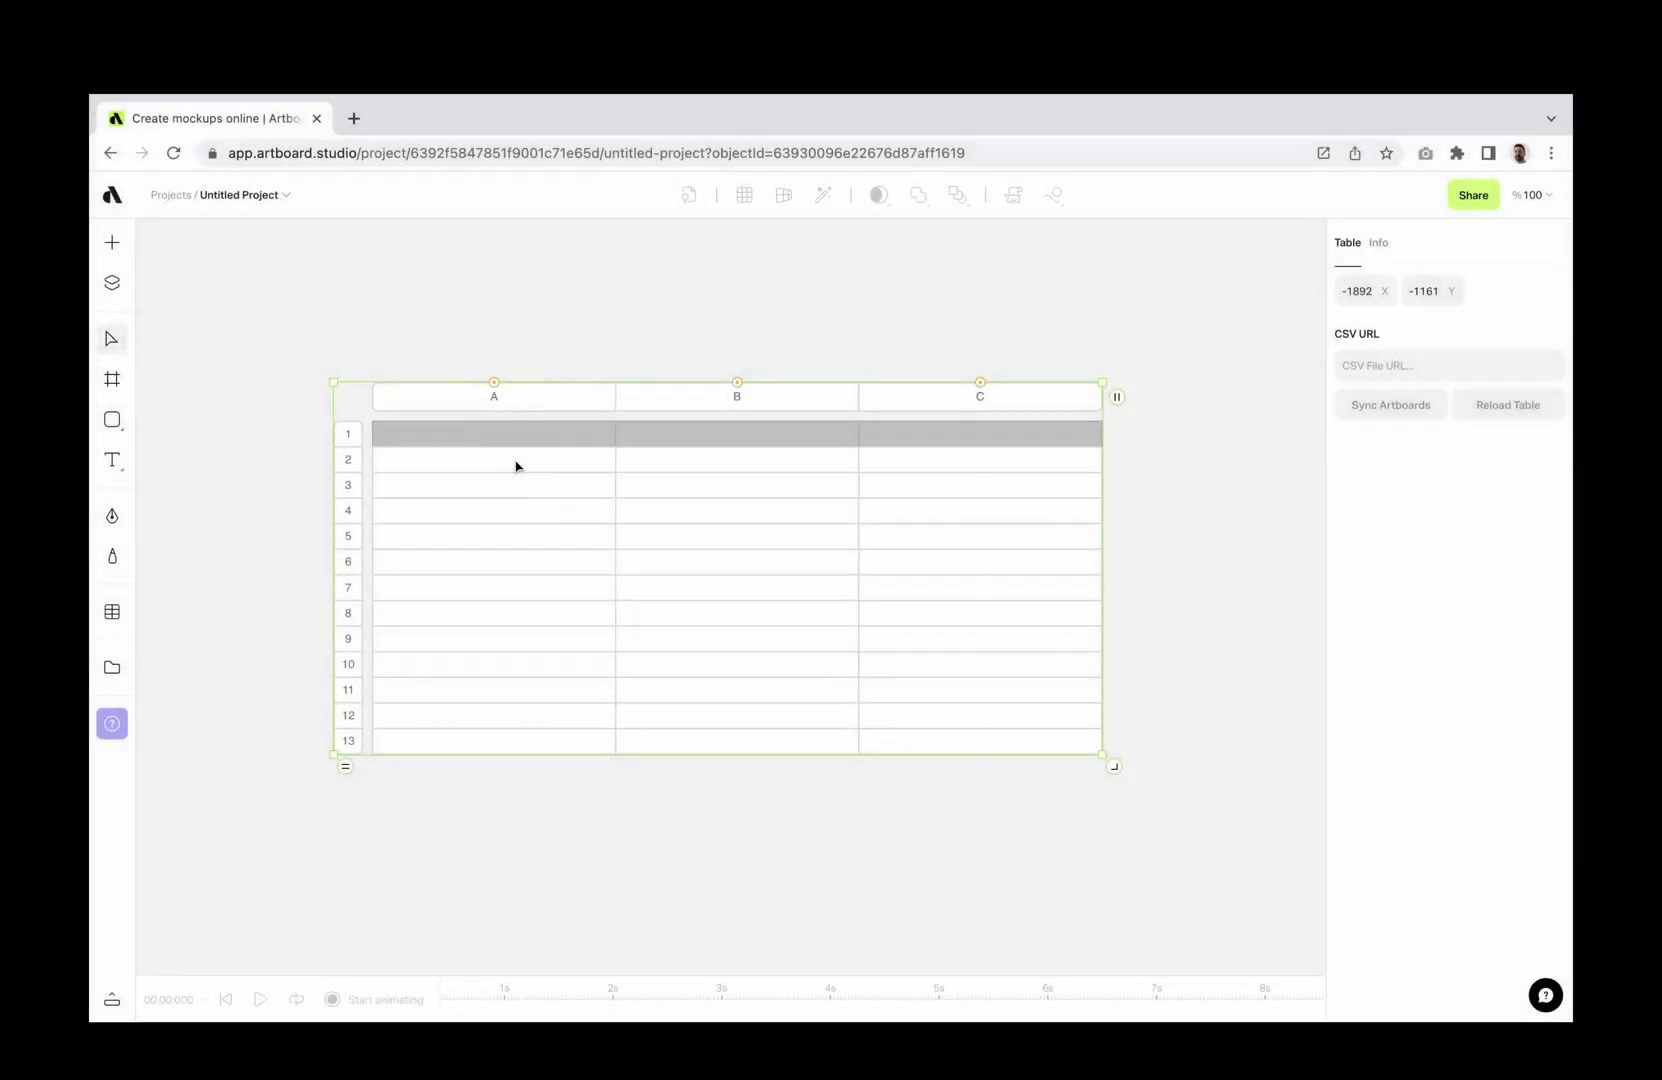
- Enter the column title in A1 and sample text 'My text' in A2
left_click(514, 462)
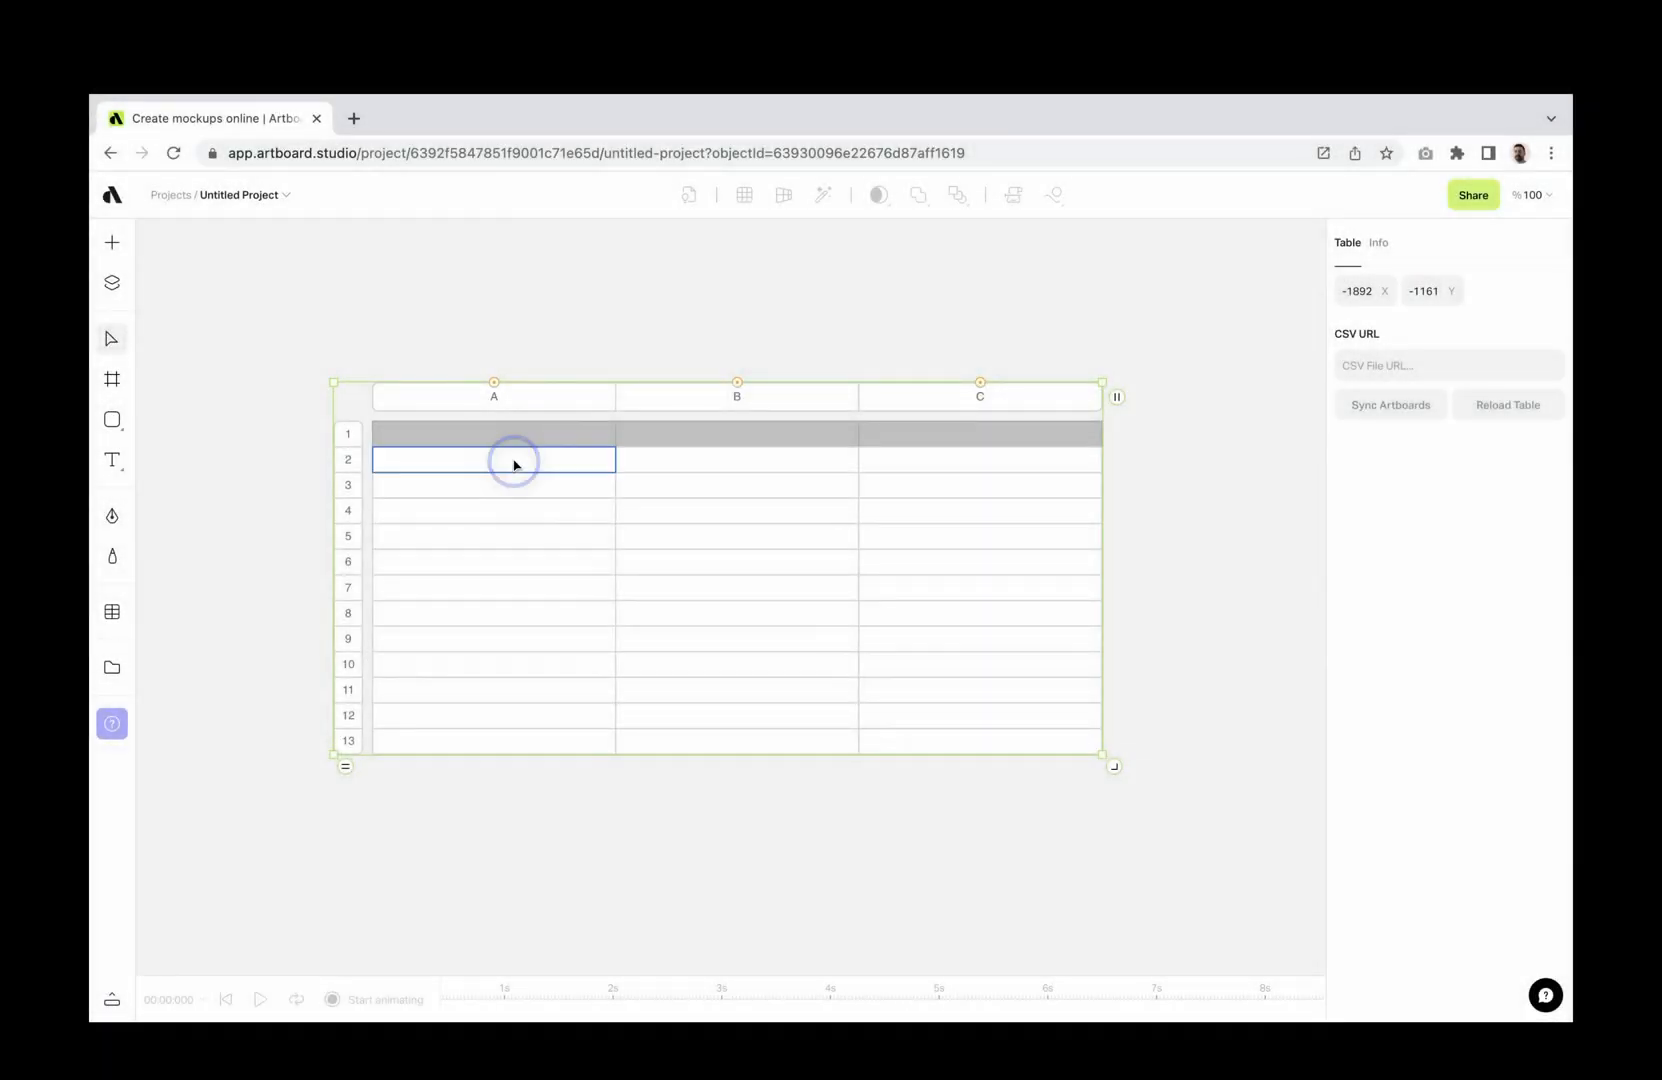
double_click(515, 465)
type("My text")
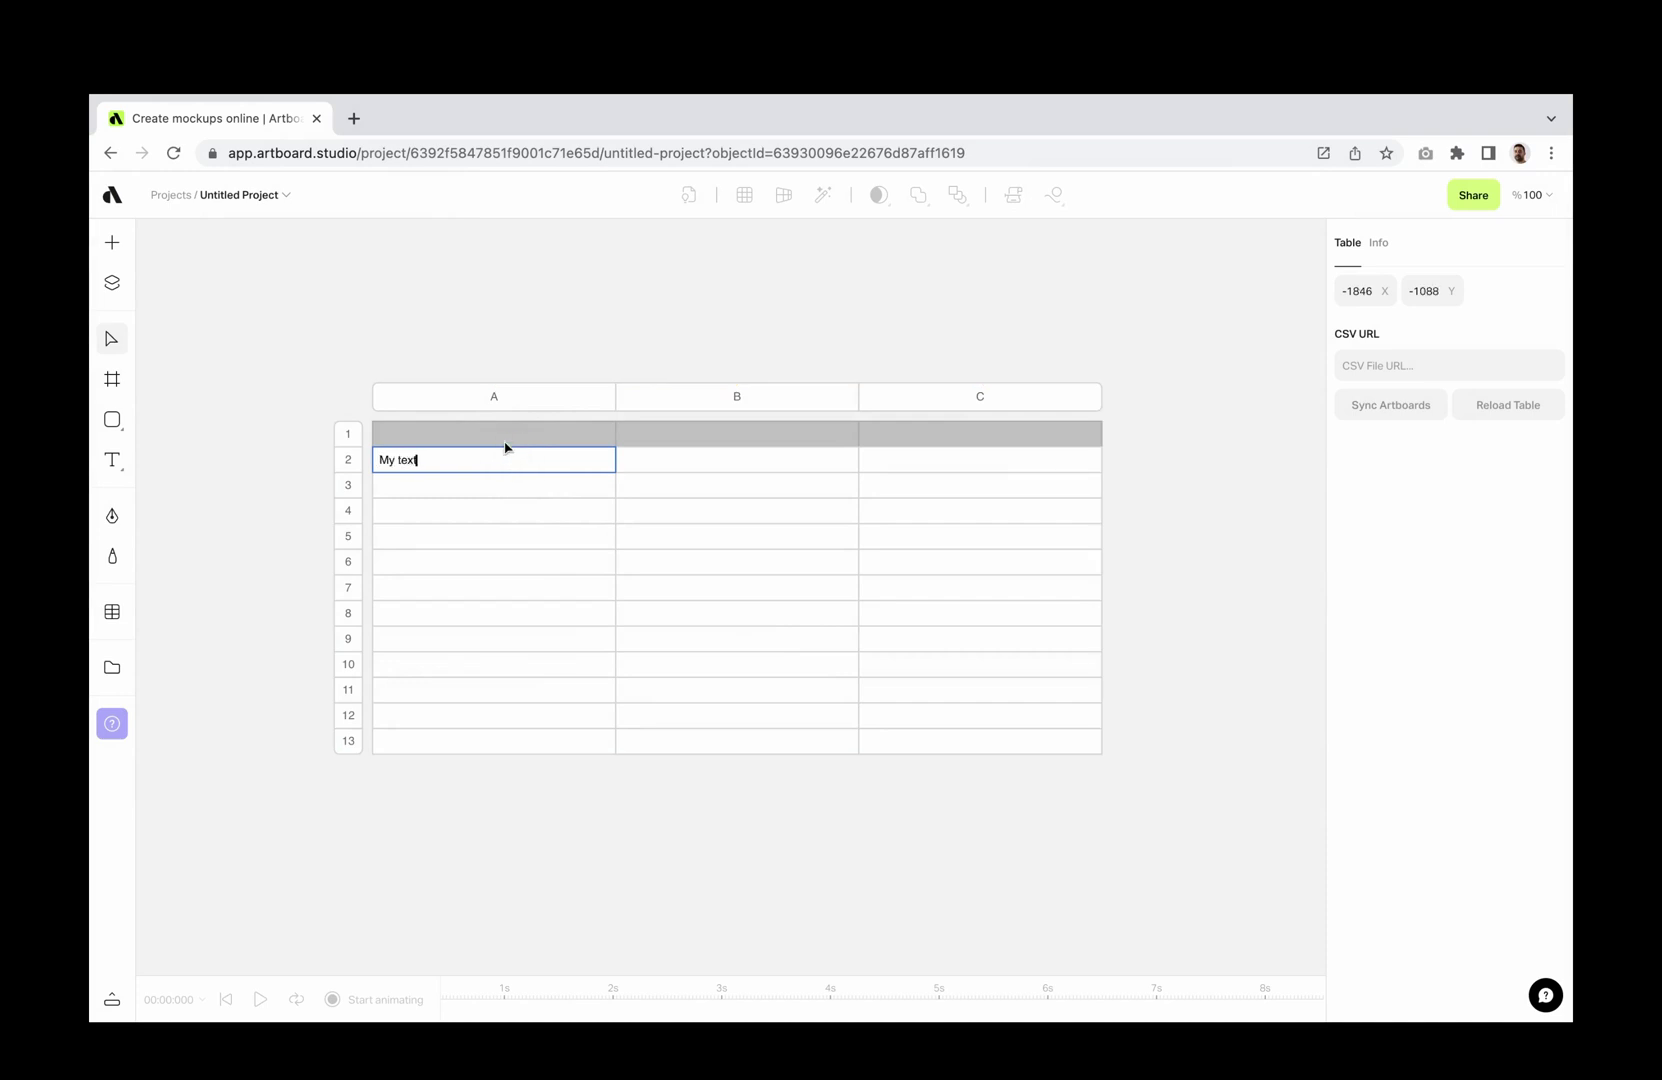
left_click(505, 436)
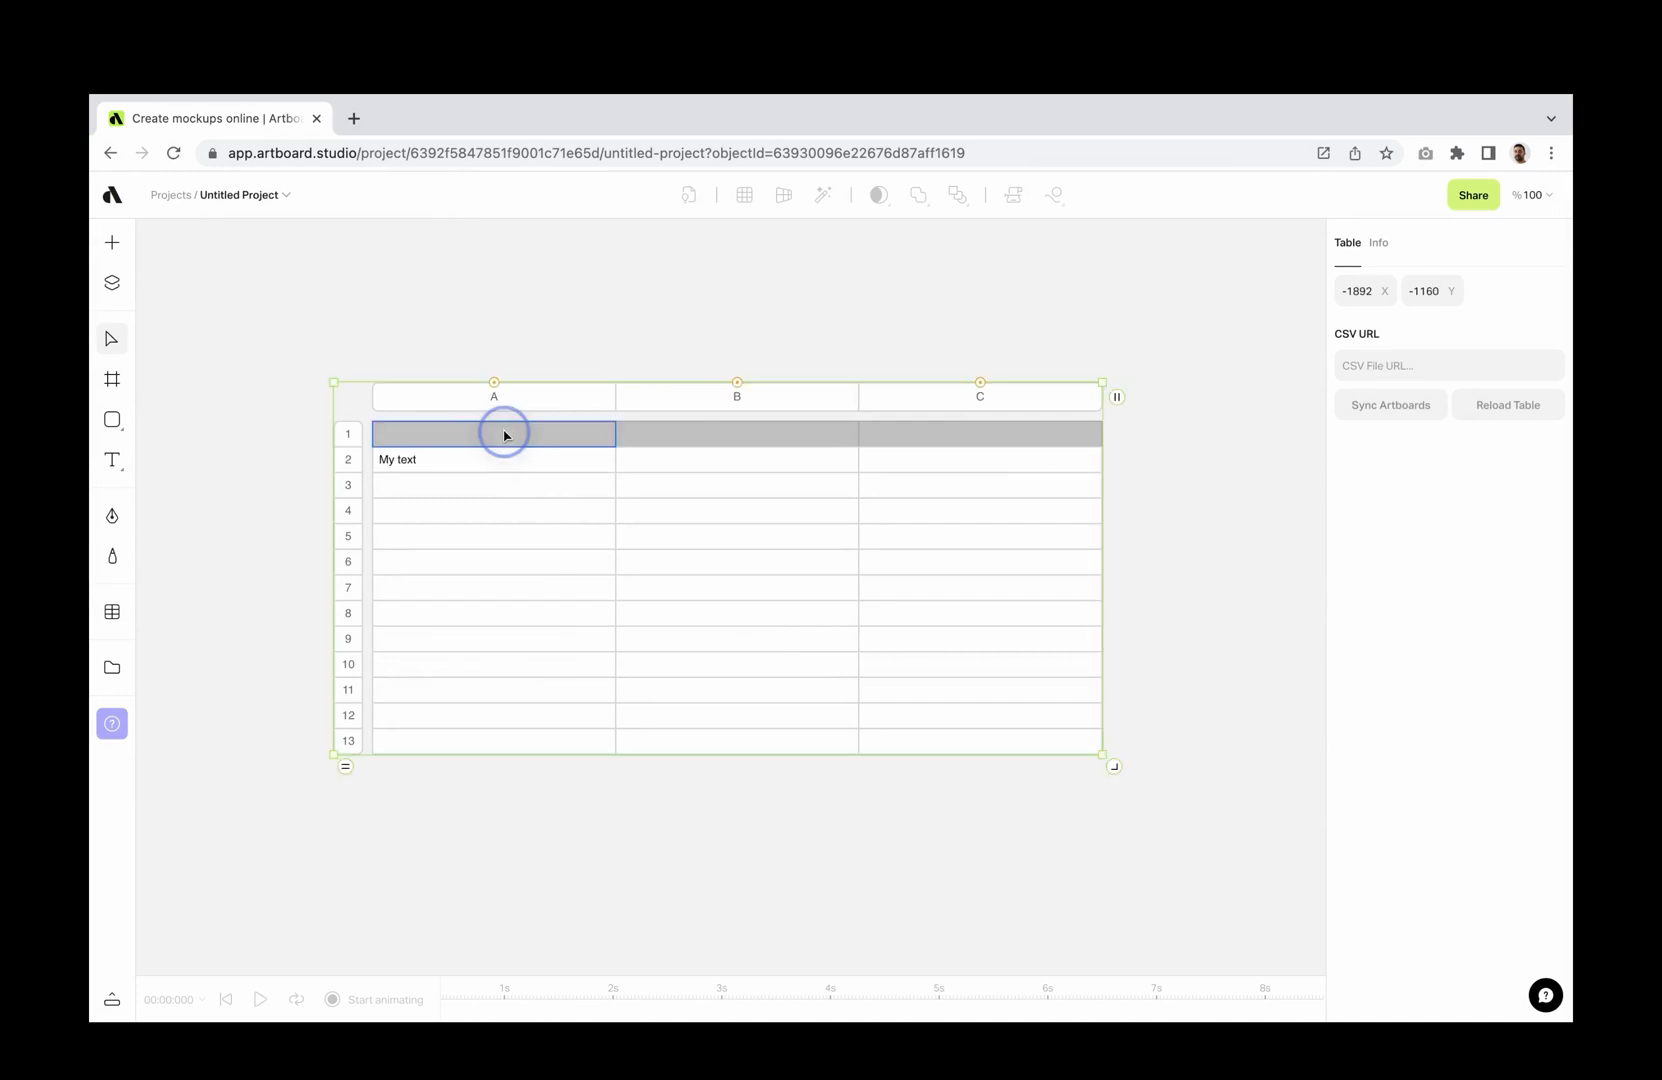
double_click(506, 434)
type("Title of column")
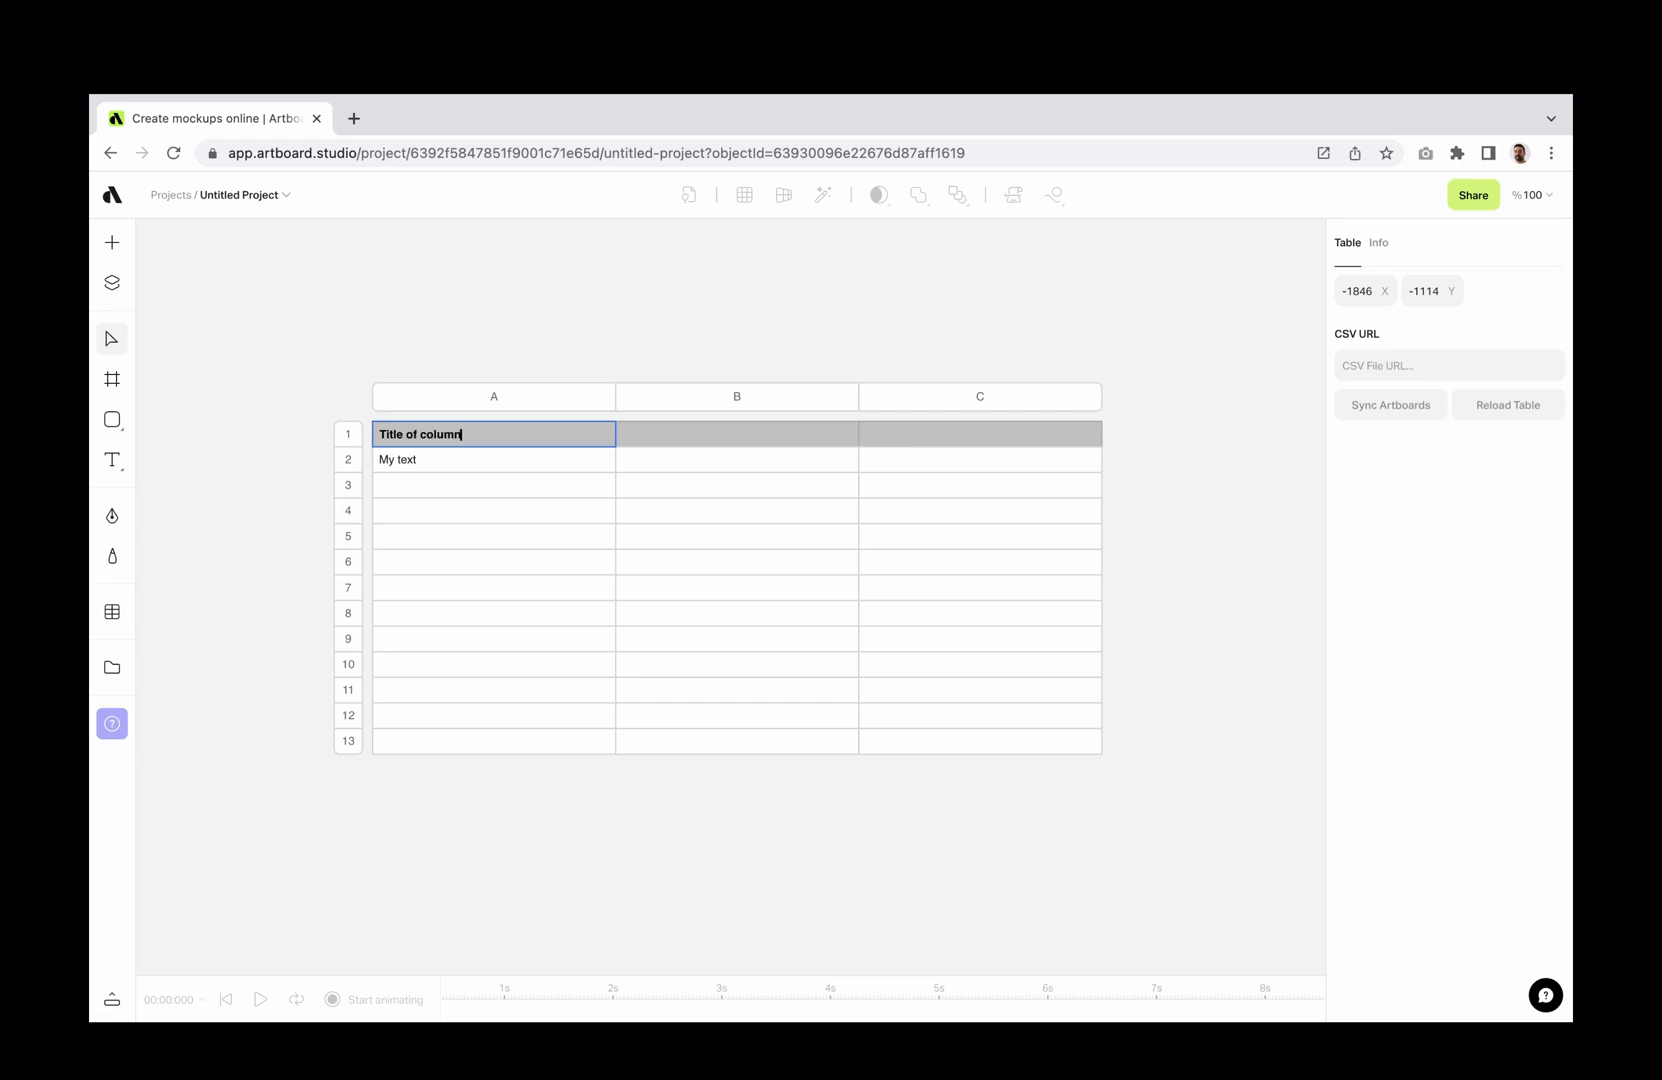
left_click(493, 361)
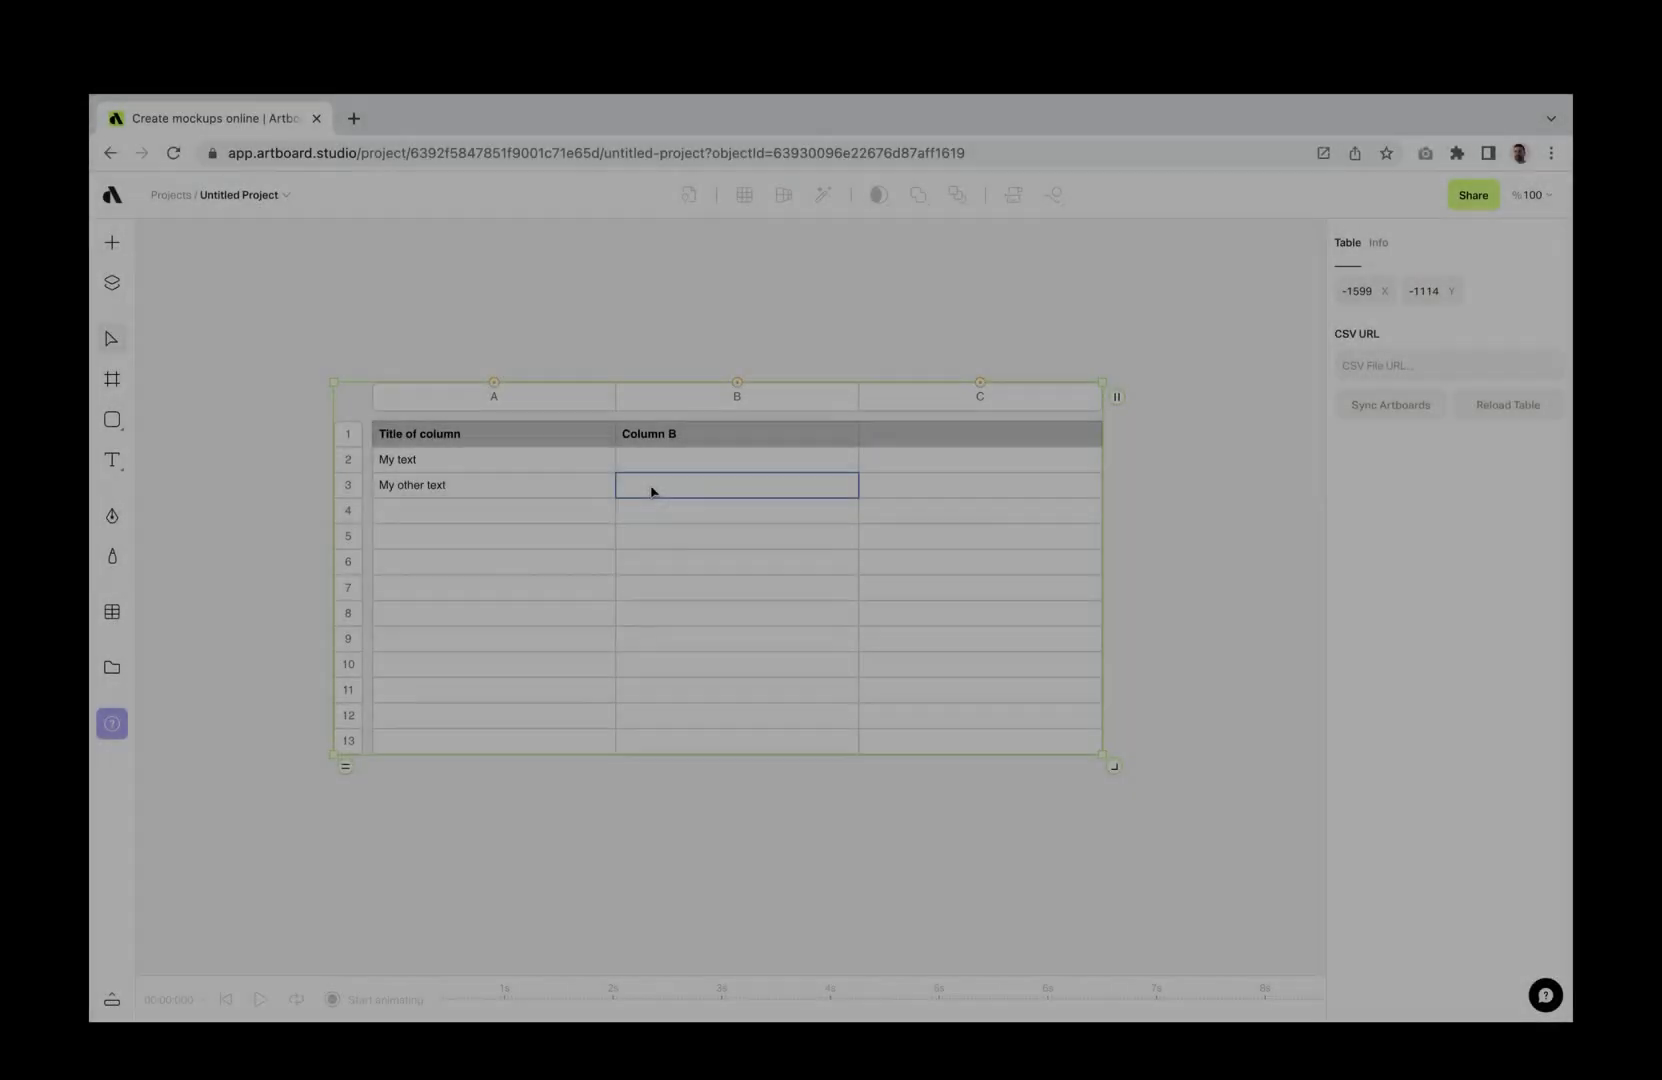
- Add 'My other text' in A4, then move through the cells to edit C2
key("Return")
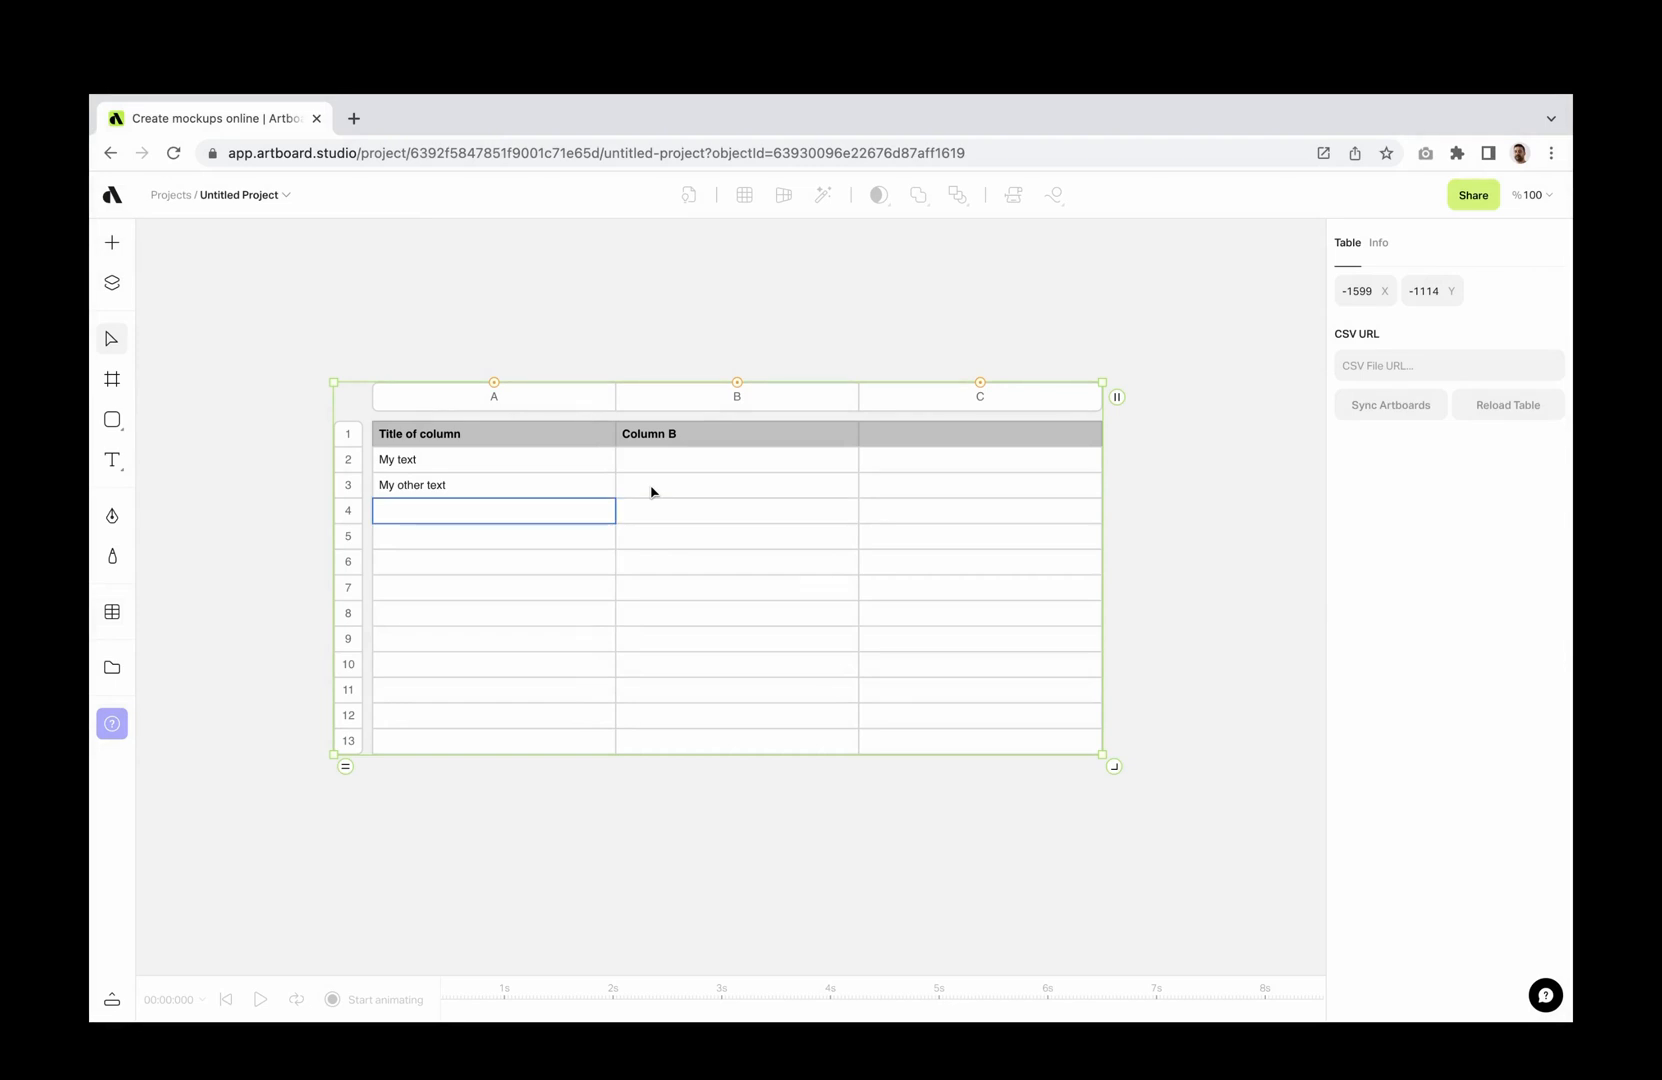
type("My other text")
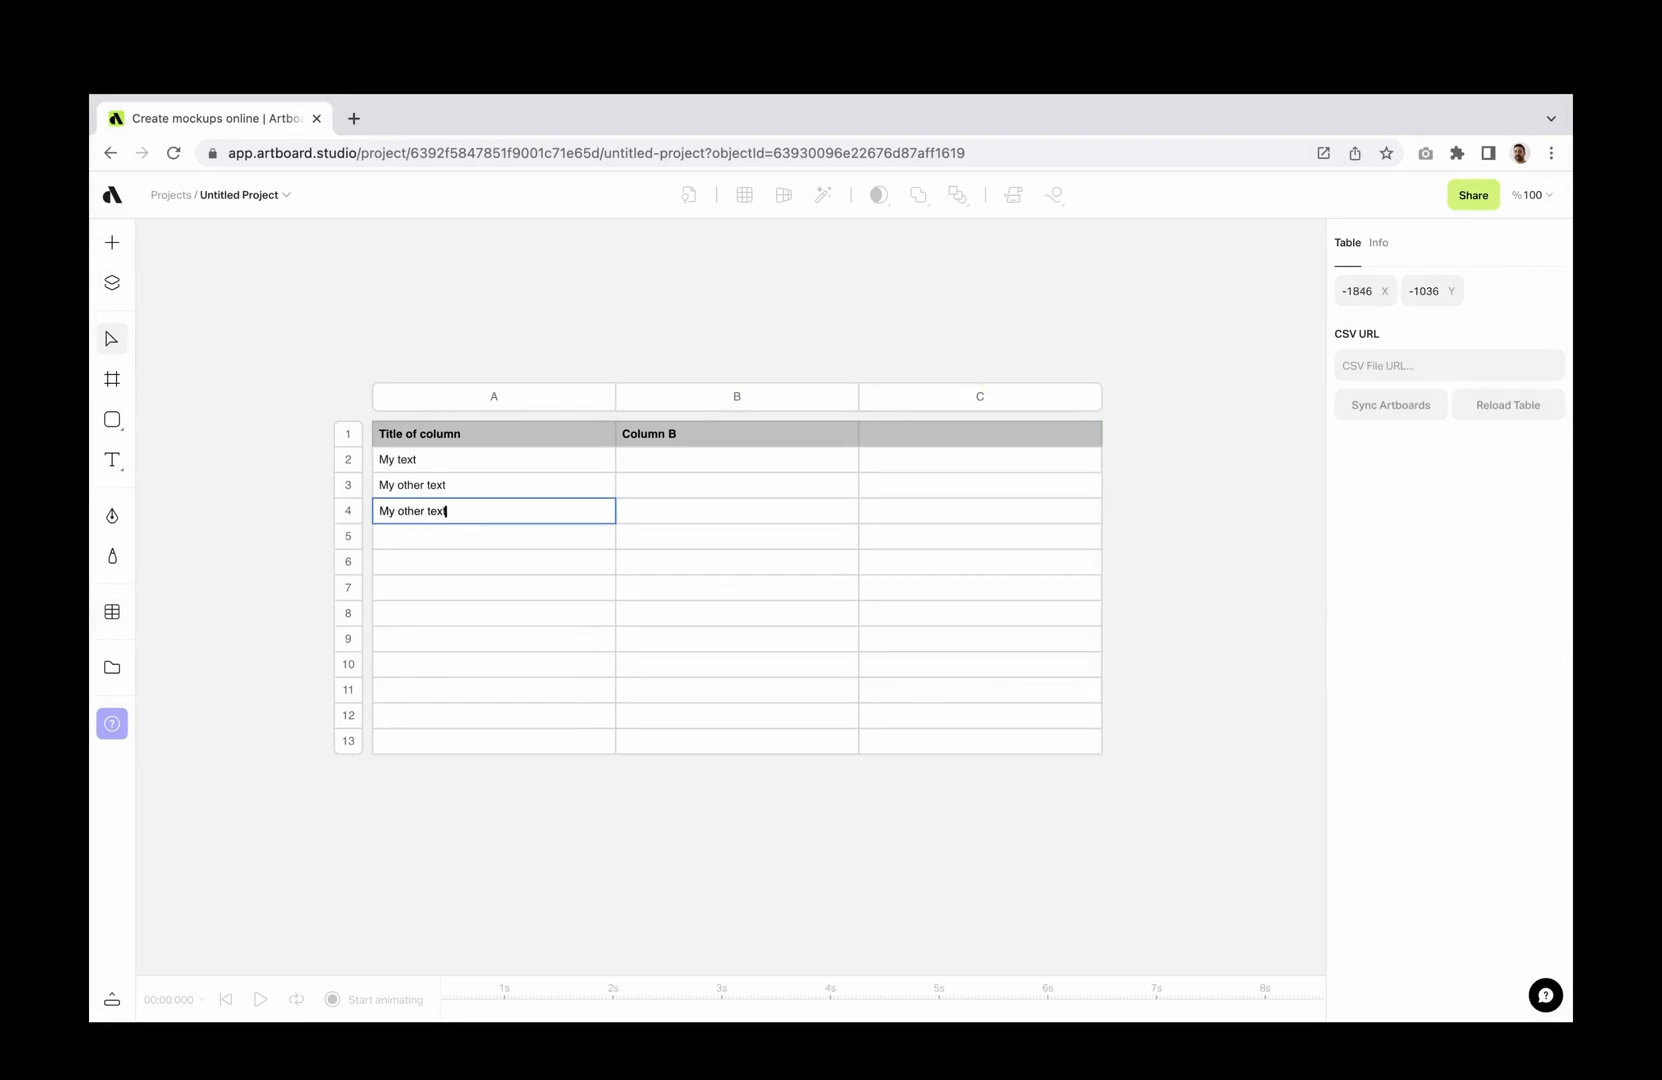
key("Return")
key("Right")
key("Down")
key("Left")
key("Up")
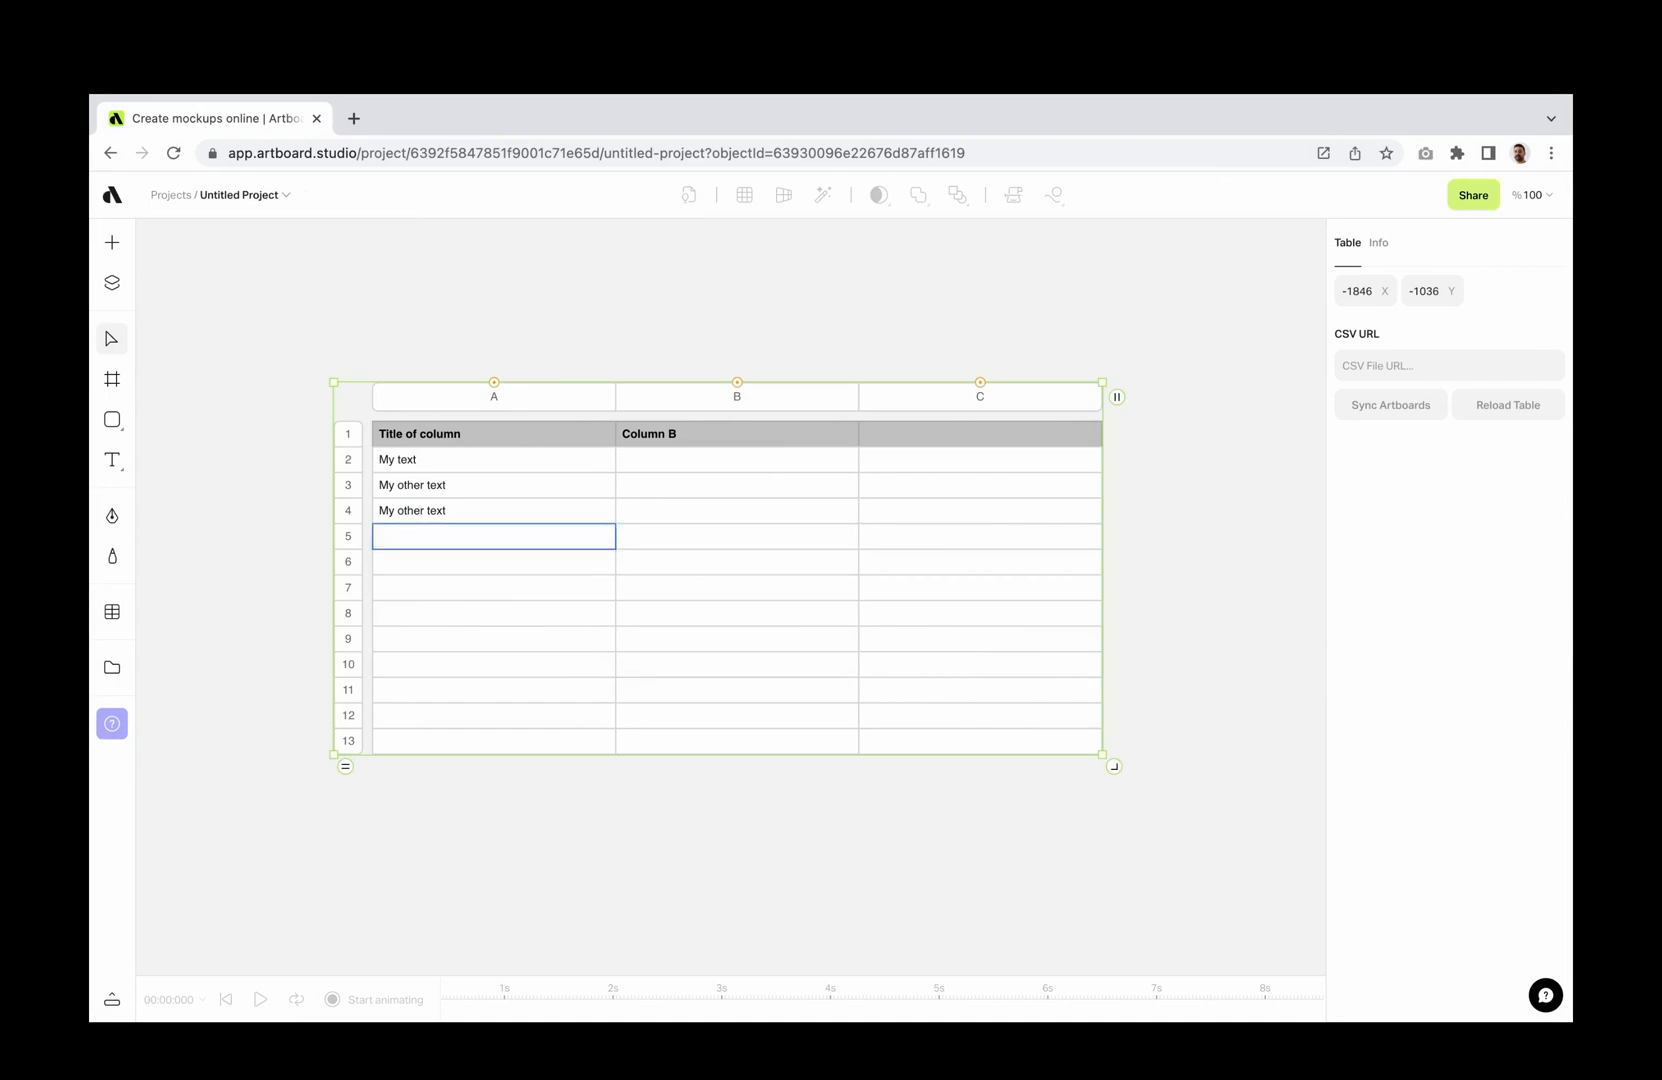
key("Right")
key("Right")
key("Left")
key("Up")
key("Up")
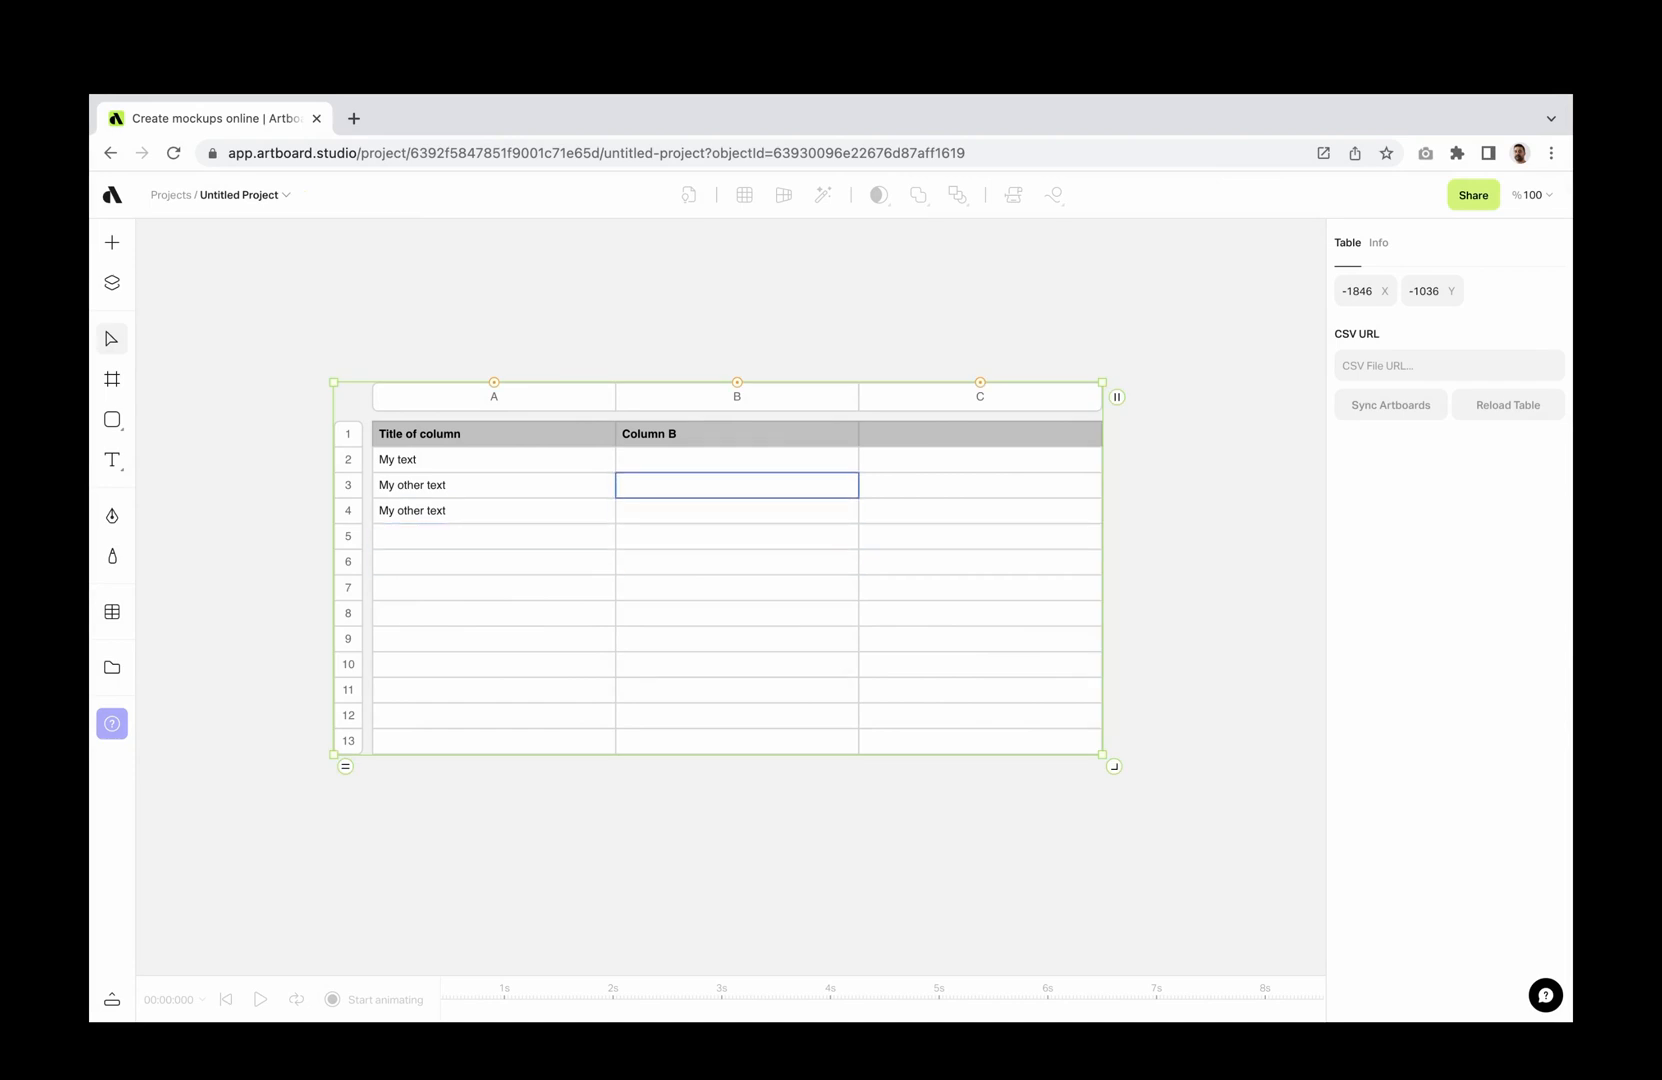
key("Right")
key("Up")
type("Co")
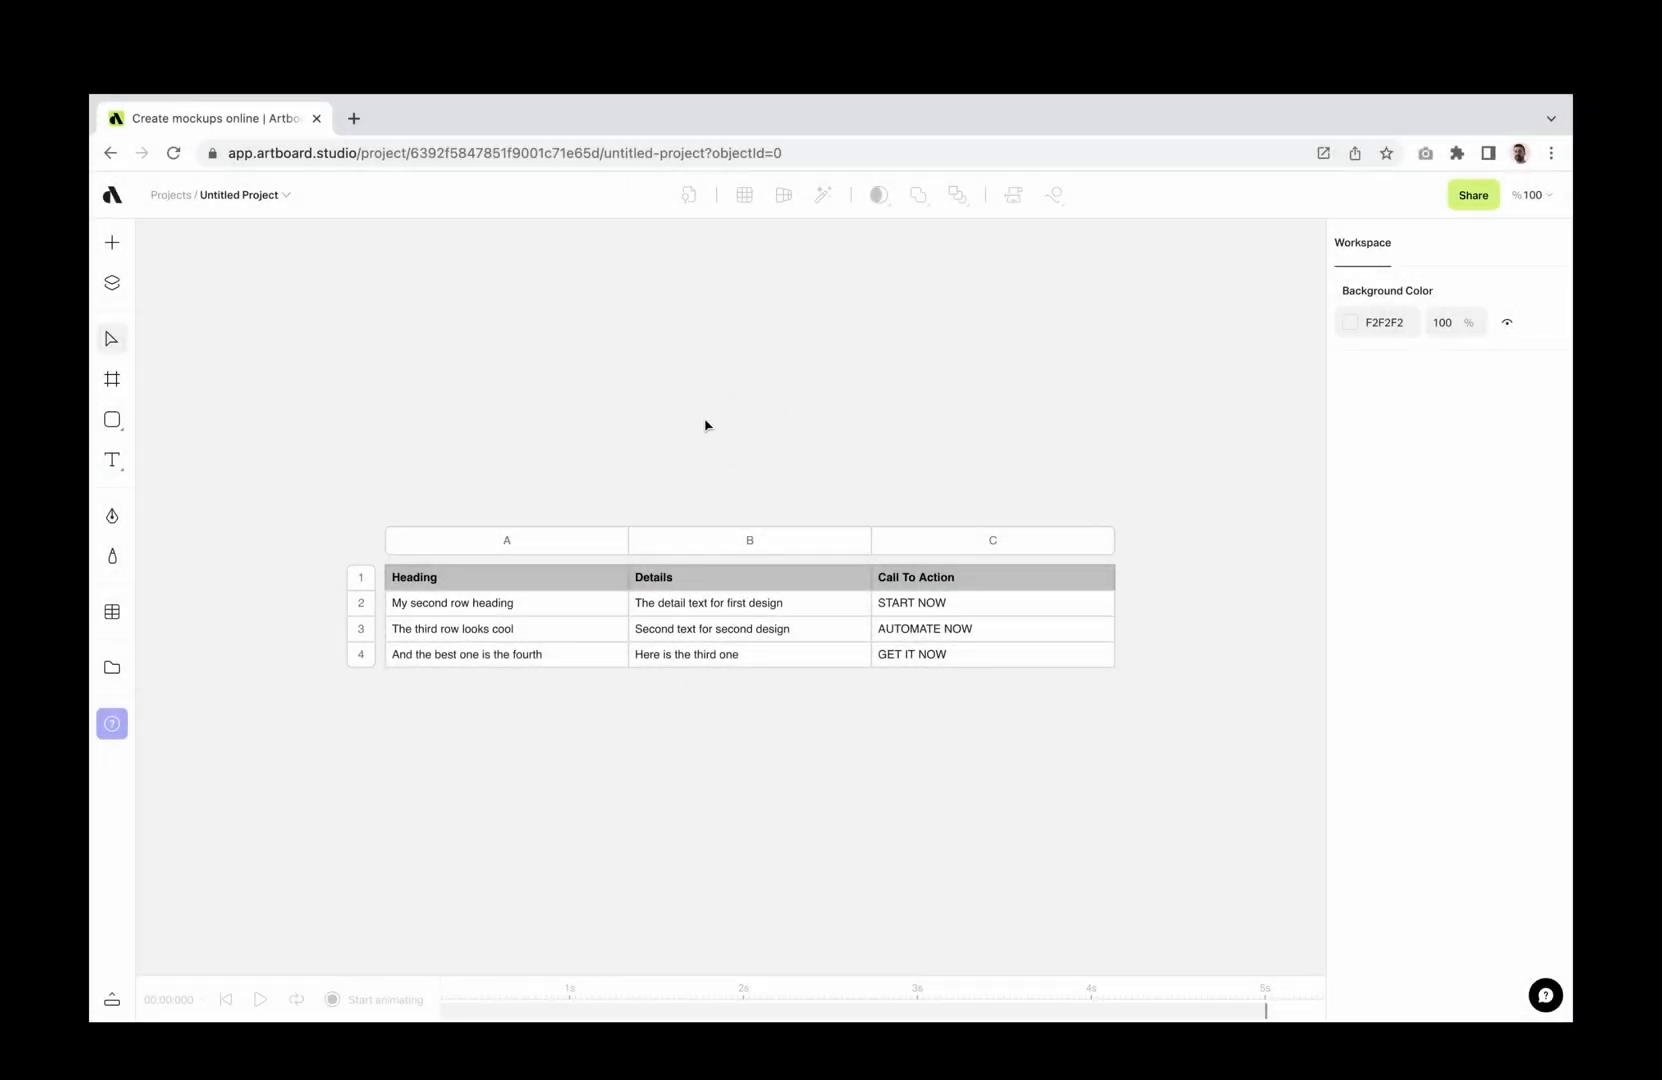
scroll(654, 421, "down", 1)
scroll(653, 421, "down", 5)
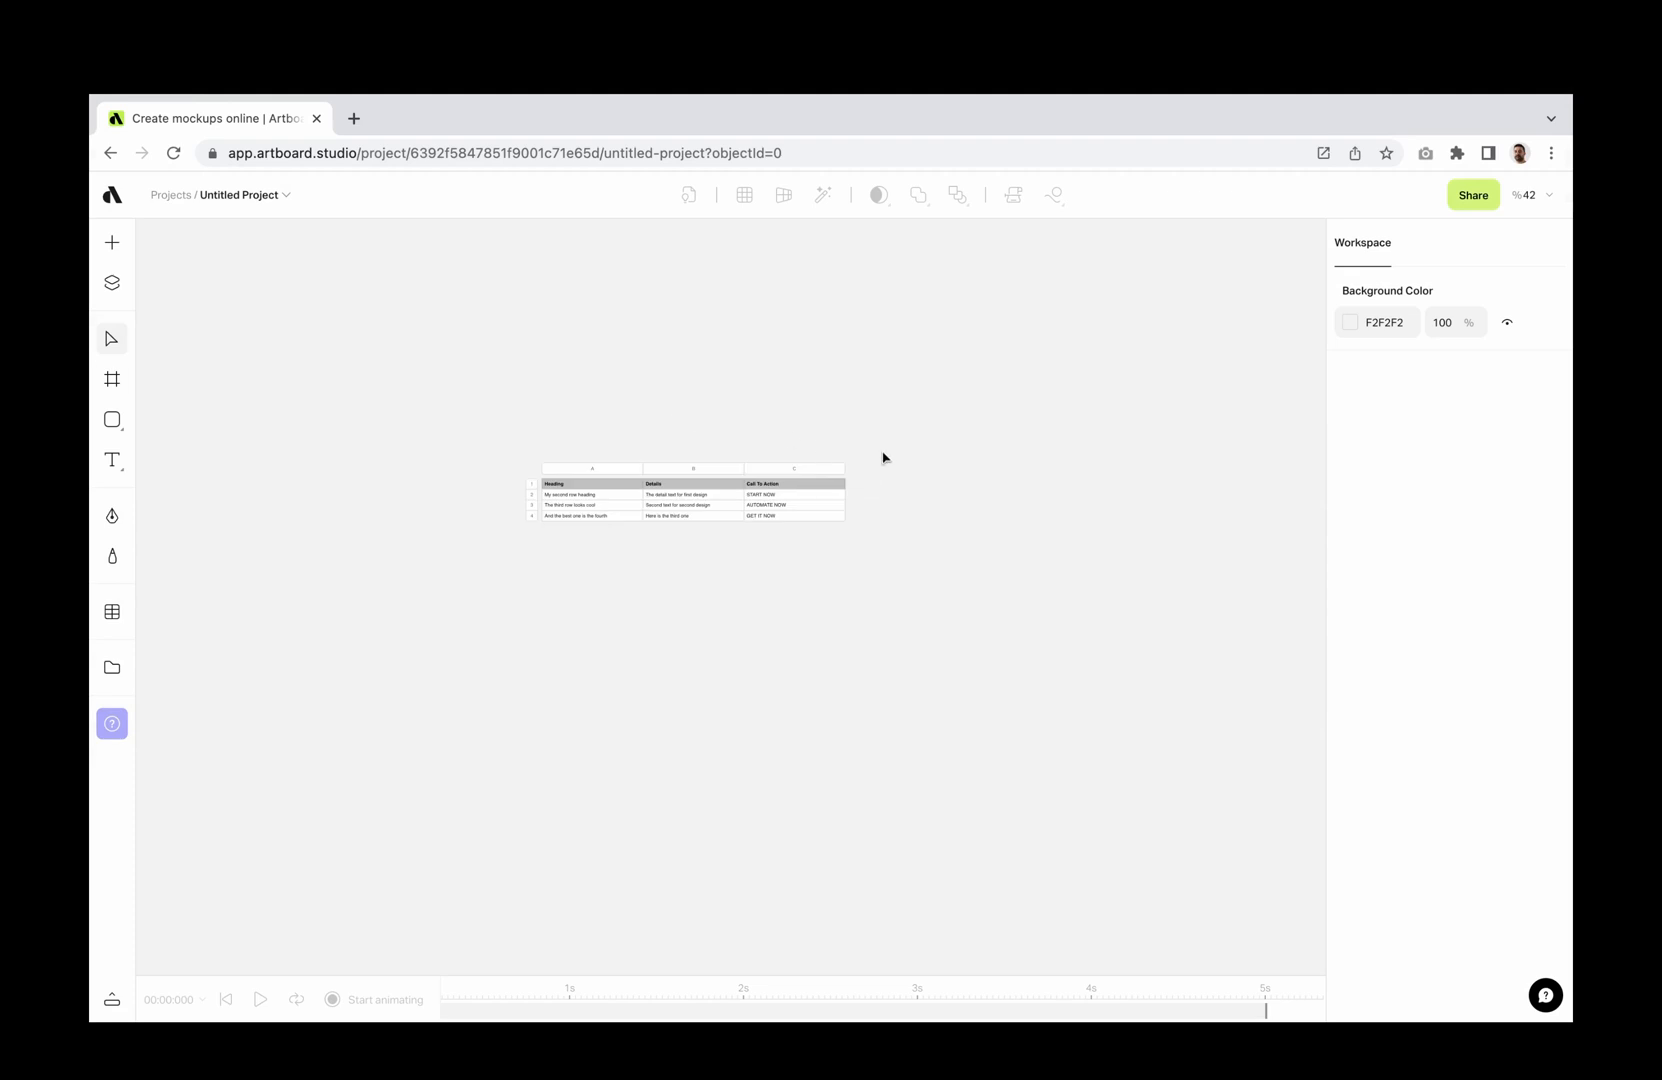
- Draw a new artboard beside the table and size it to the Instagram Story preset
key("a")
left_click_drag(862, 333, 1053, 649)
left_click(1380, 372)
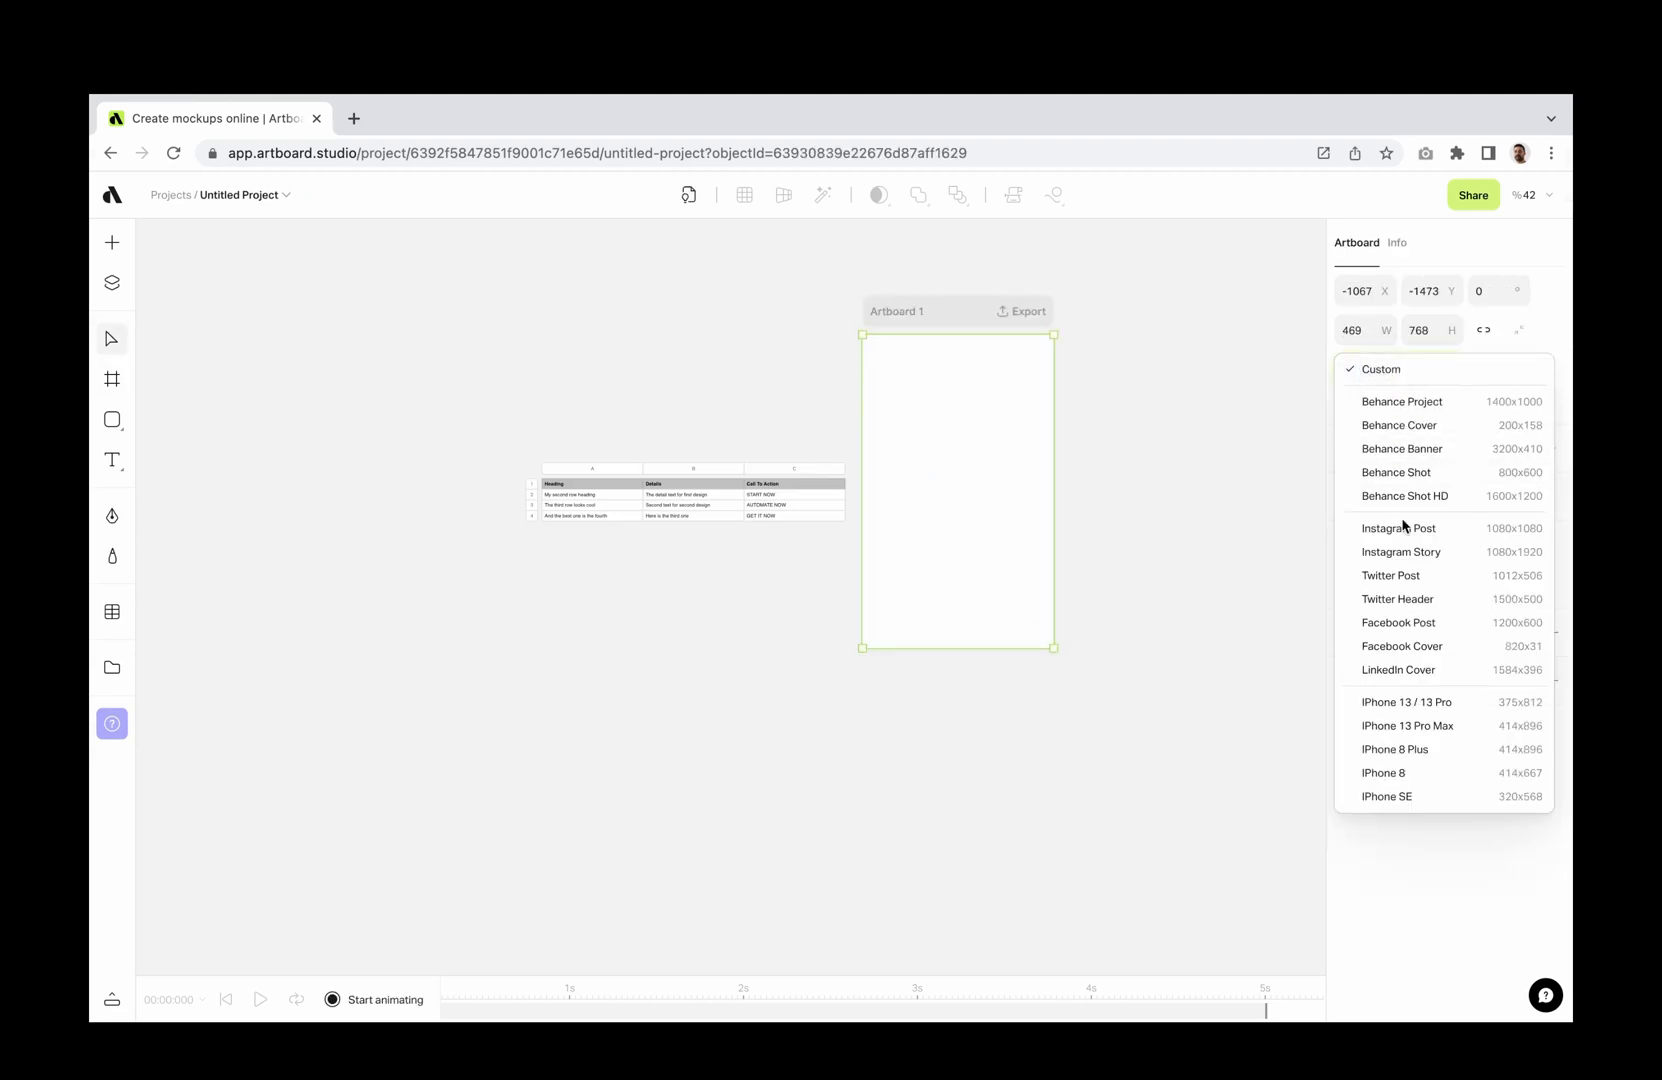
left_click(1401, 553)
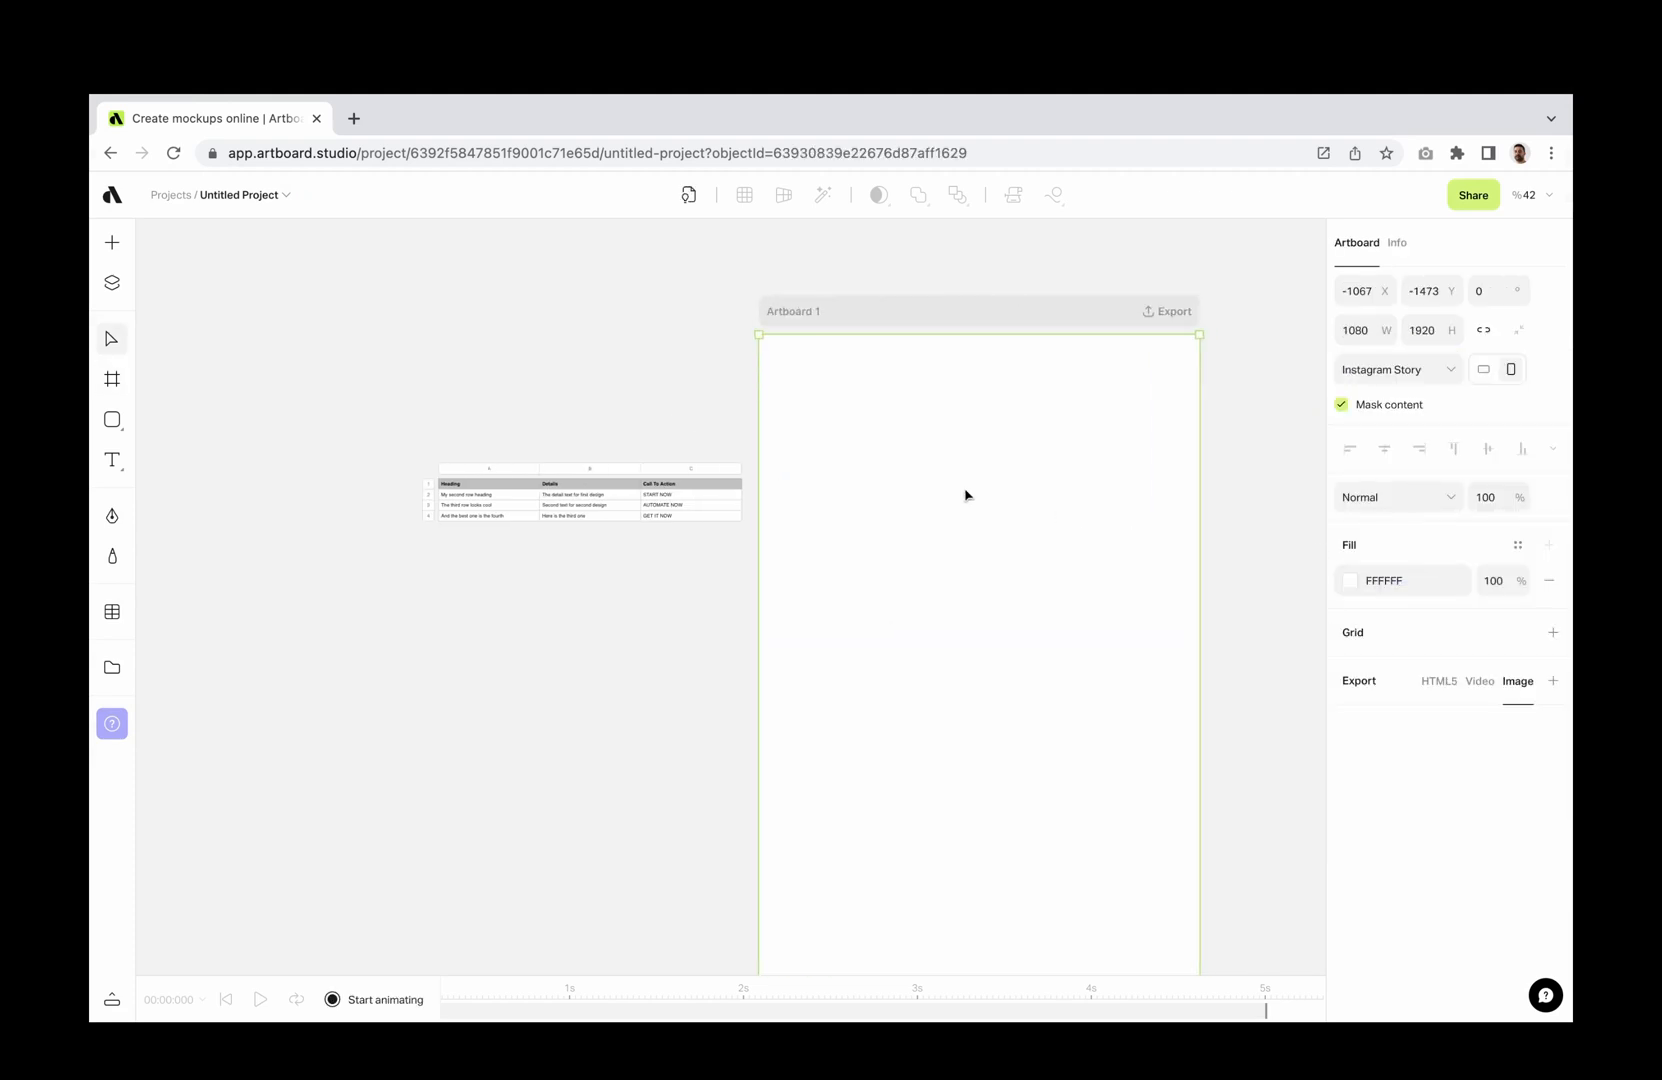
scroll(965, 494, "down", 2)
left_click(716, 501)
left_click_drag(538, 514, 497, 546)
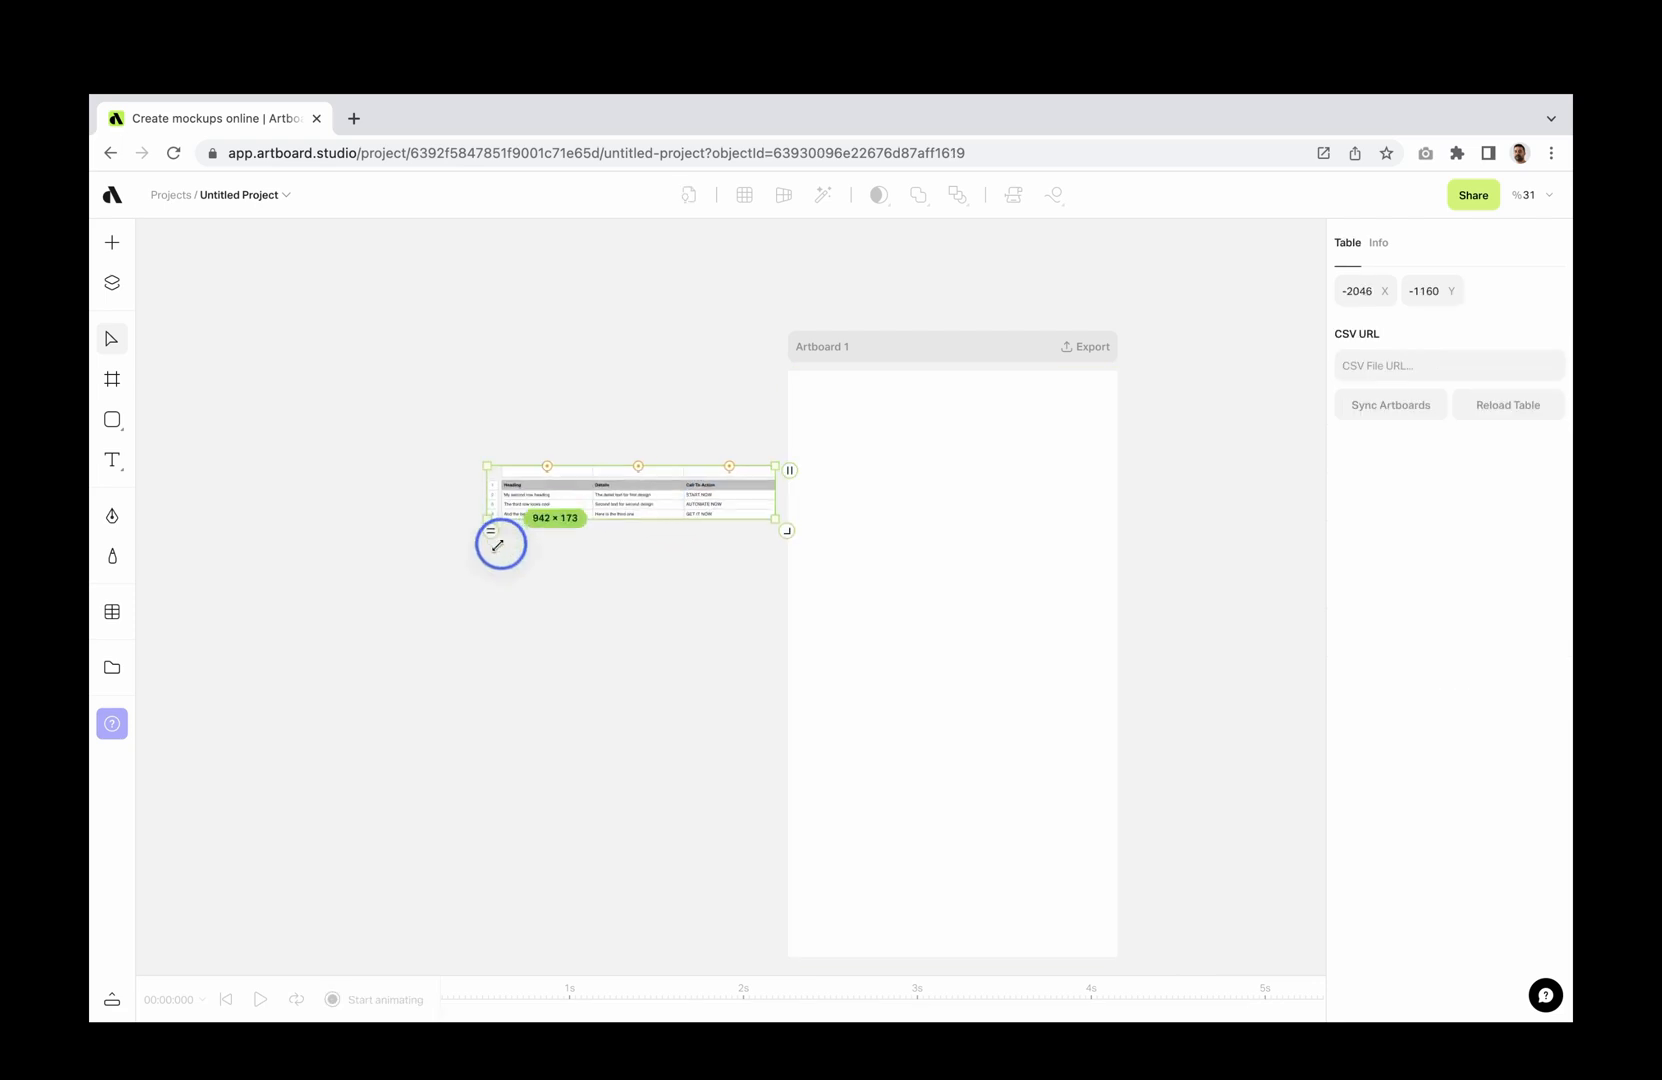
- Place the CTA text near the artboard bottom, centre it and give it a yellow fill
left_click_drag(871, 619, 864, 746)
left_click(919, 374)
left_click(1441, 842)
left_click(1113, 727)
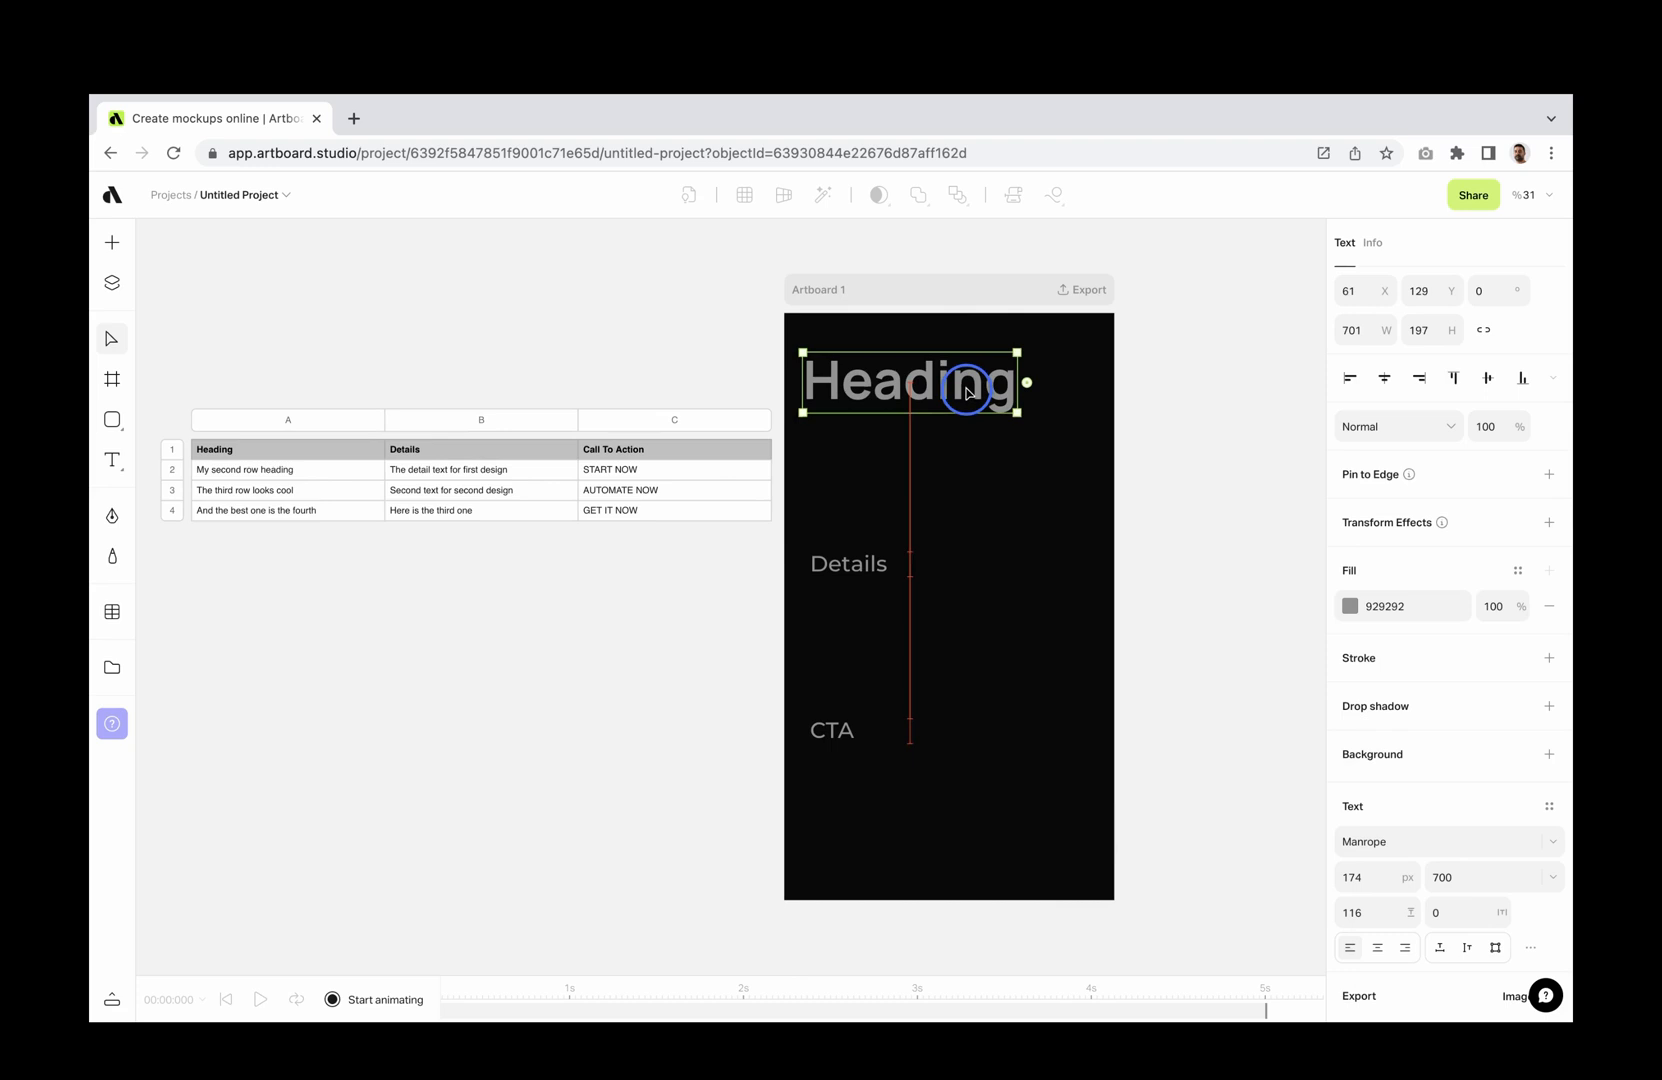
left_click(849, 563)
left_click(939, 827)
- Centre the Details text and move it lower, centre the Heading, then reselect the table
left_click(1350, 606)
left_click(965, 587)
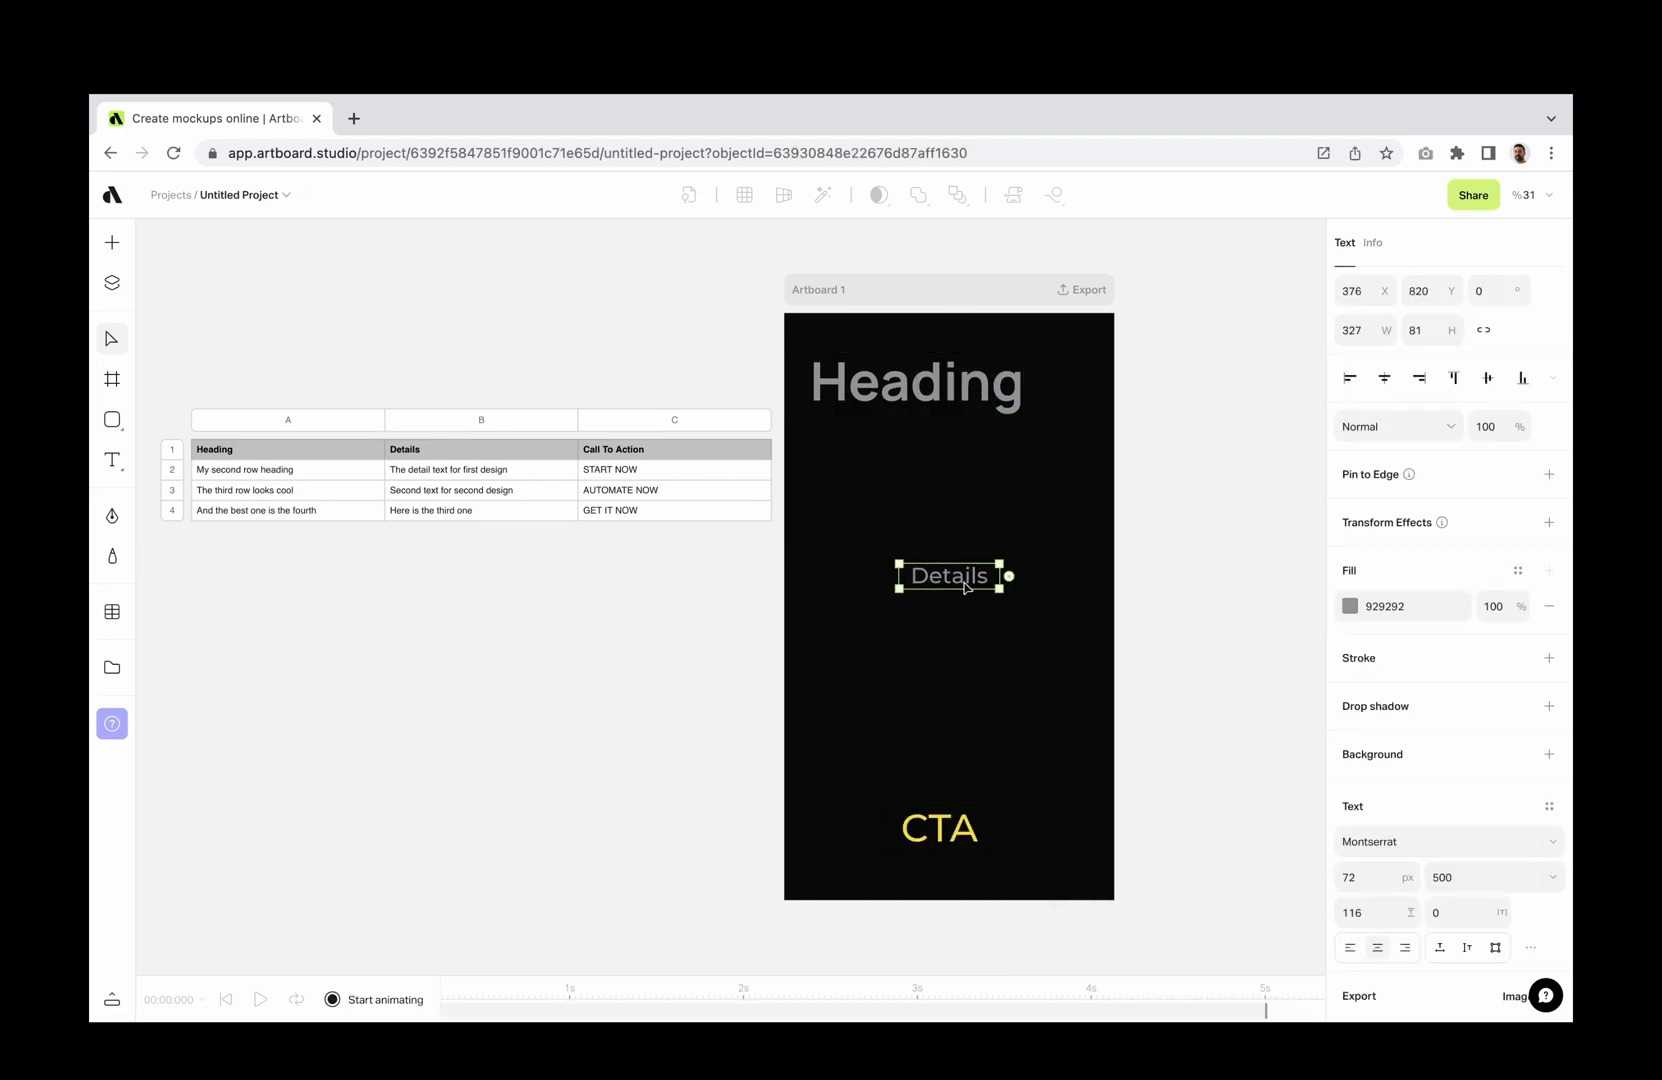
left_click_drag(965, 587, 965, 617)
left_click_drag(916, 384, 948, 383)
left_click(901, 304)
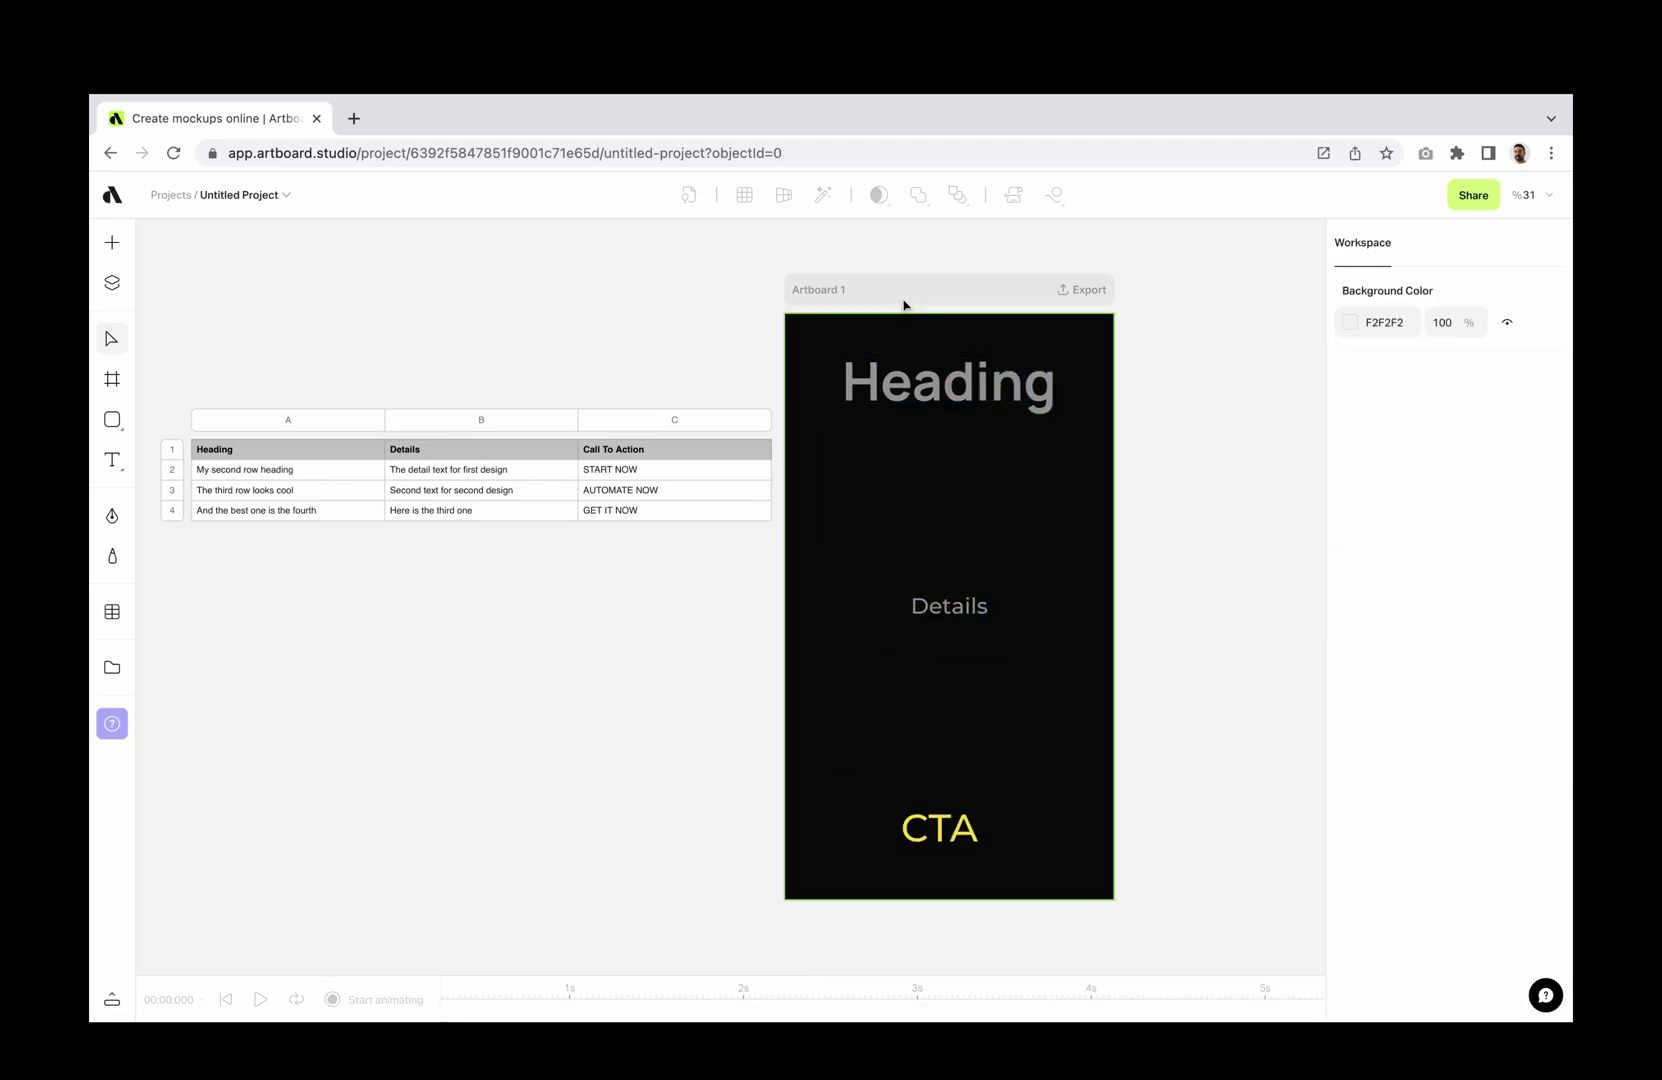
left_click(677, 491)
scroll(216, 419, "up", 3)
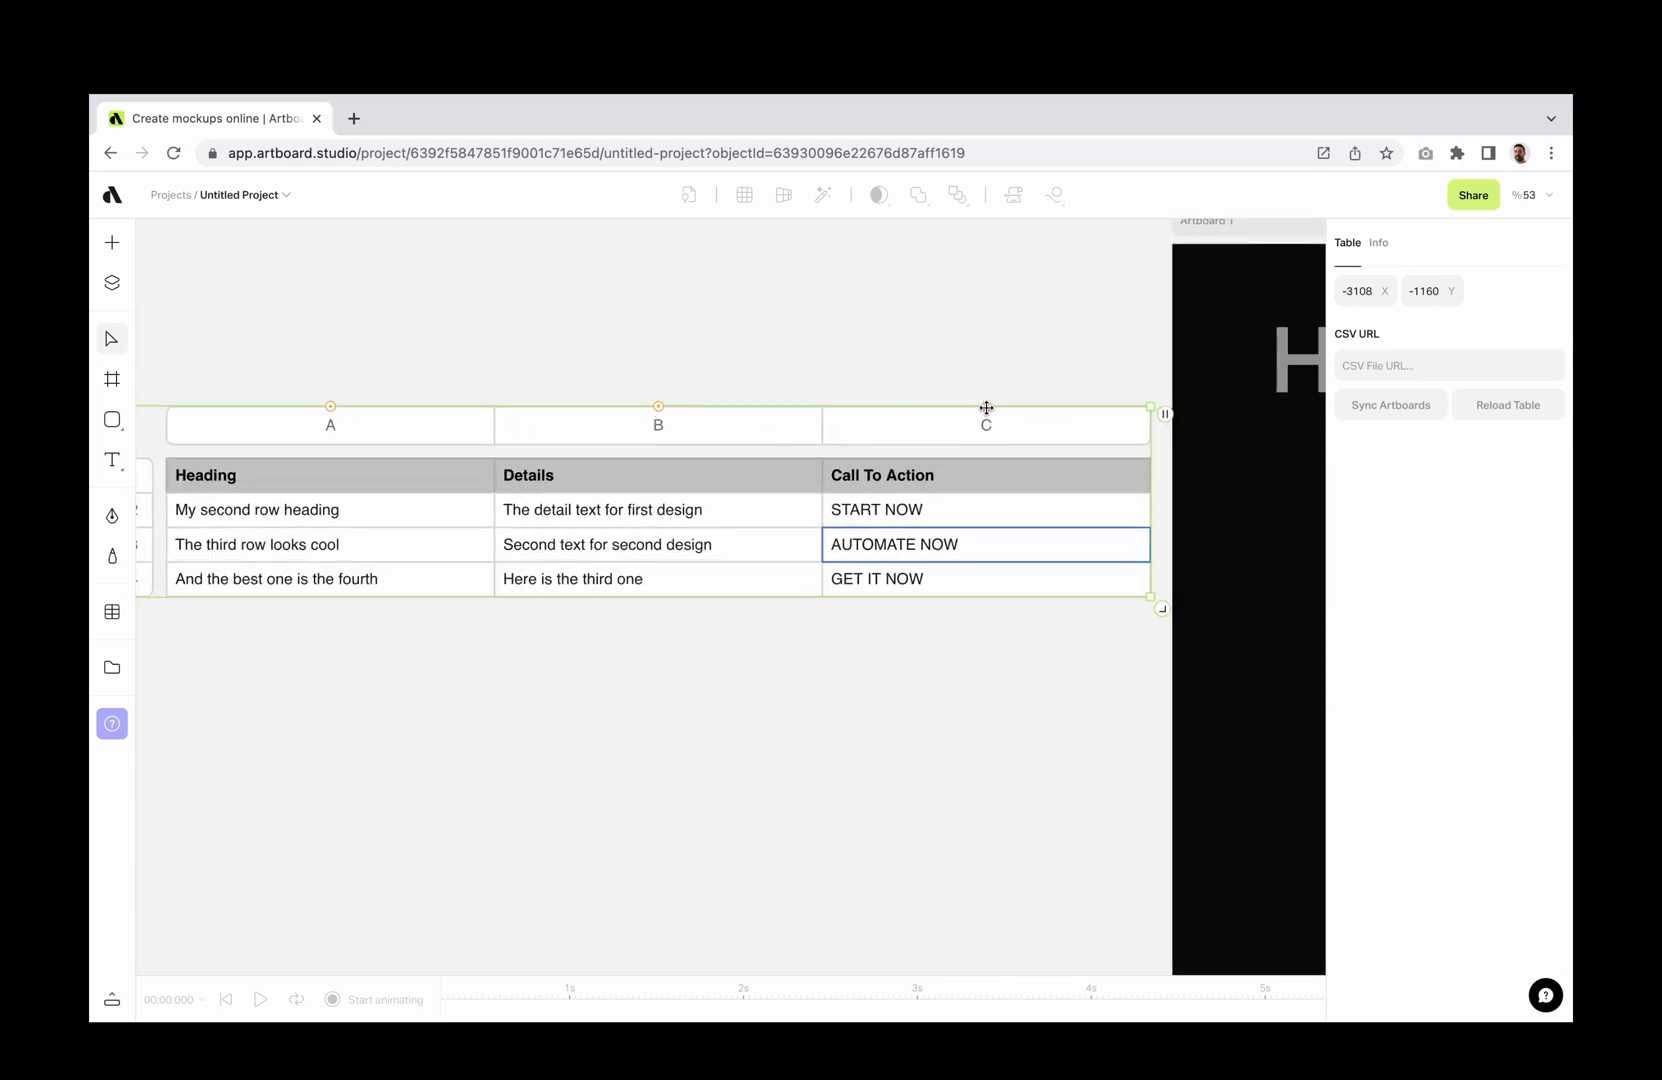
scroll(754, 450, "down", 3)
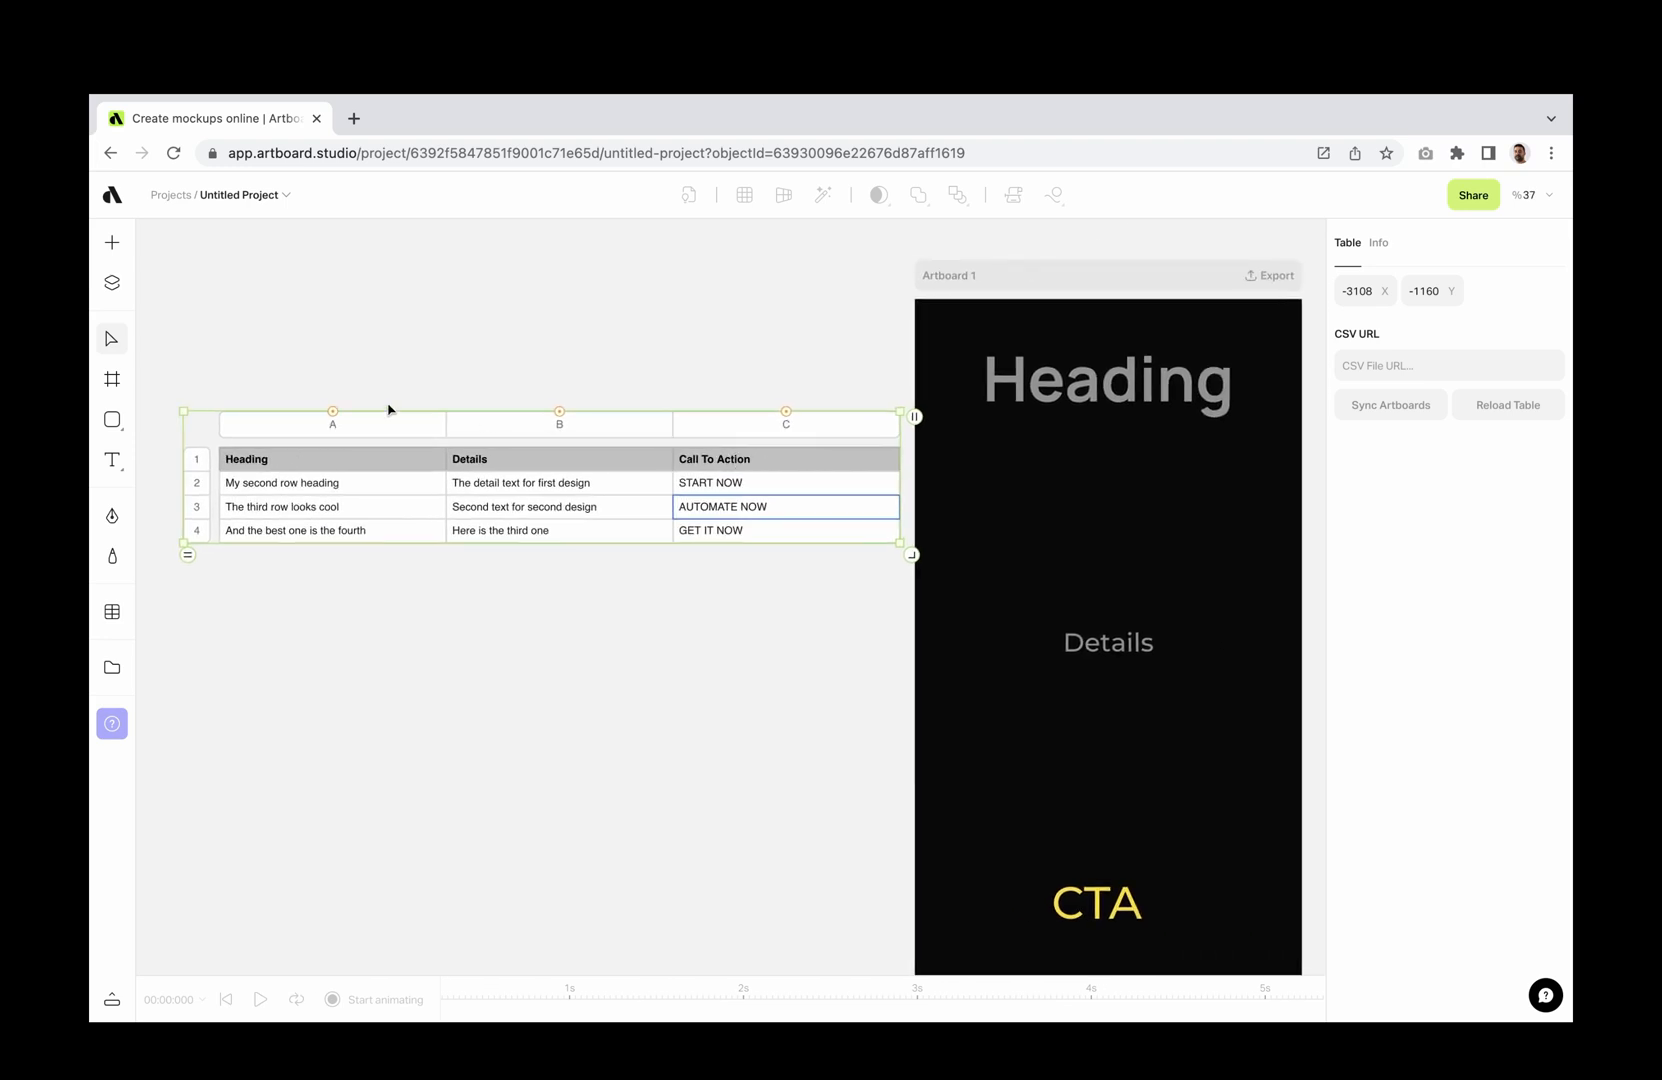
- Link columns A, B and C to the Heading, Details and CTA text layers
left_click_drag(331, 408, 1016, 378)
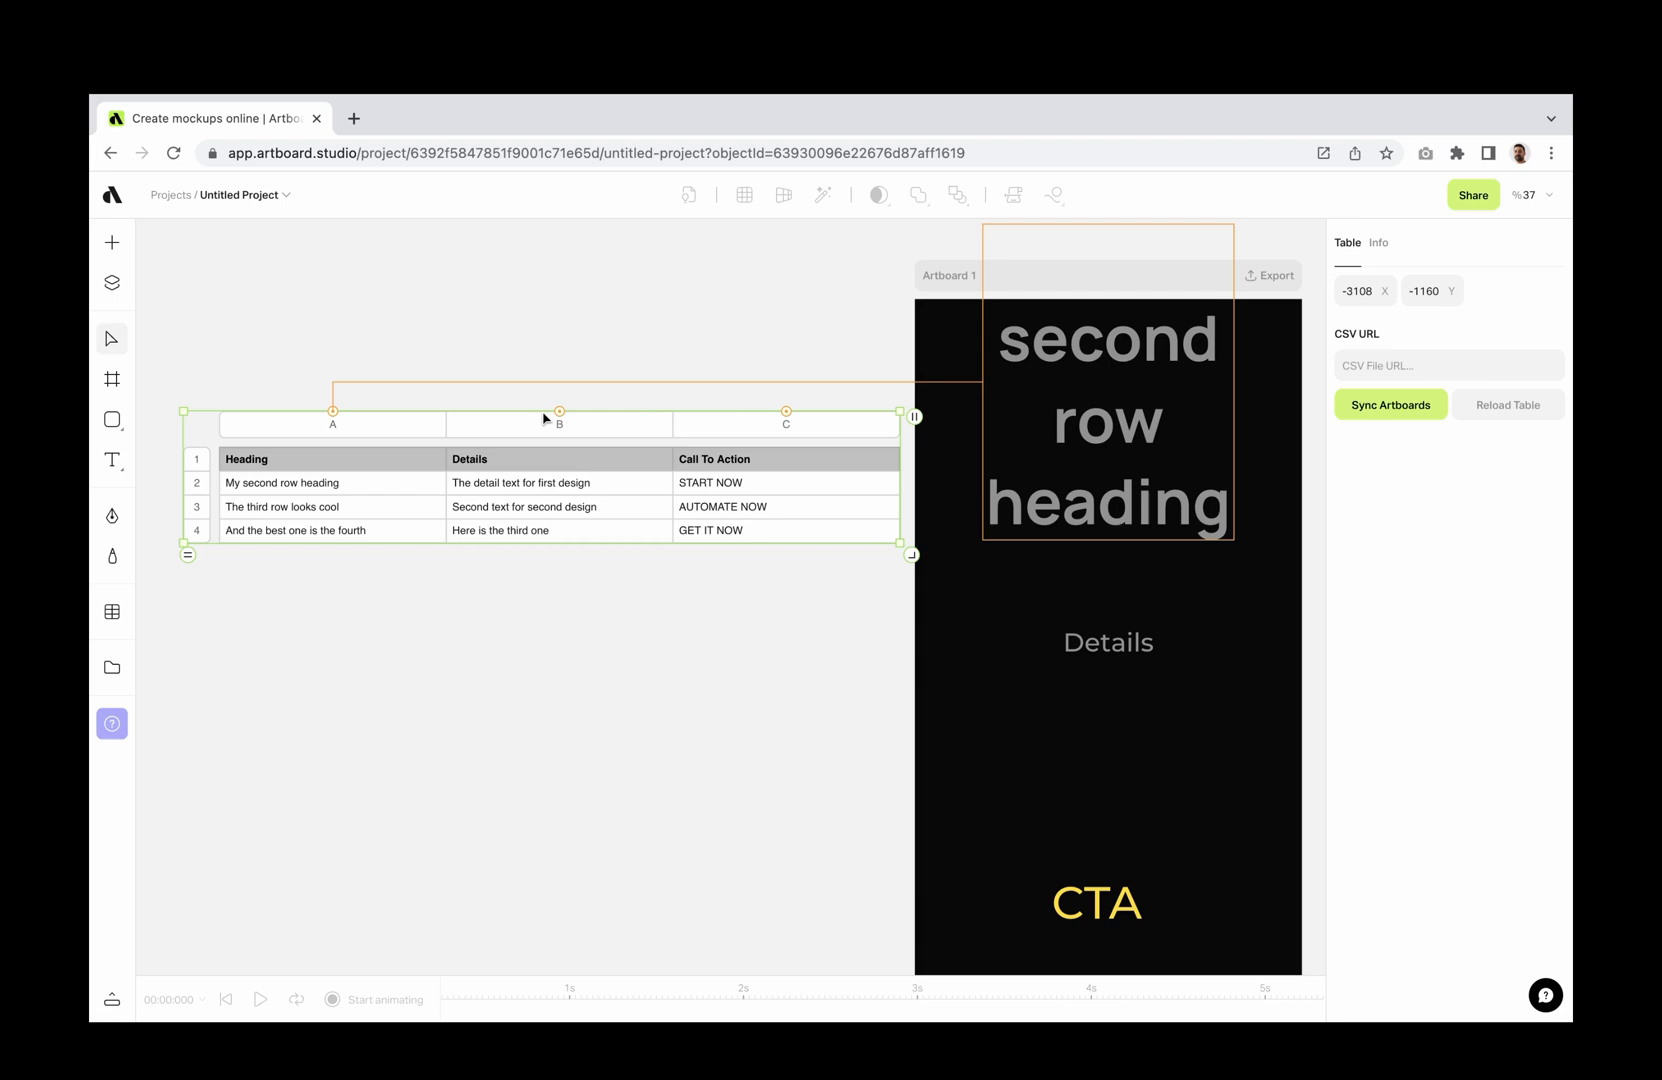
left_click_drag(558, 411, 1101, 639)
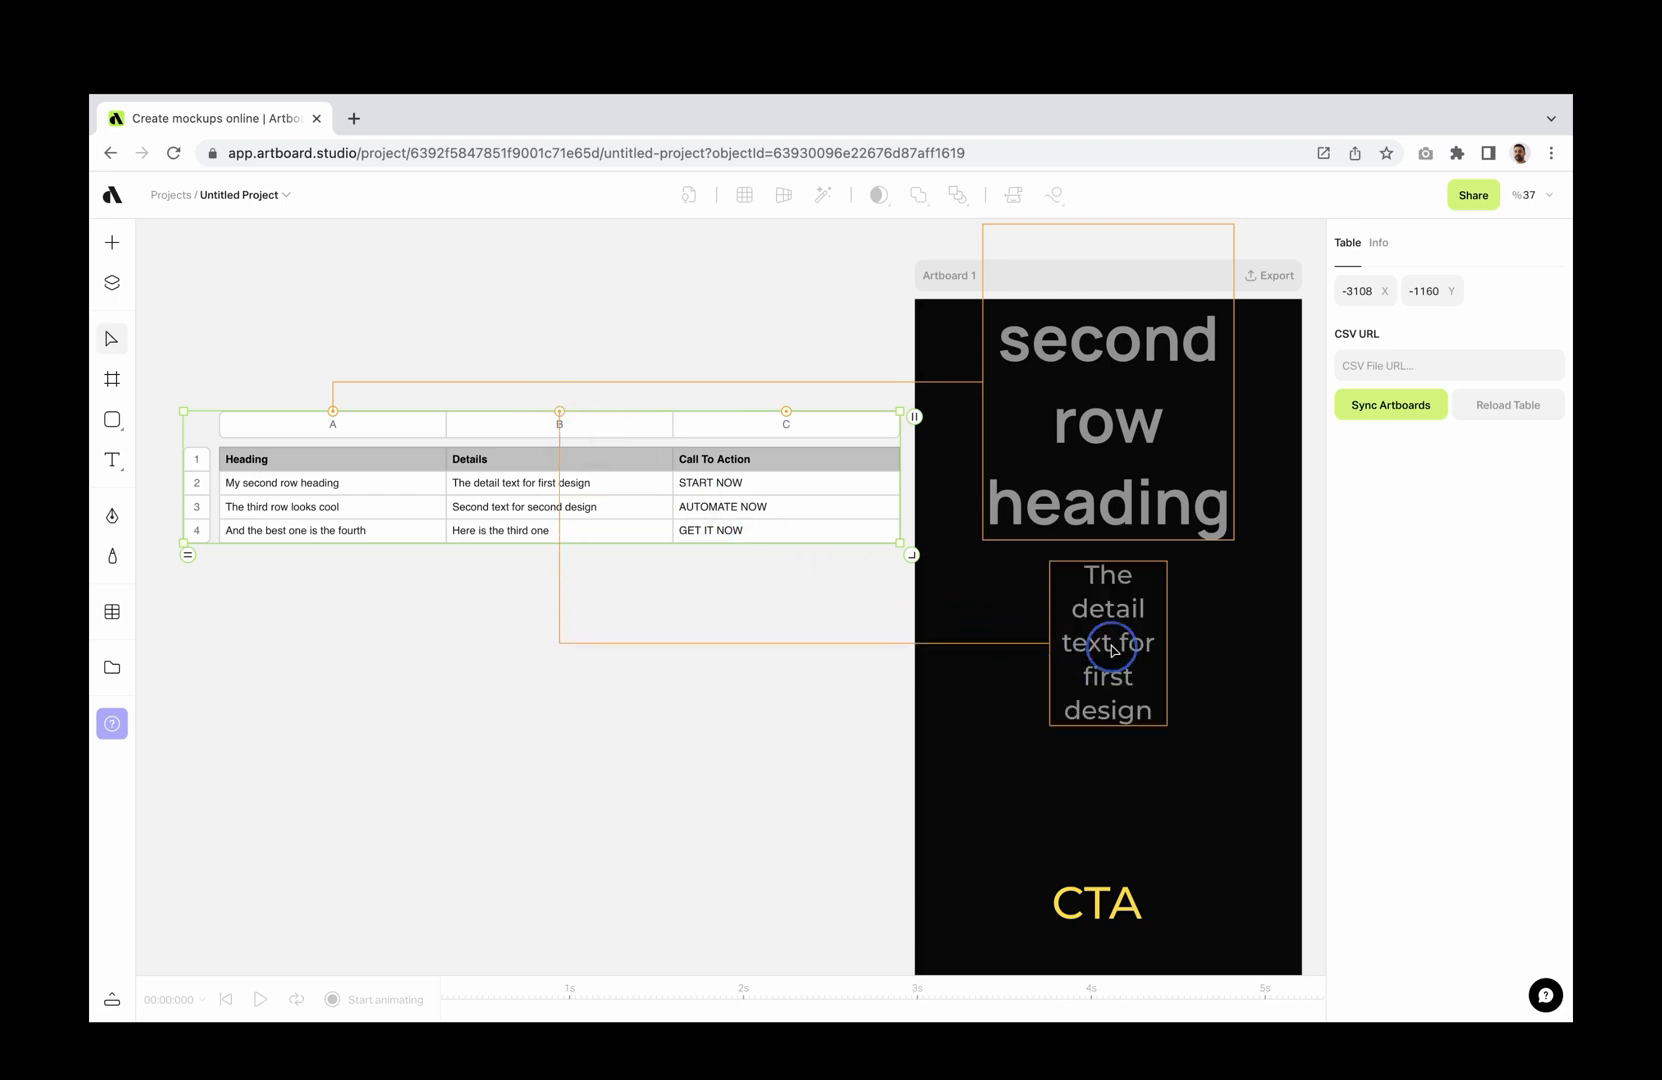
scroll(851, 502, "down", 2)
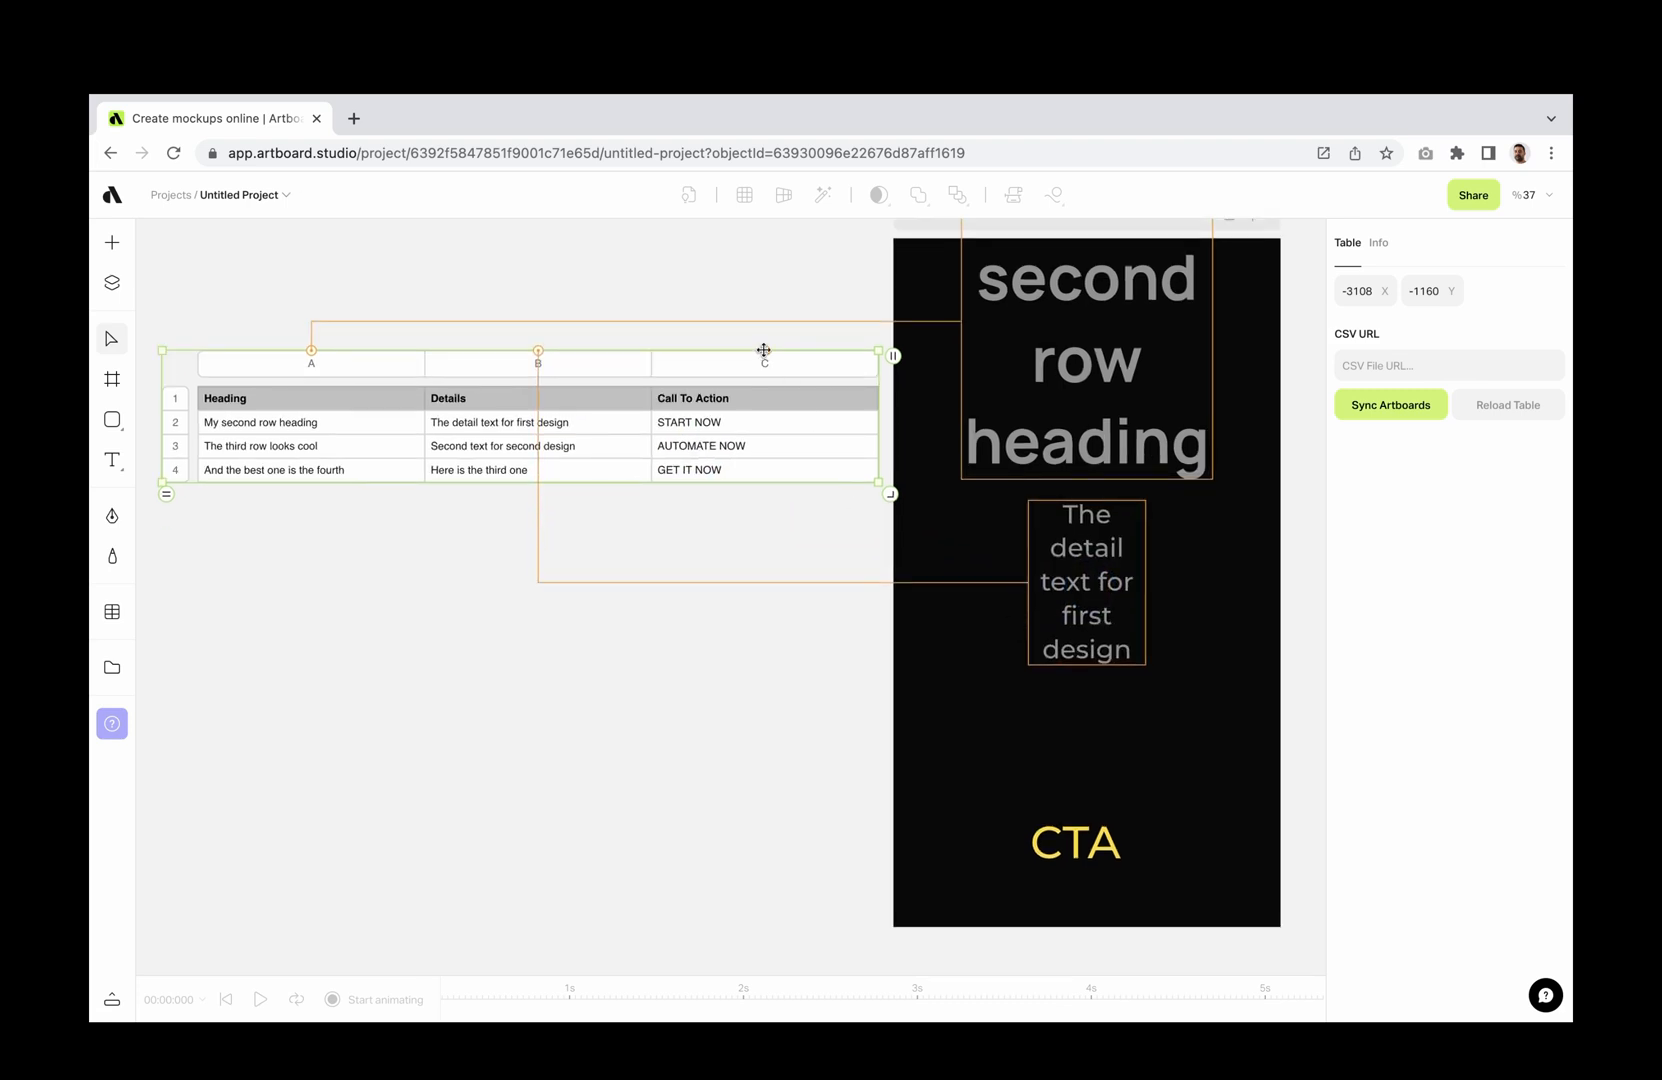
left_click_drag(764, 350, 1095, 844)
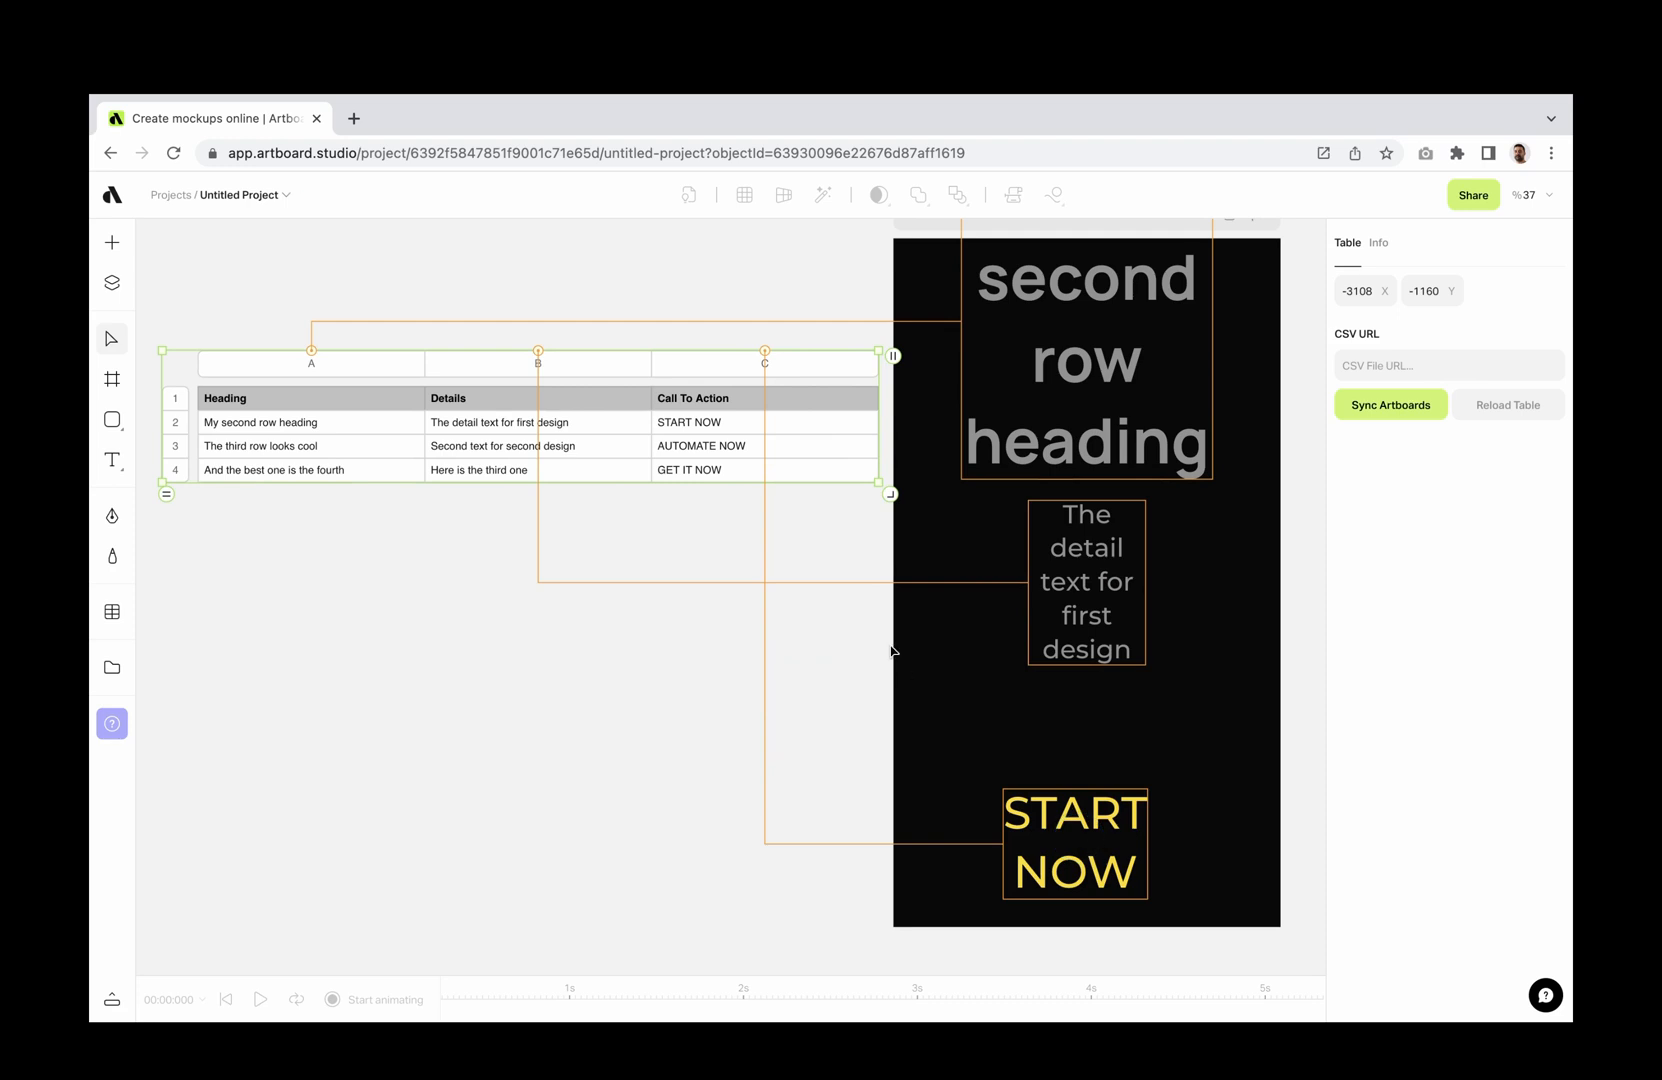
scroll(892, 652, "down", 3)
- Widen START NOW to one line, re-centre it, and widen the detail text to two lines
left_click(1091, 799)
left_click_drag(1113, 797, 1194, 801)
left_click(1060, 591)
left_click_drag(1109, 662, 1165, 631)
- Move the heading box down, then sync artboards to create one story per table row
left_click(1060, 429)
mouse_move(1073, 473)
left_mouse_down()
mouse_move(1073, 575)
mouse_move(1191, 545)
left_mouse_up()
scroll(1176, 548, "right", 3)
left_click(705, 480)
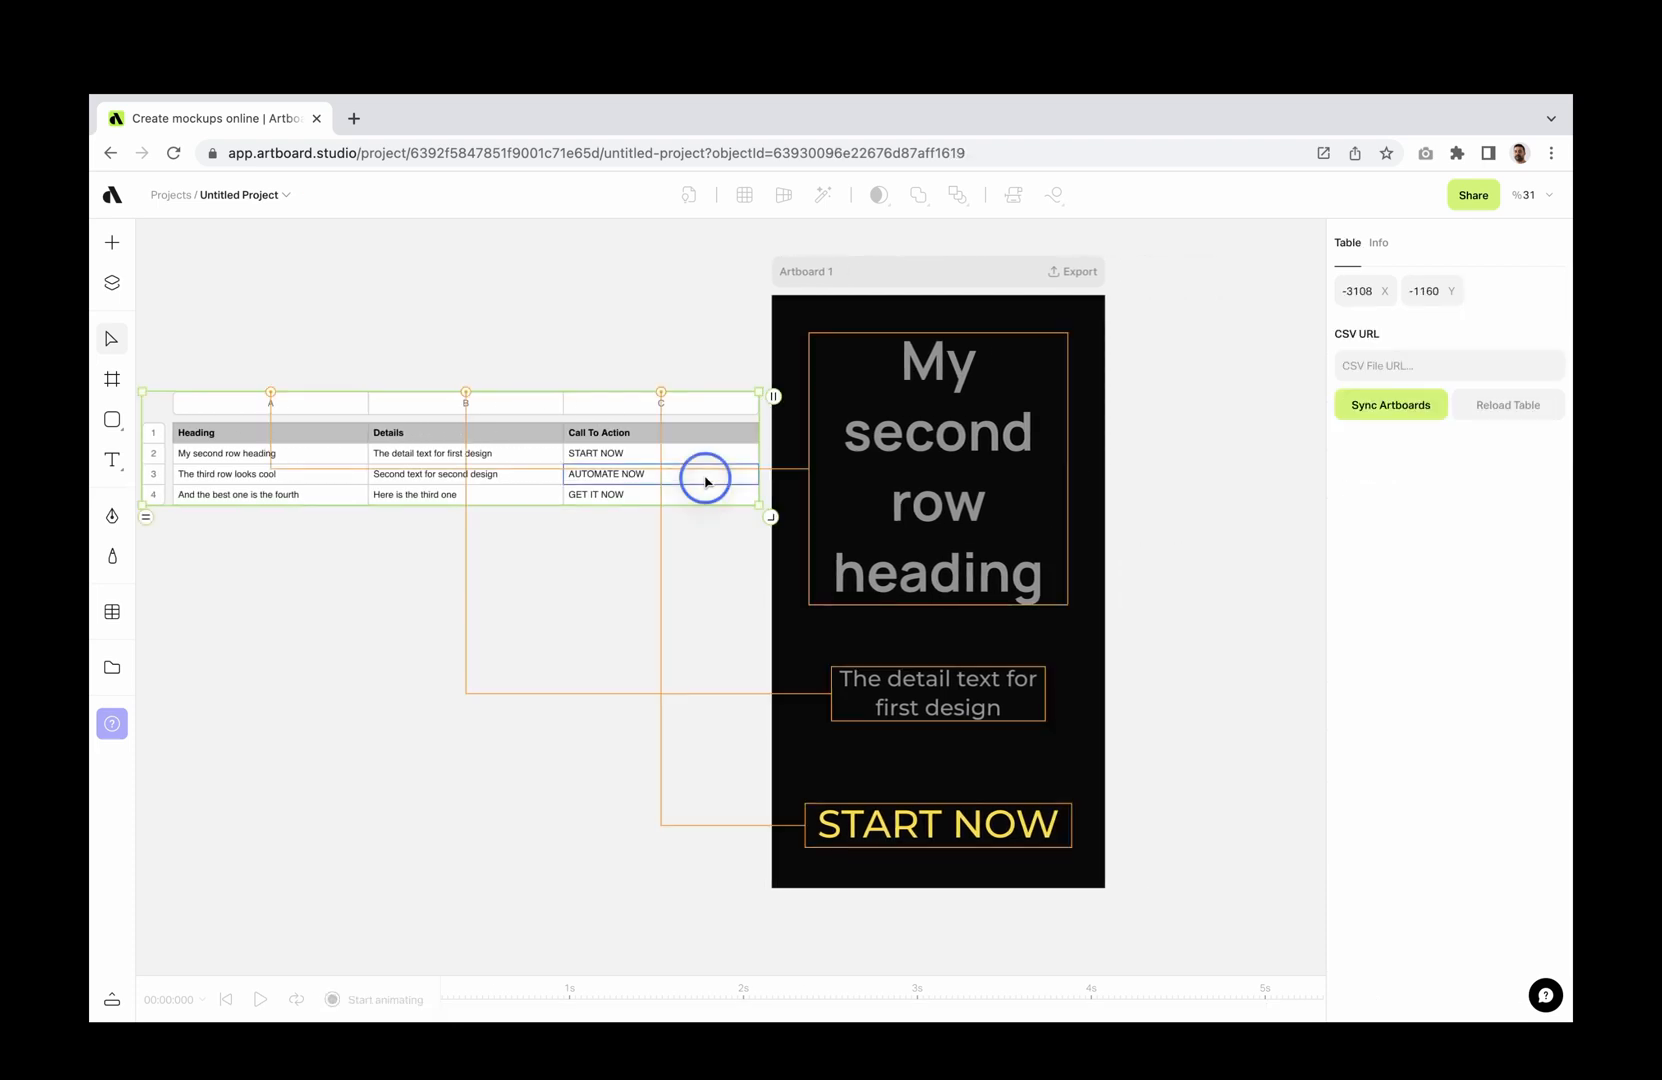
scroll(663, 483, "down", 1)
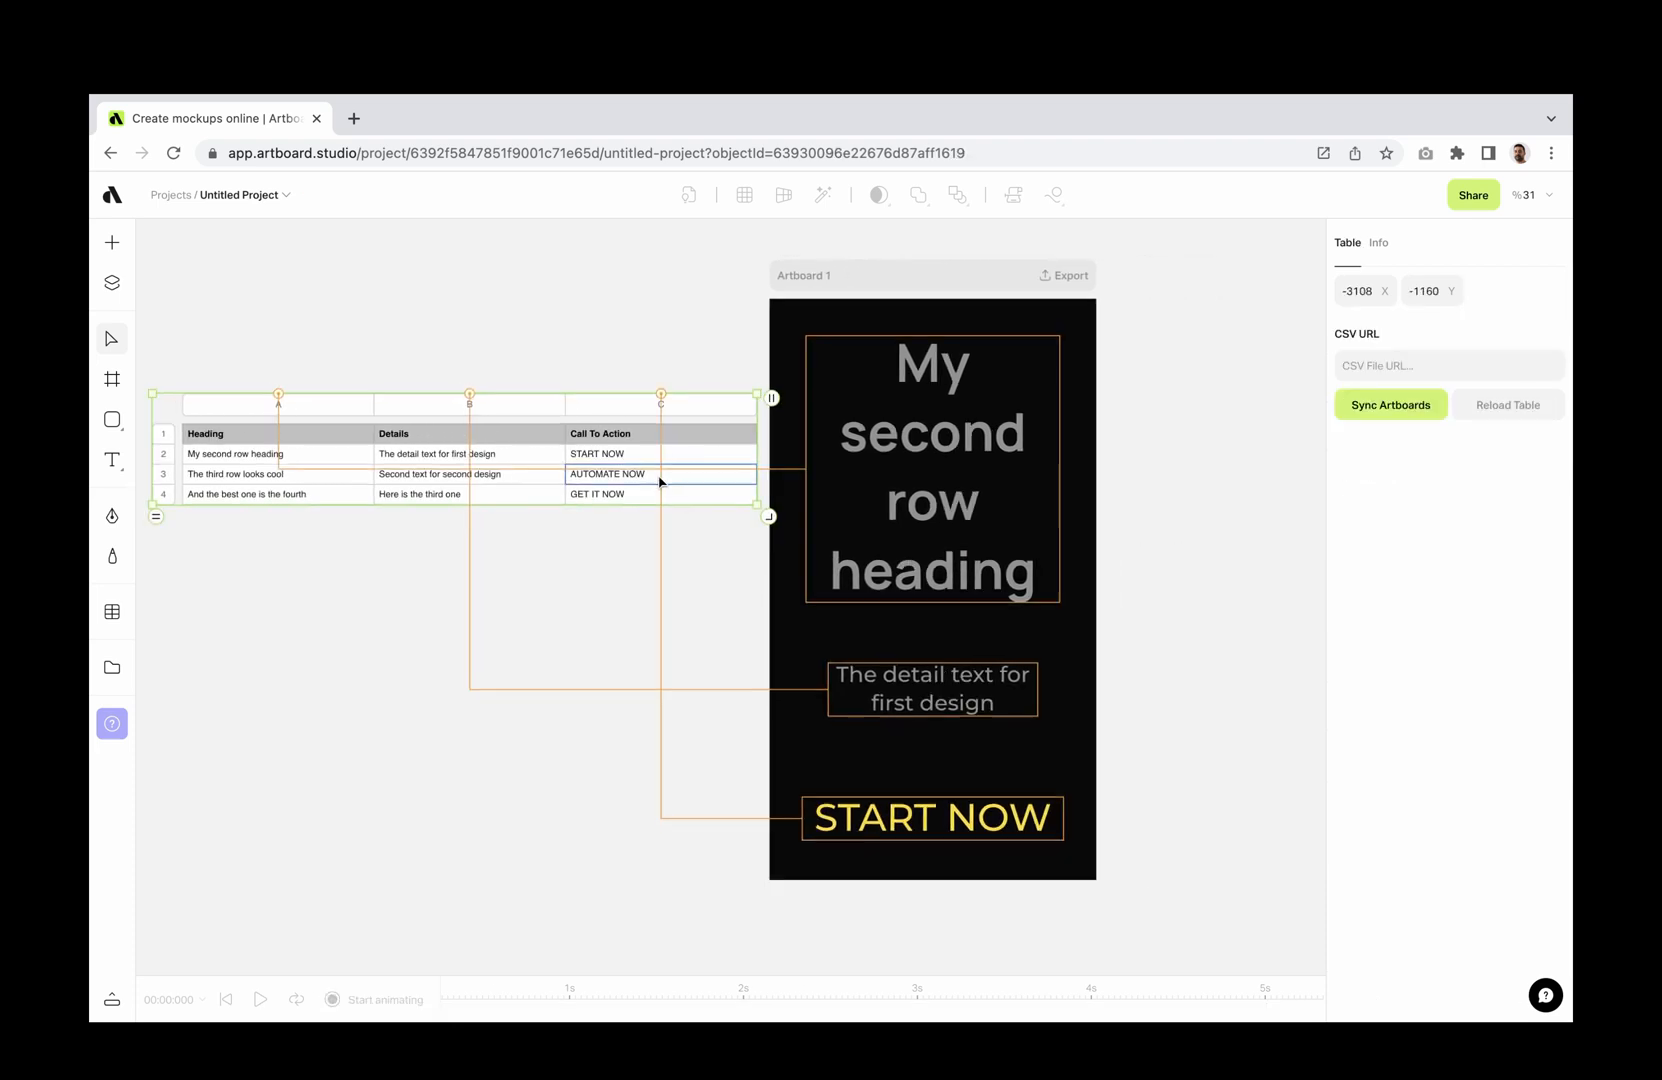
scroll(663, 484, "down", 1)
scroll(662, 482, "down", 1)
scroll(659, 481, "down", 1)
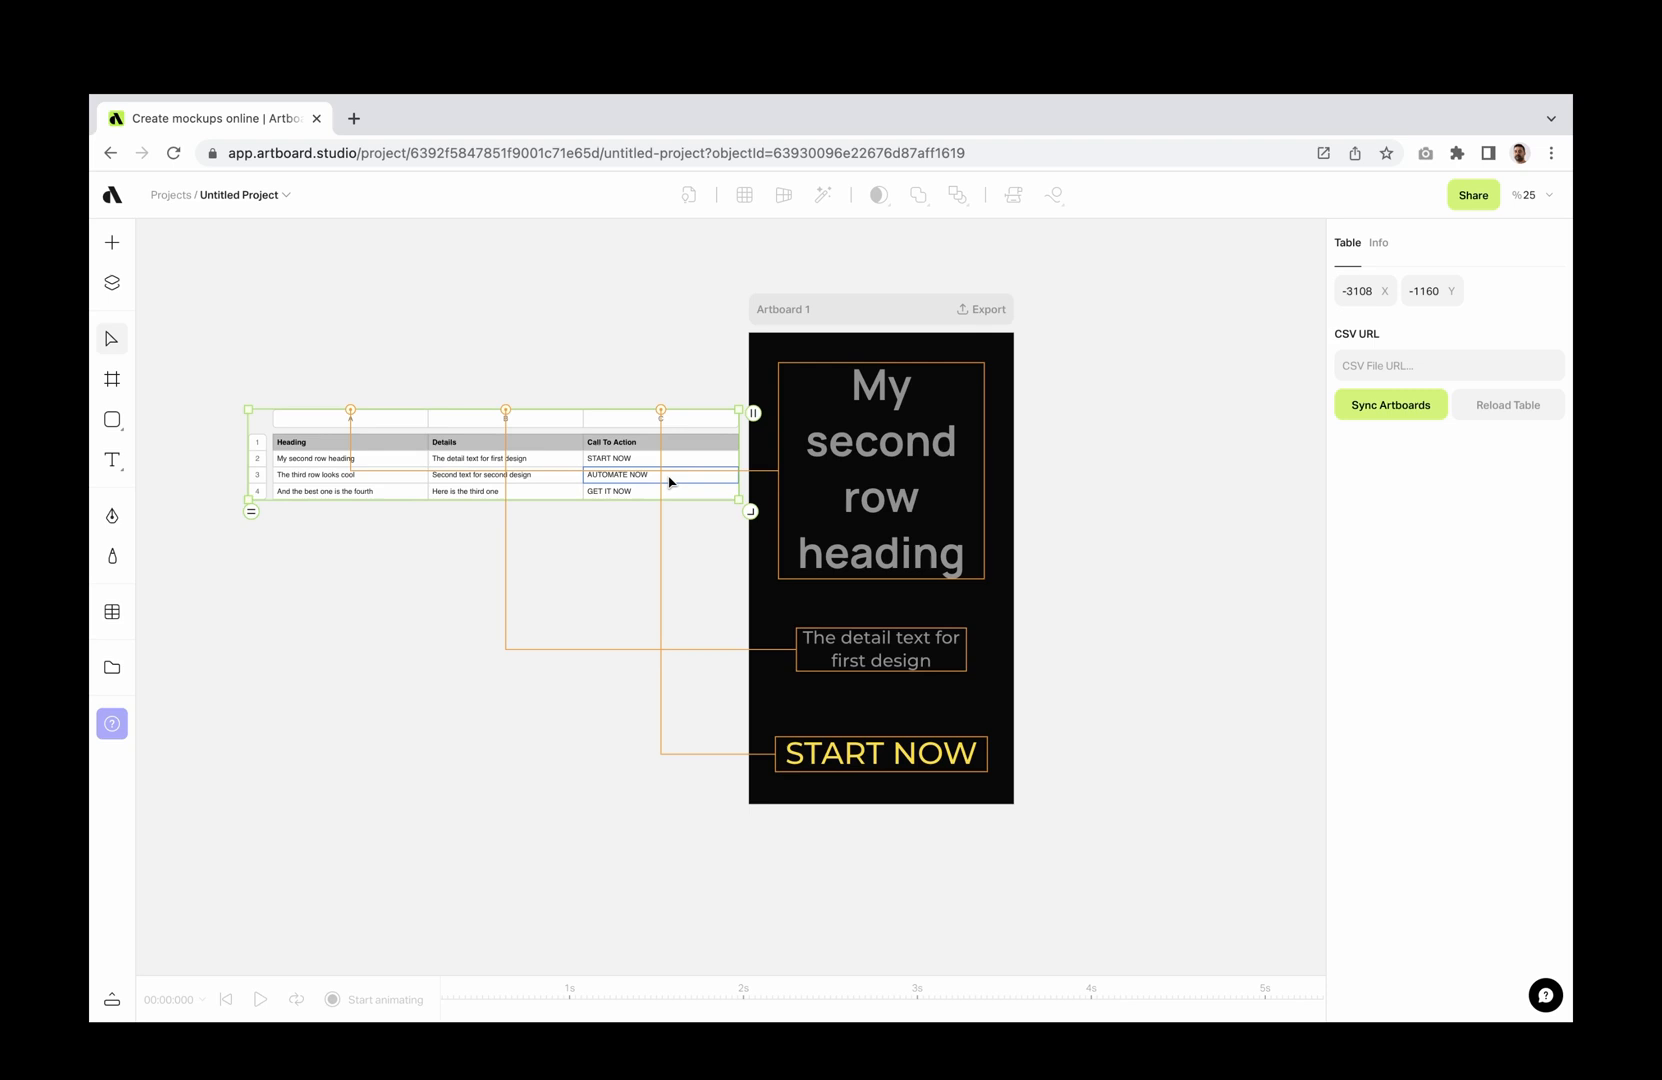
left_click(1386, 412)
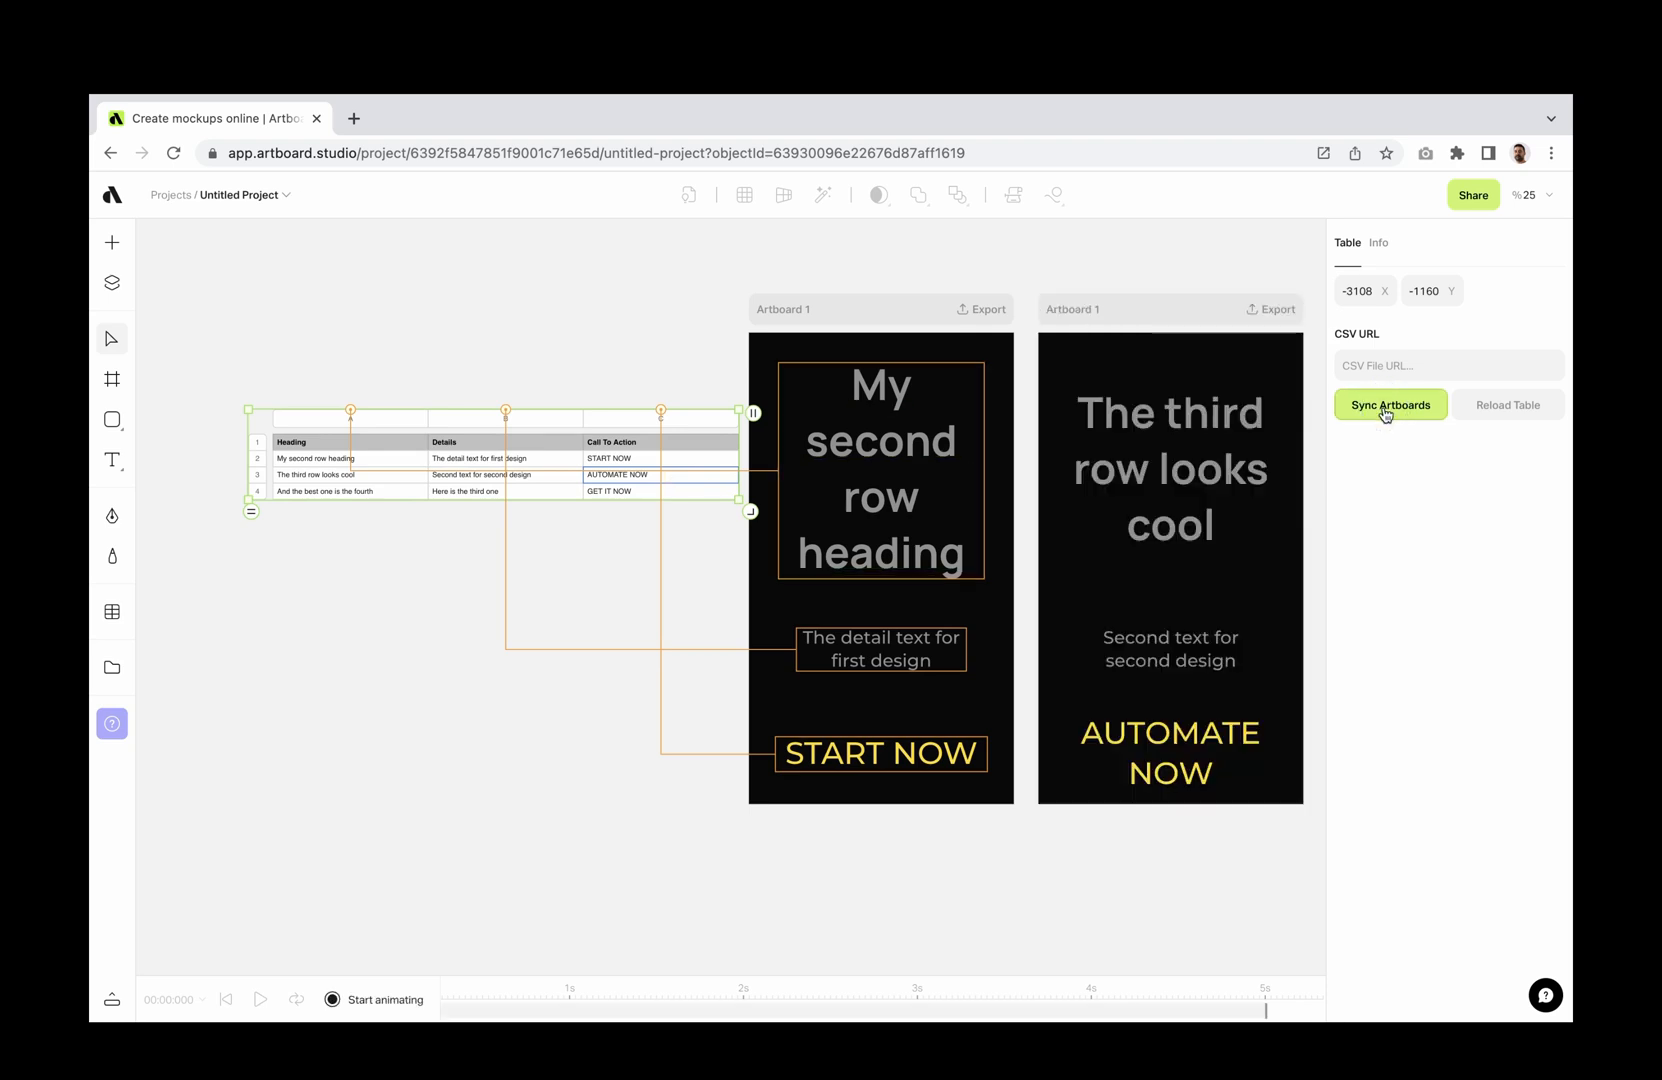
scroll(1201, 493, "right", 1)
scroll(1200, 492, "right", 3)
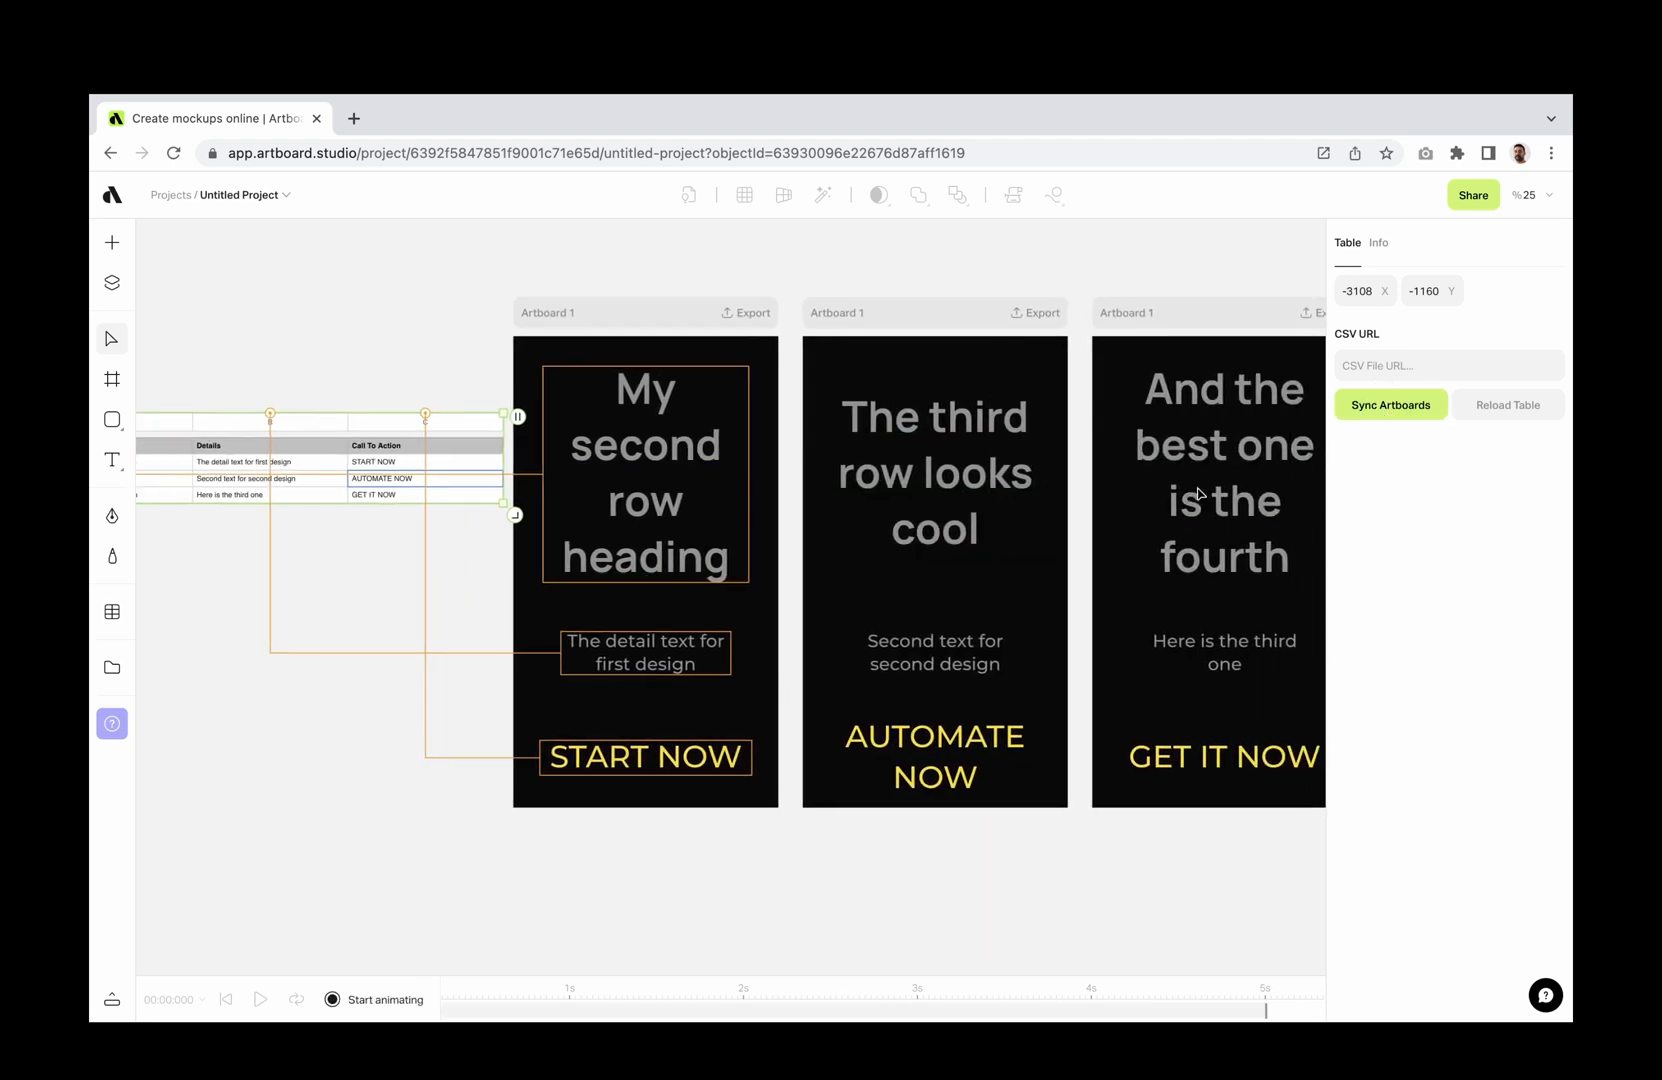
scroll(1200, 492, "right", 1)
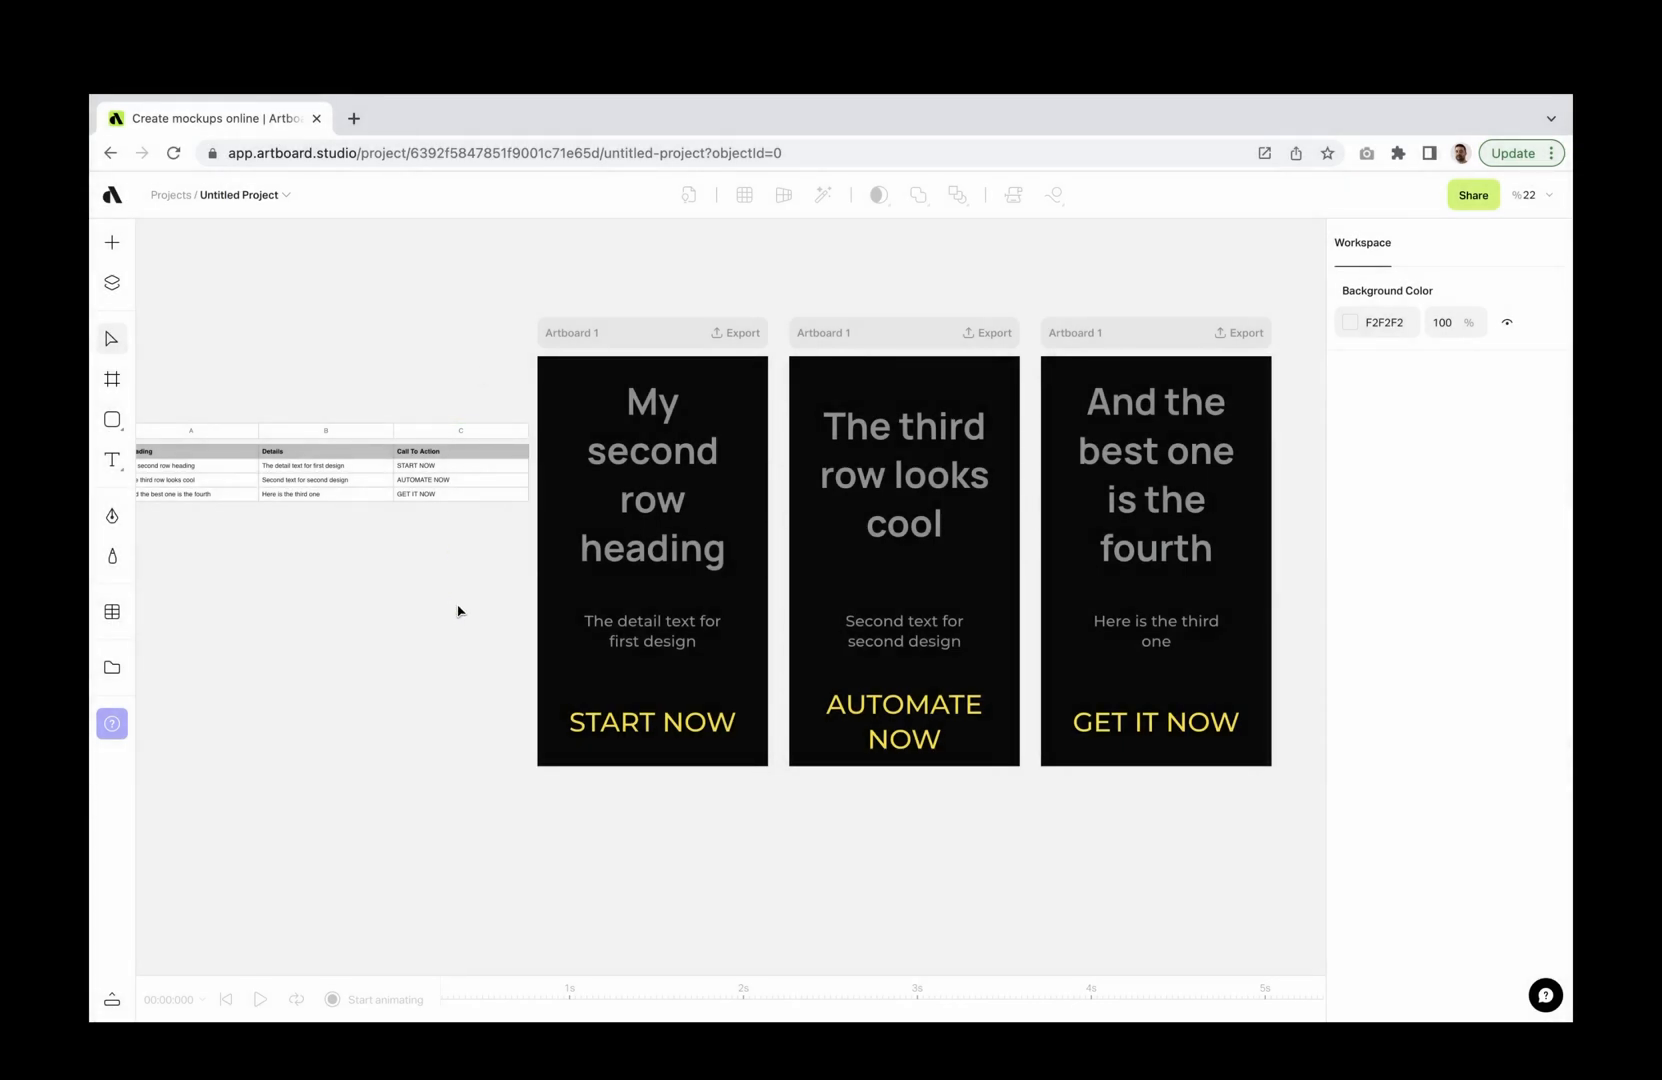
scroll(460, 611, "down", 3)
- Draw a red-filled Artboard 4 and add a Heading text set in the MonteCarlo font
key("a")
left_click_drag(542, 570, 779, 729)
left_click(1307, 605)
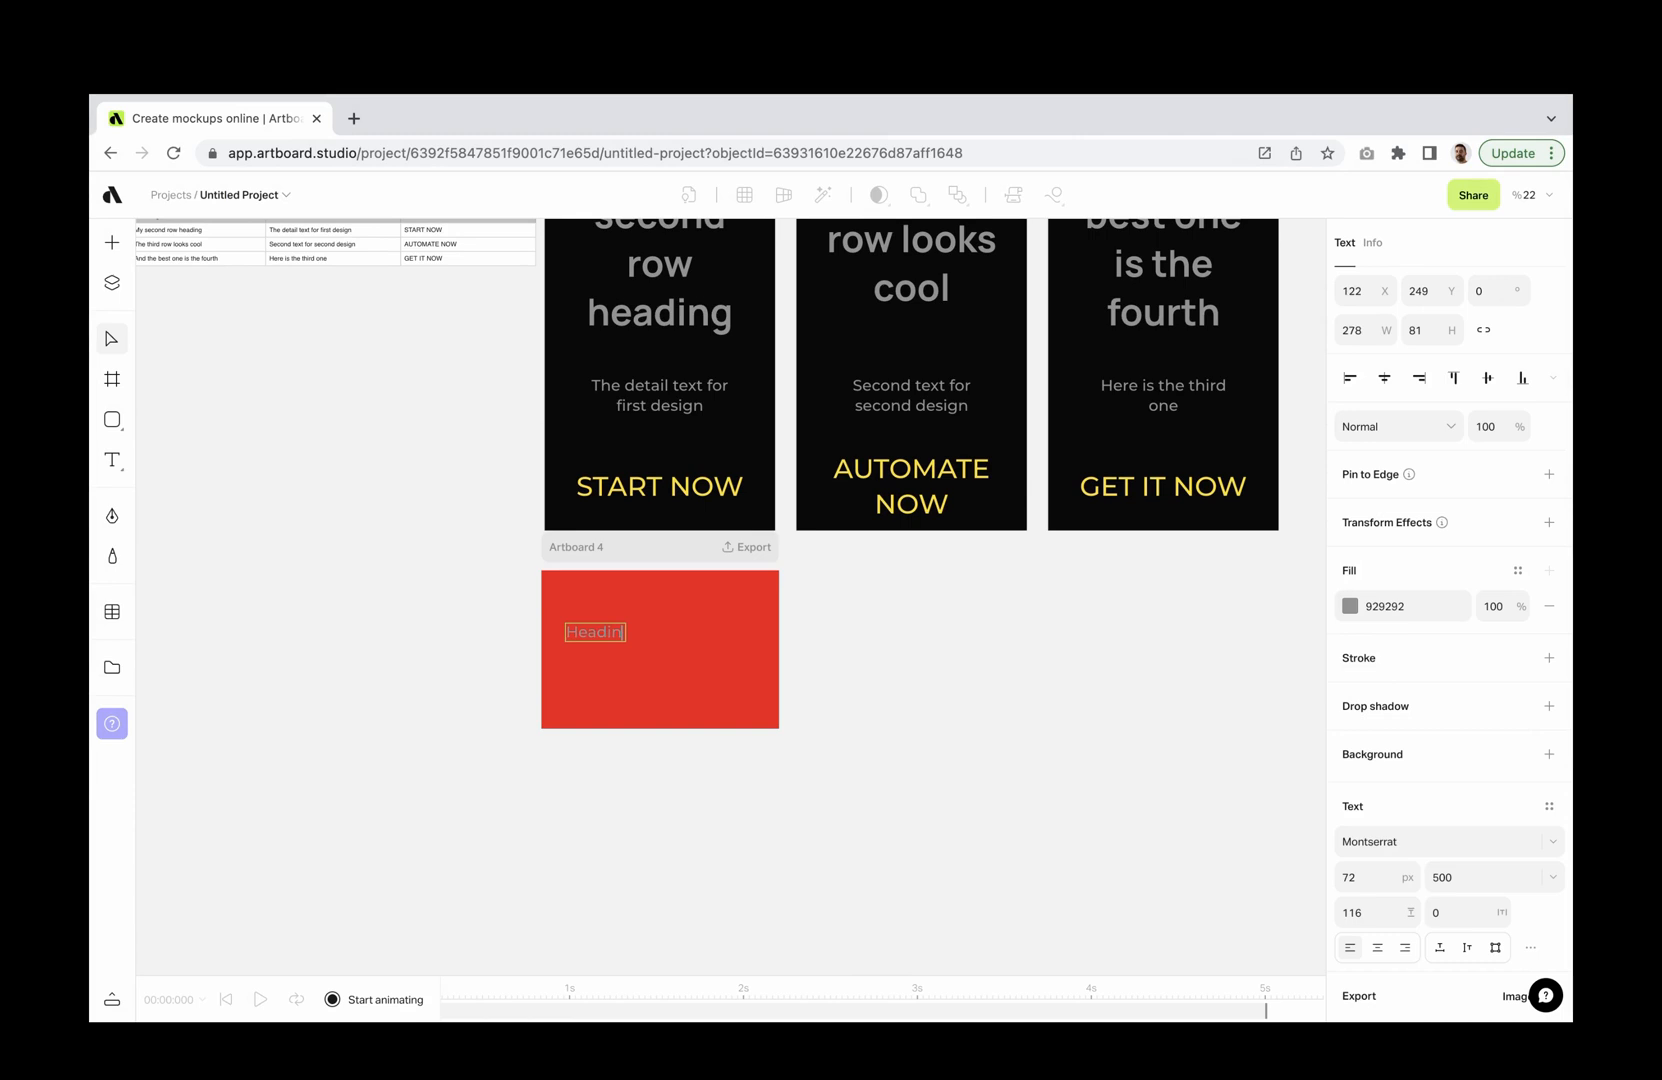
left_click(582, 638)
left_click(1372, 842)
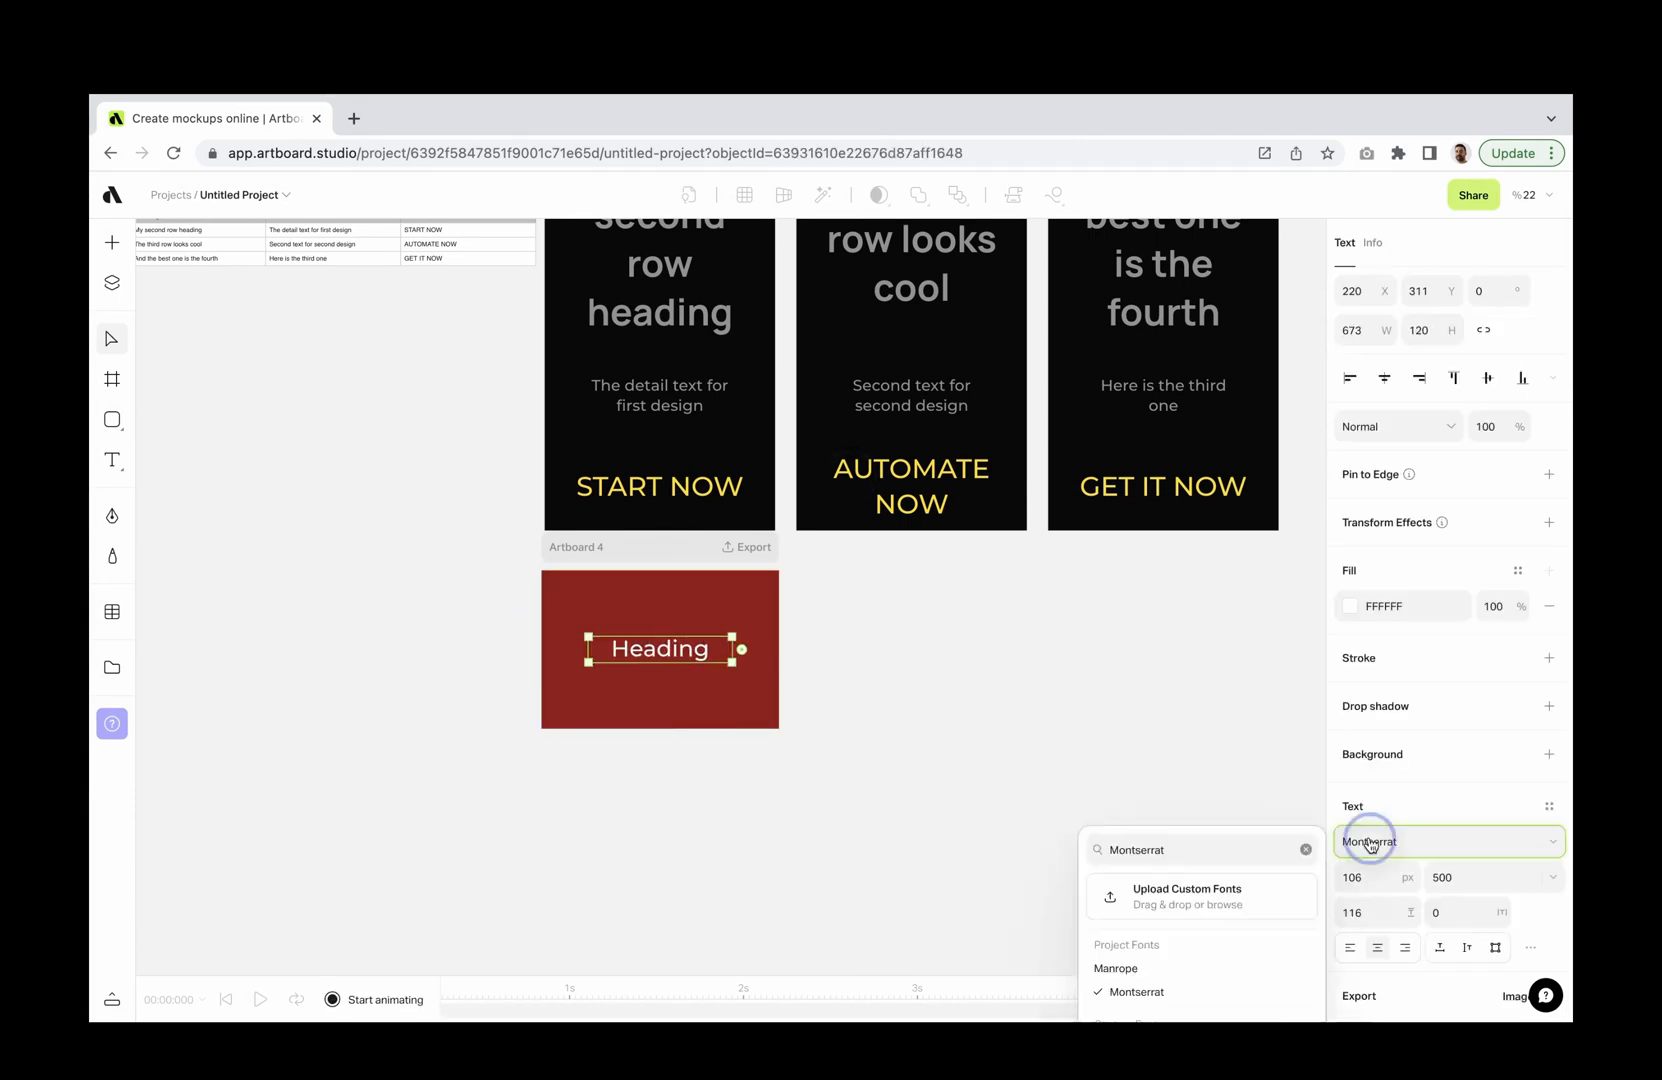
type("MonteCarlo")
key("Return")
scroll(650, 630, "down", 2)
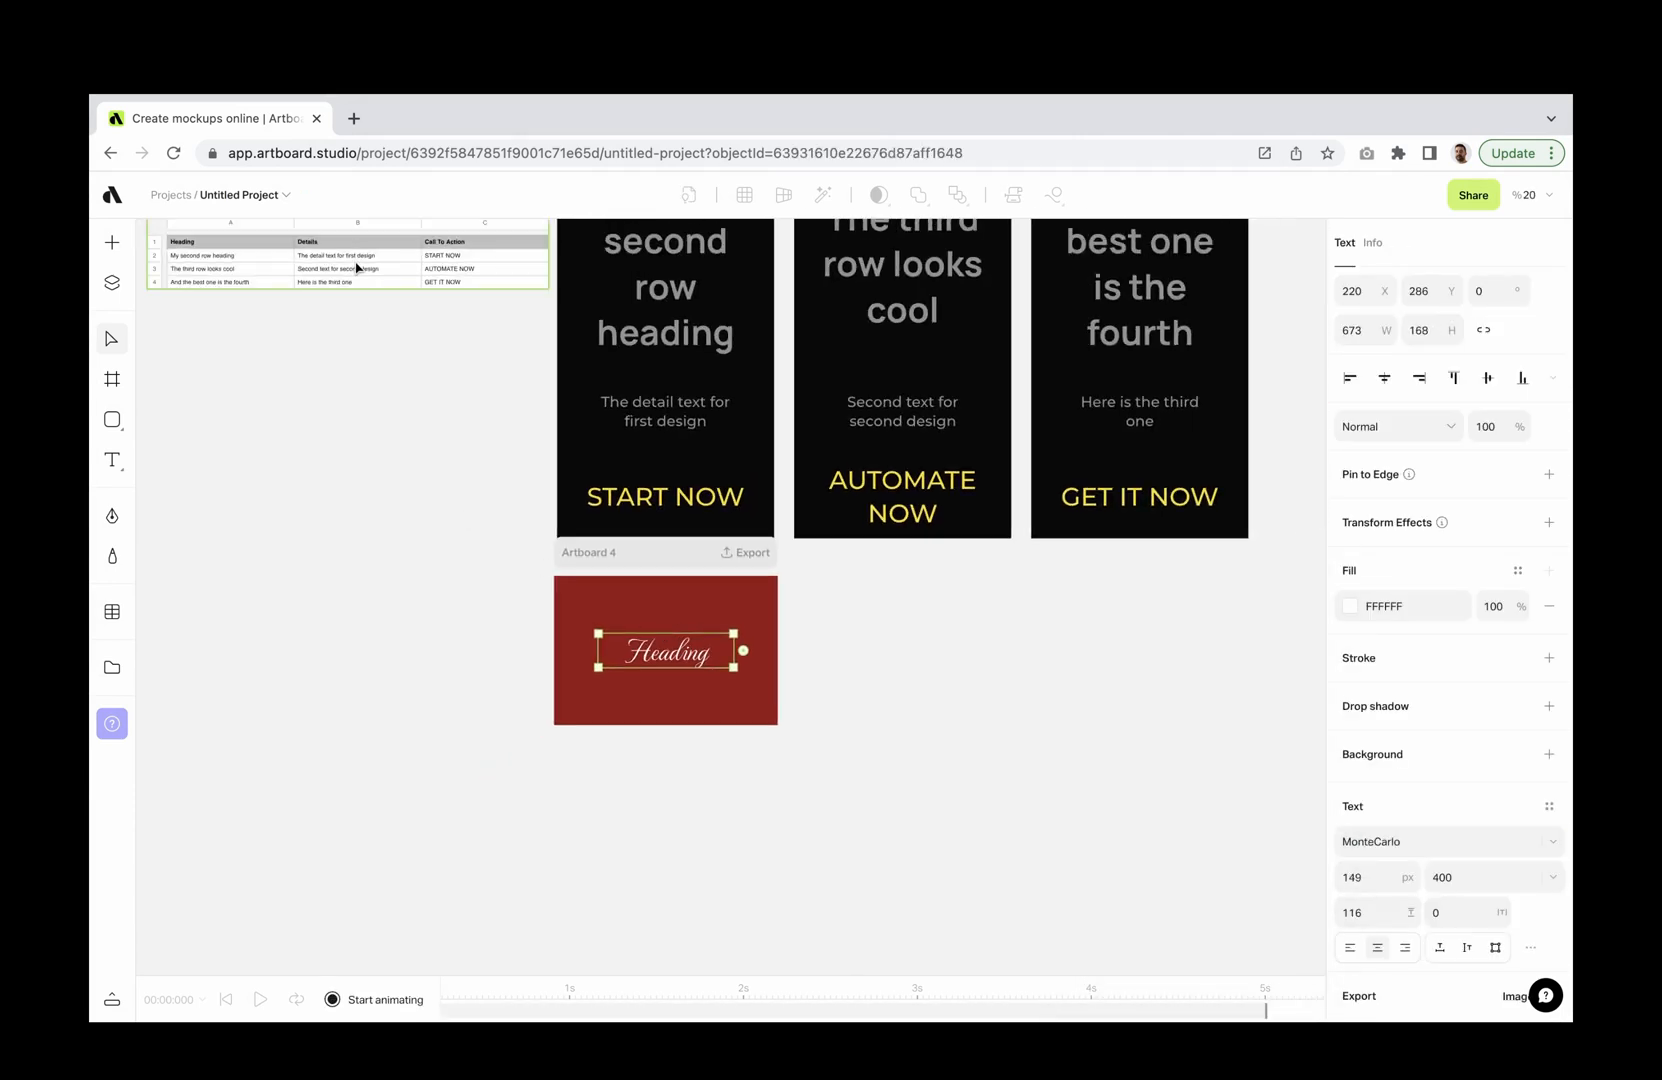
- Move the table beside Artboard 4 and link column A to its heading
left_click_drag(353, 271, 334, 675)
scroll(534, 751, "up", 3)
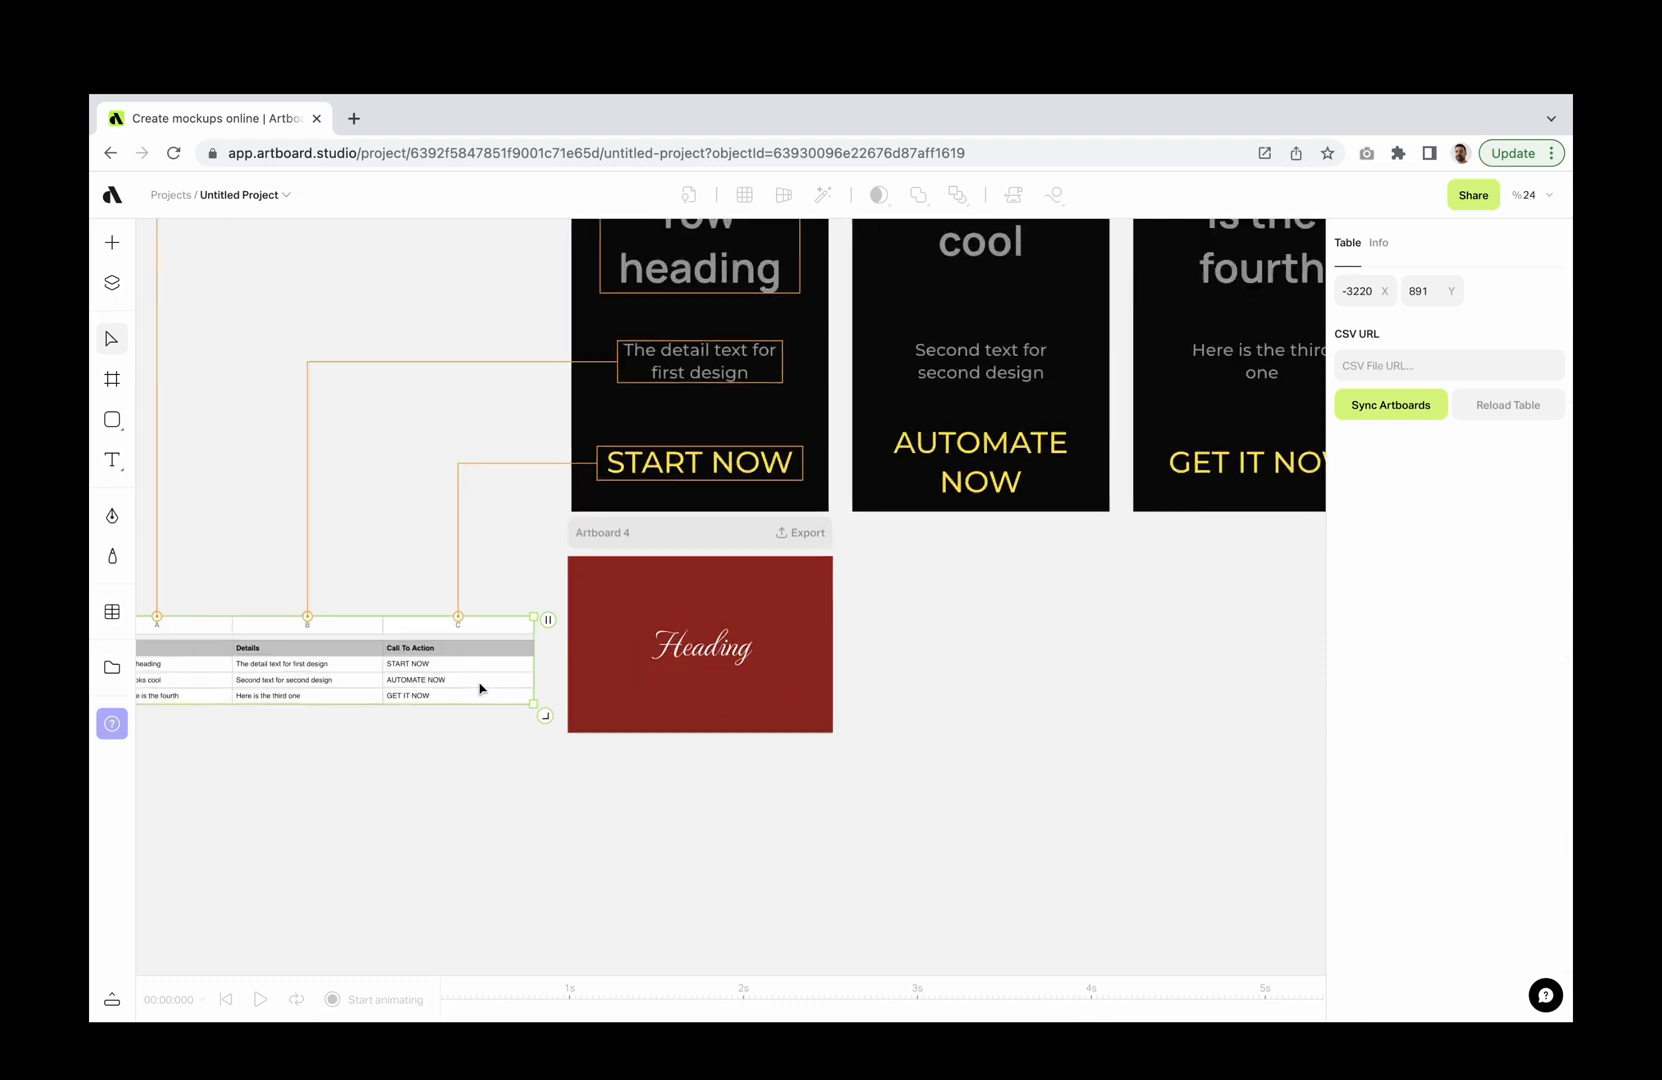
scroll(482, 687, "up", 3)
scroll(502, 687, "left", 2)
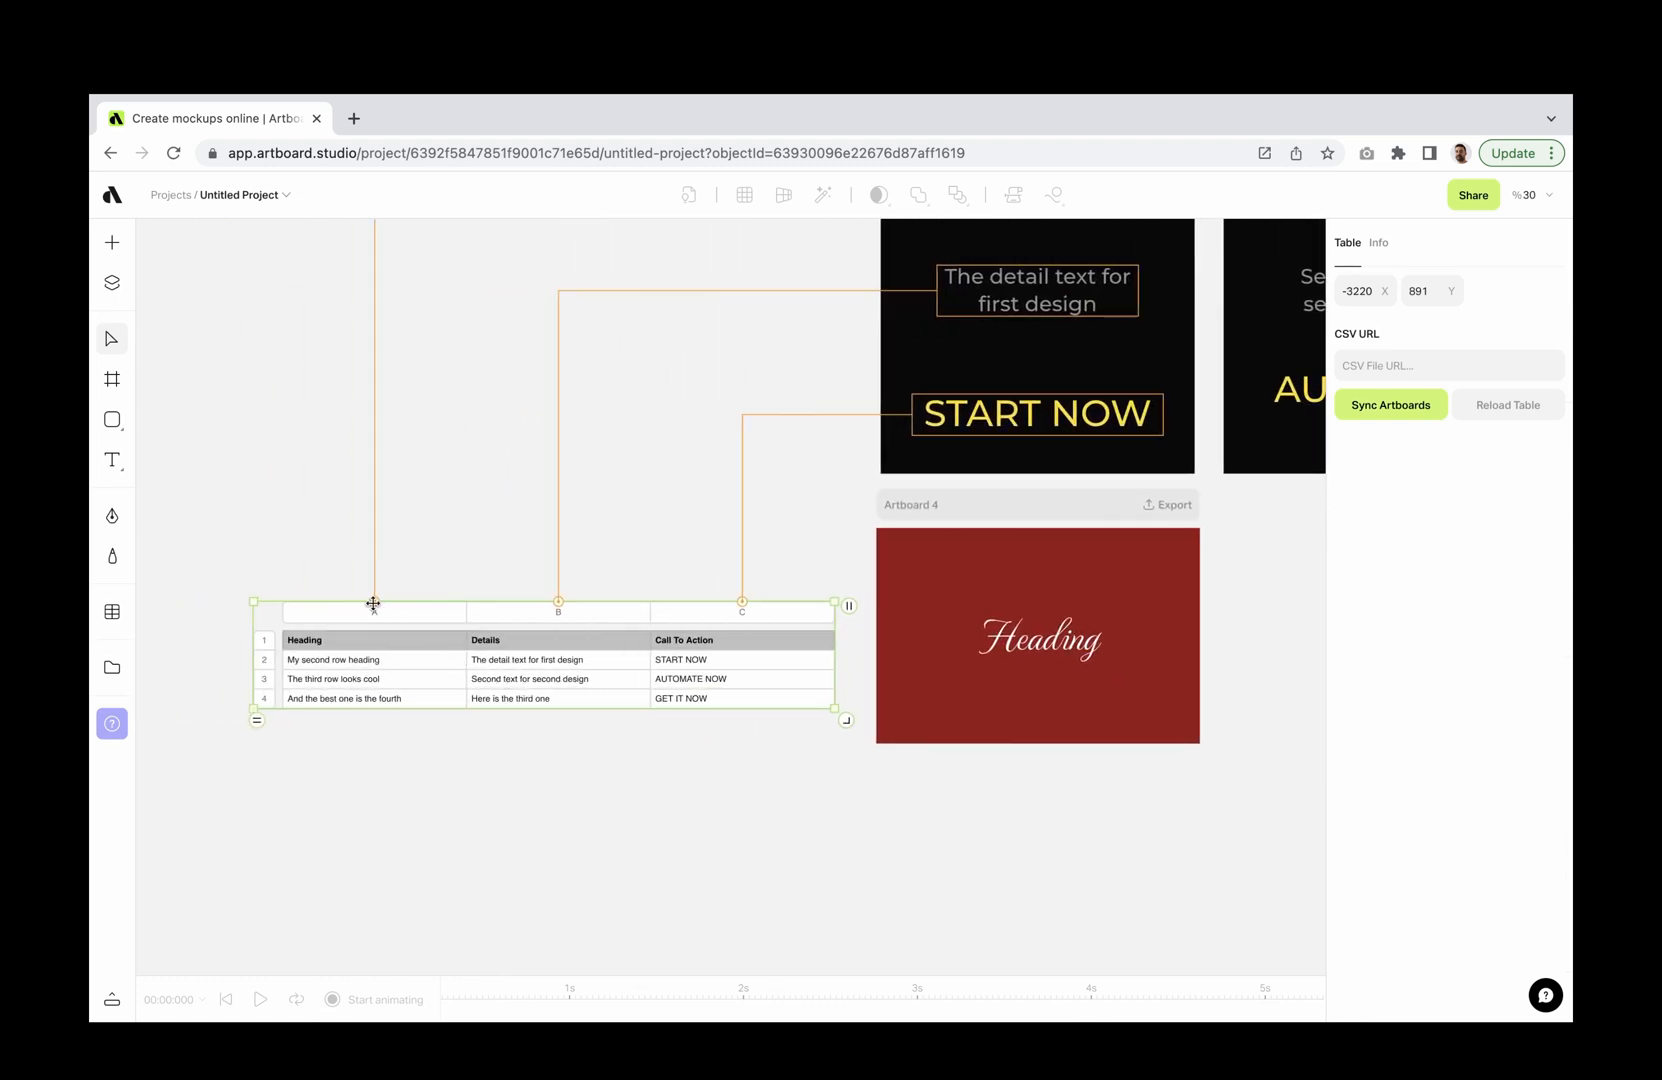
left_click_drag(372, 604, 1004, 636)
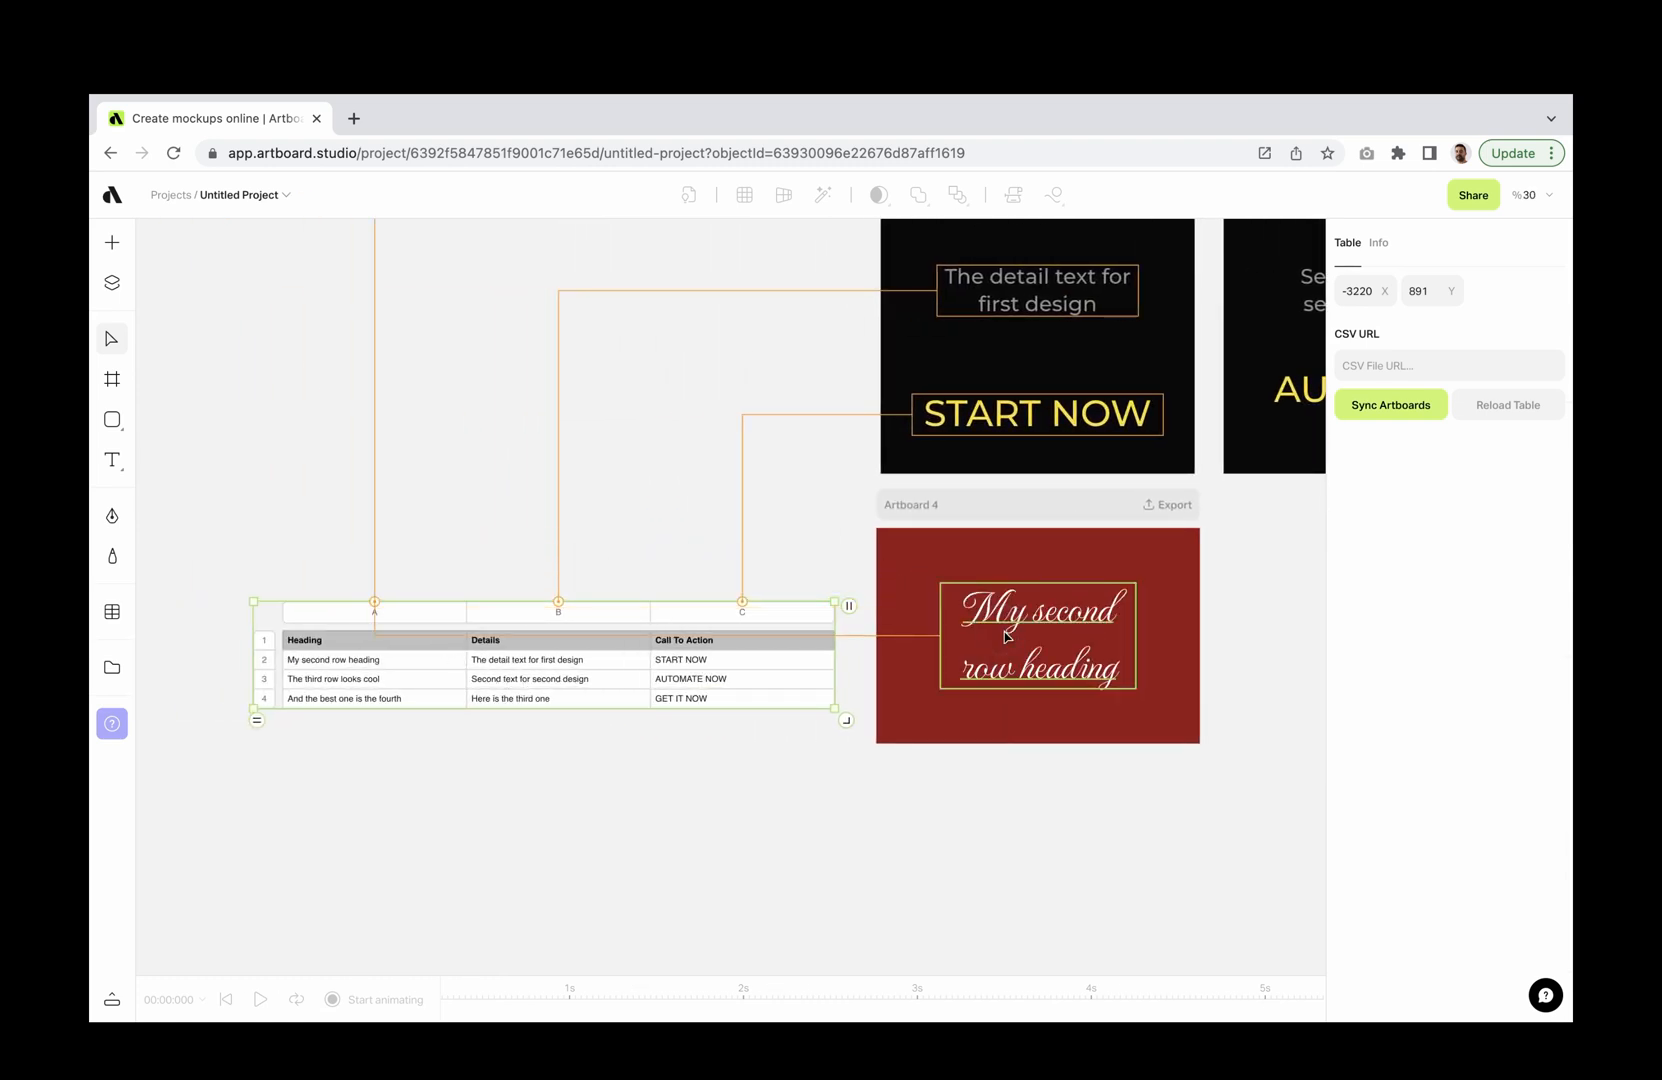
- Sync artboards to create red script-heading versions for every row, then reposition the table
left_click(964, 510)
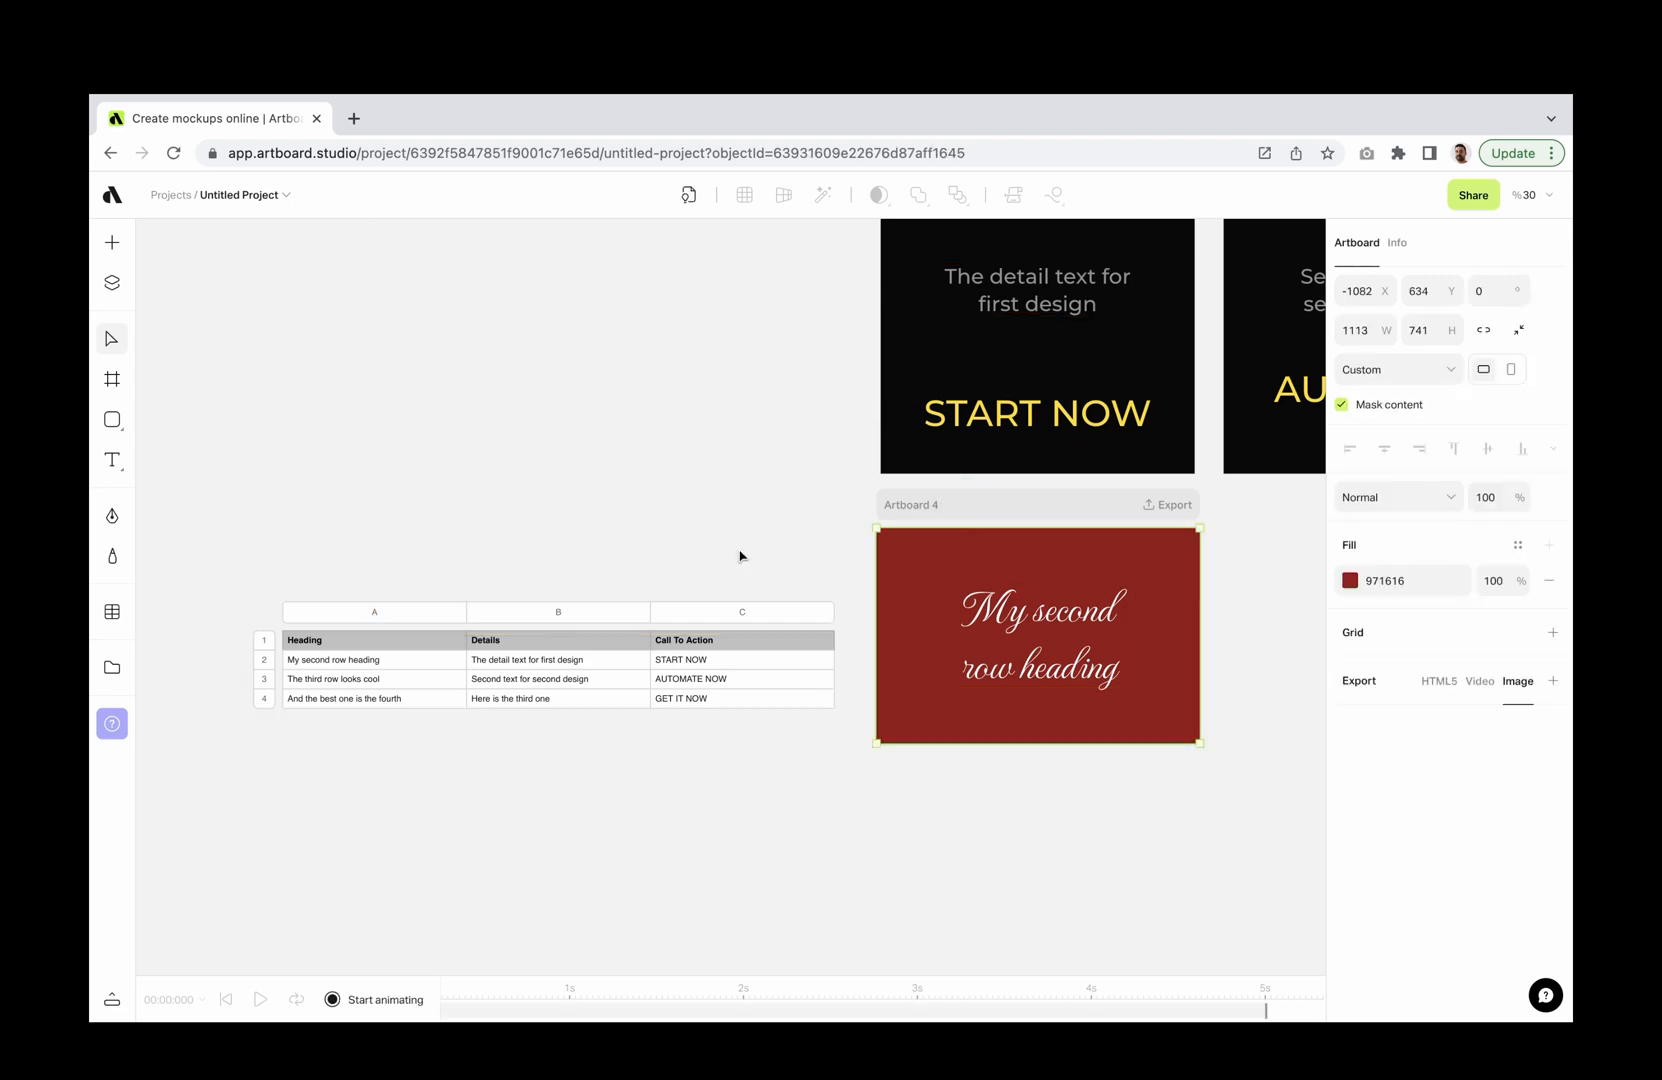
left_click(587, 654)
scroll(586, 641, "down", 3)
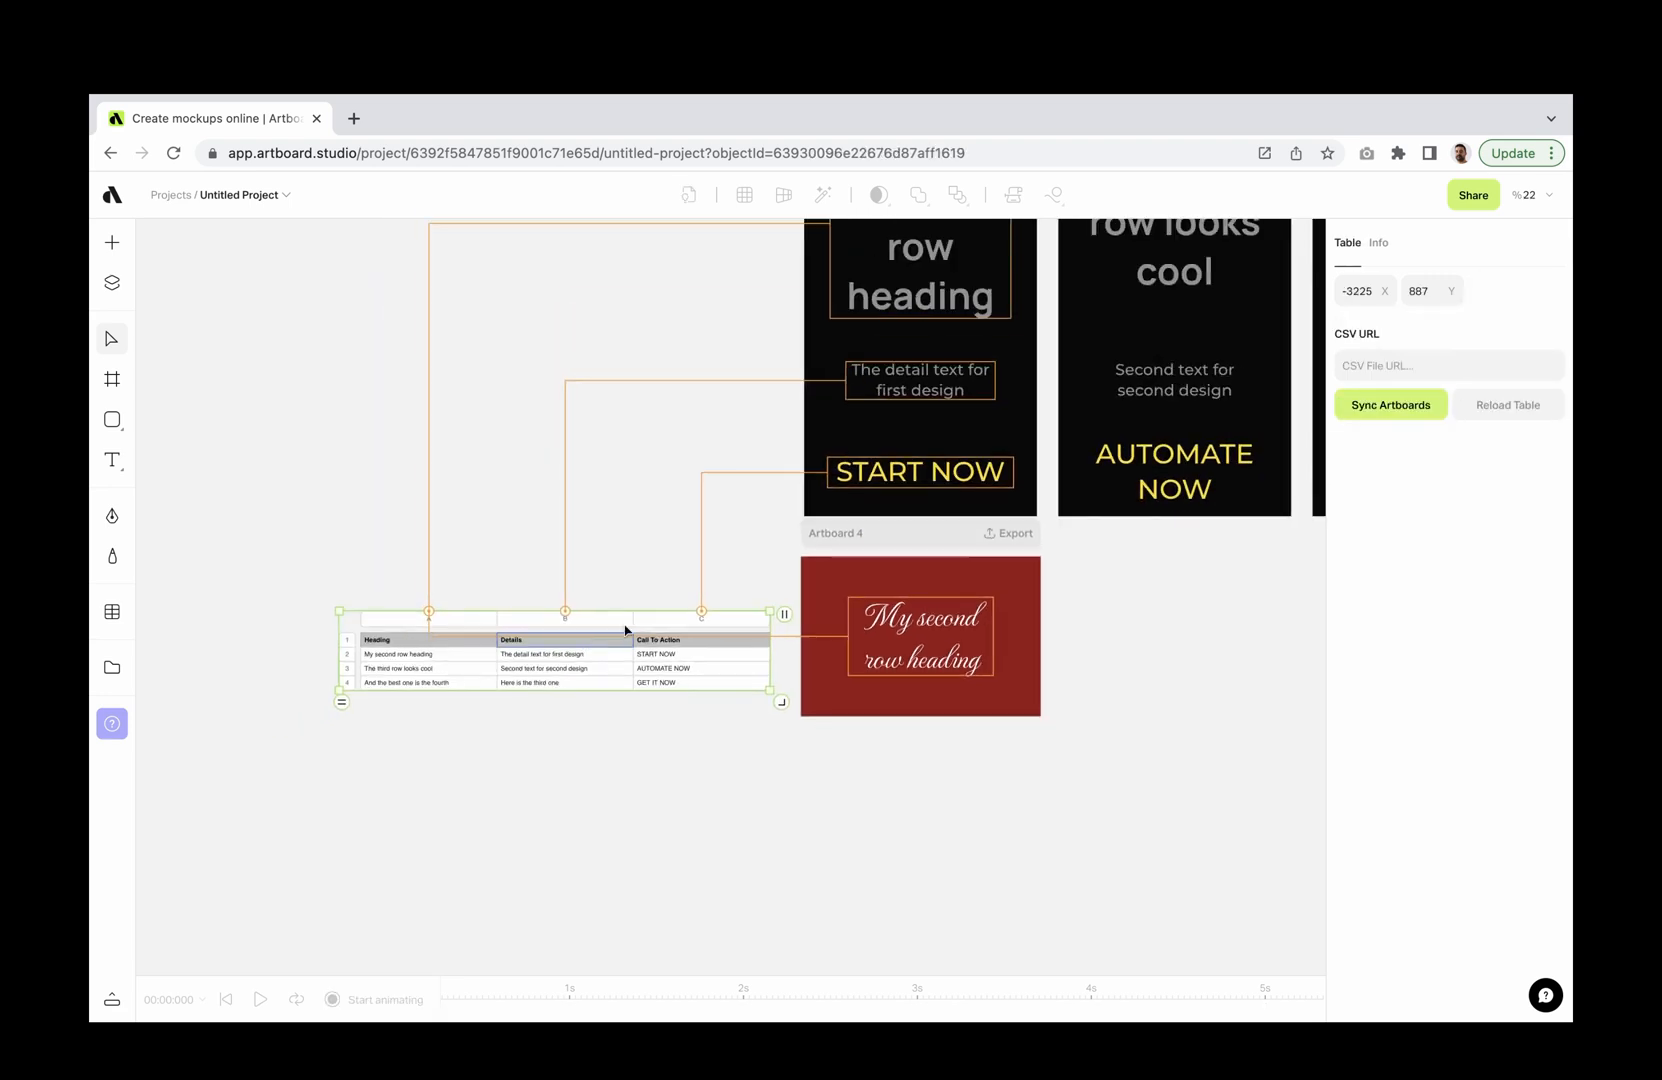
left_click(1366, 403)
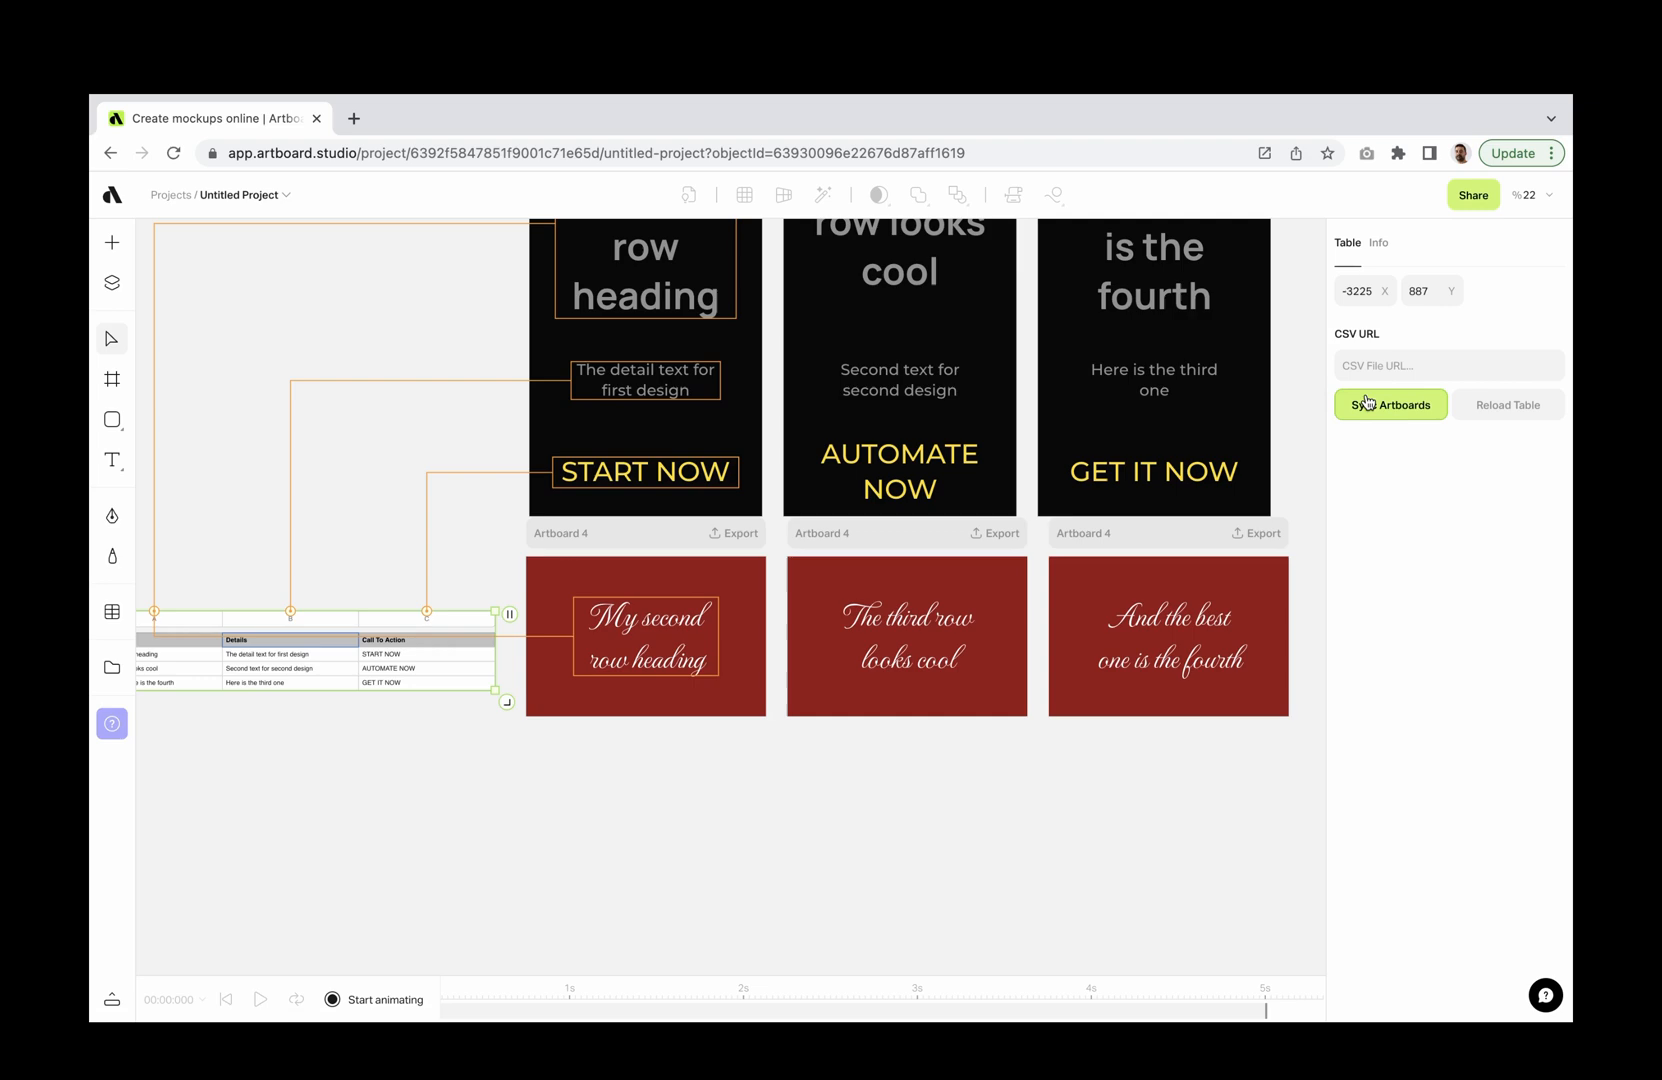
scroll(967, 678, "up", 5)
scroll(967, 678, "up", 2)
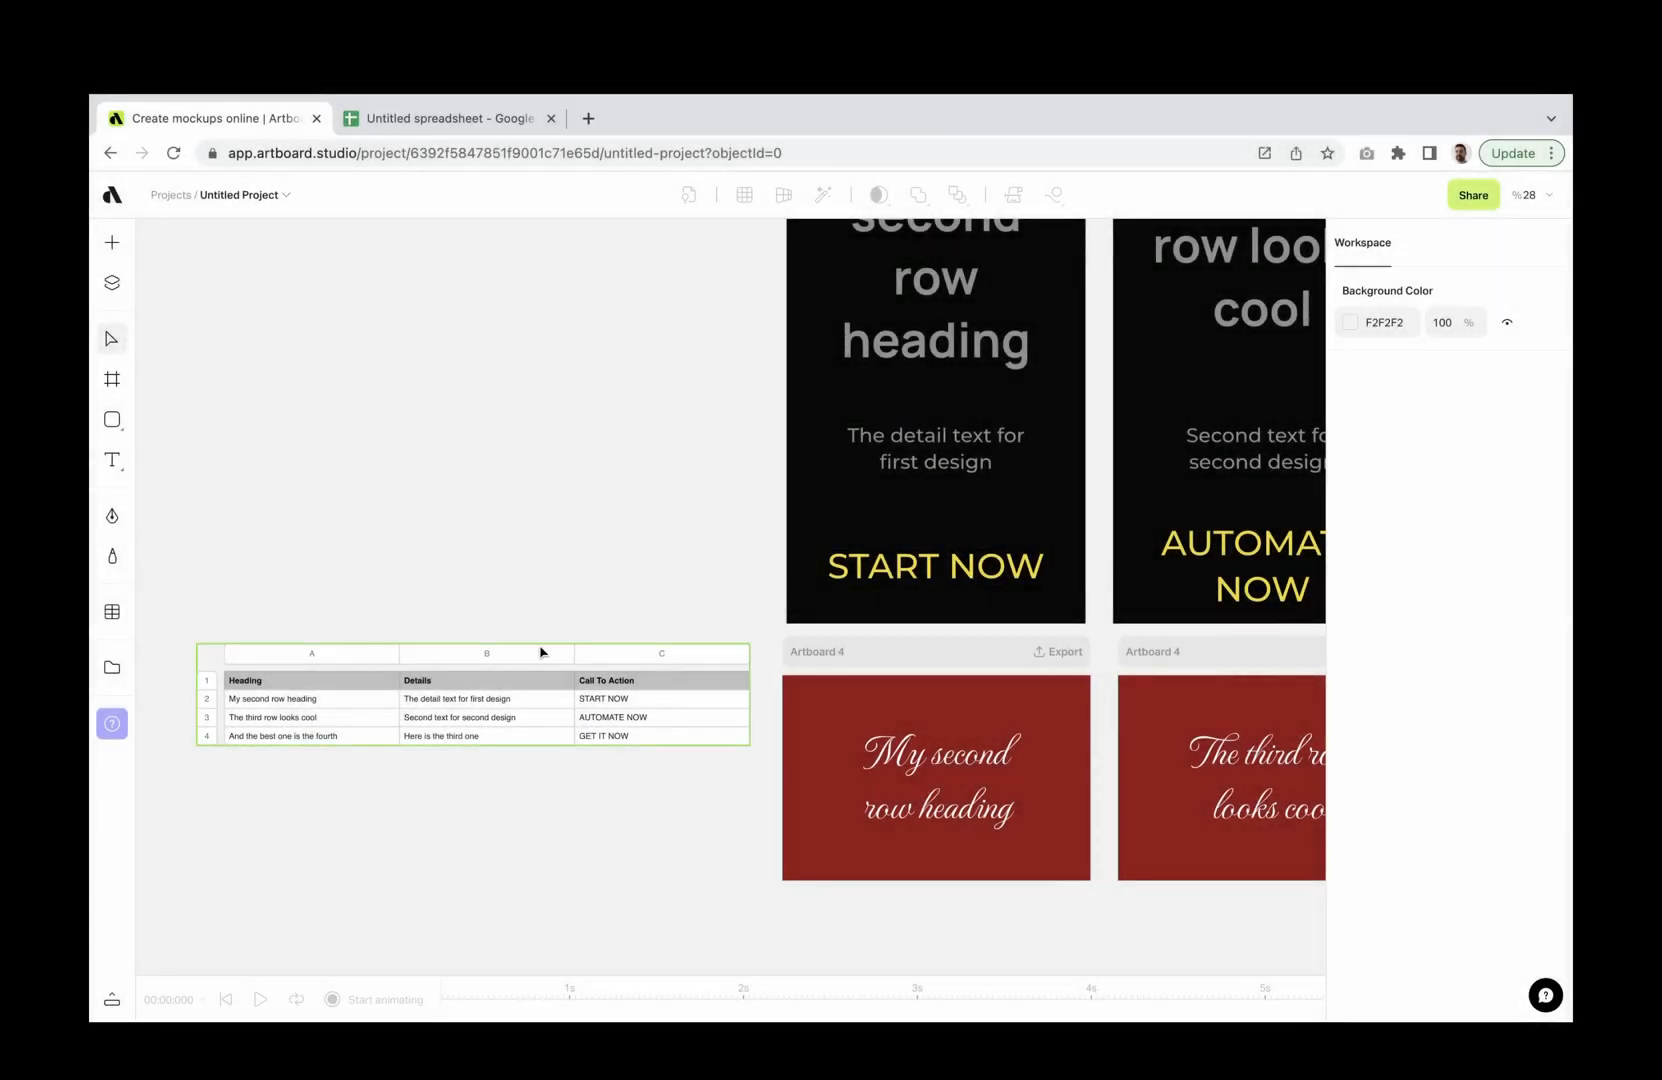
left_click(550, 686)
left_click_drag(550, 685, 523, 662)
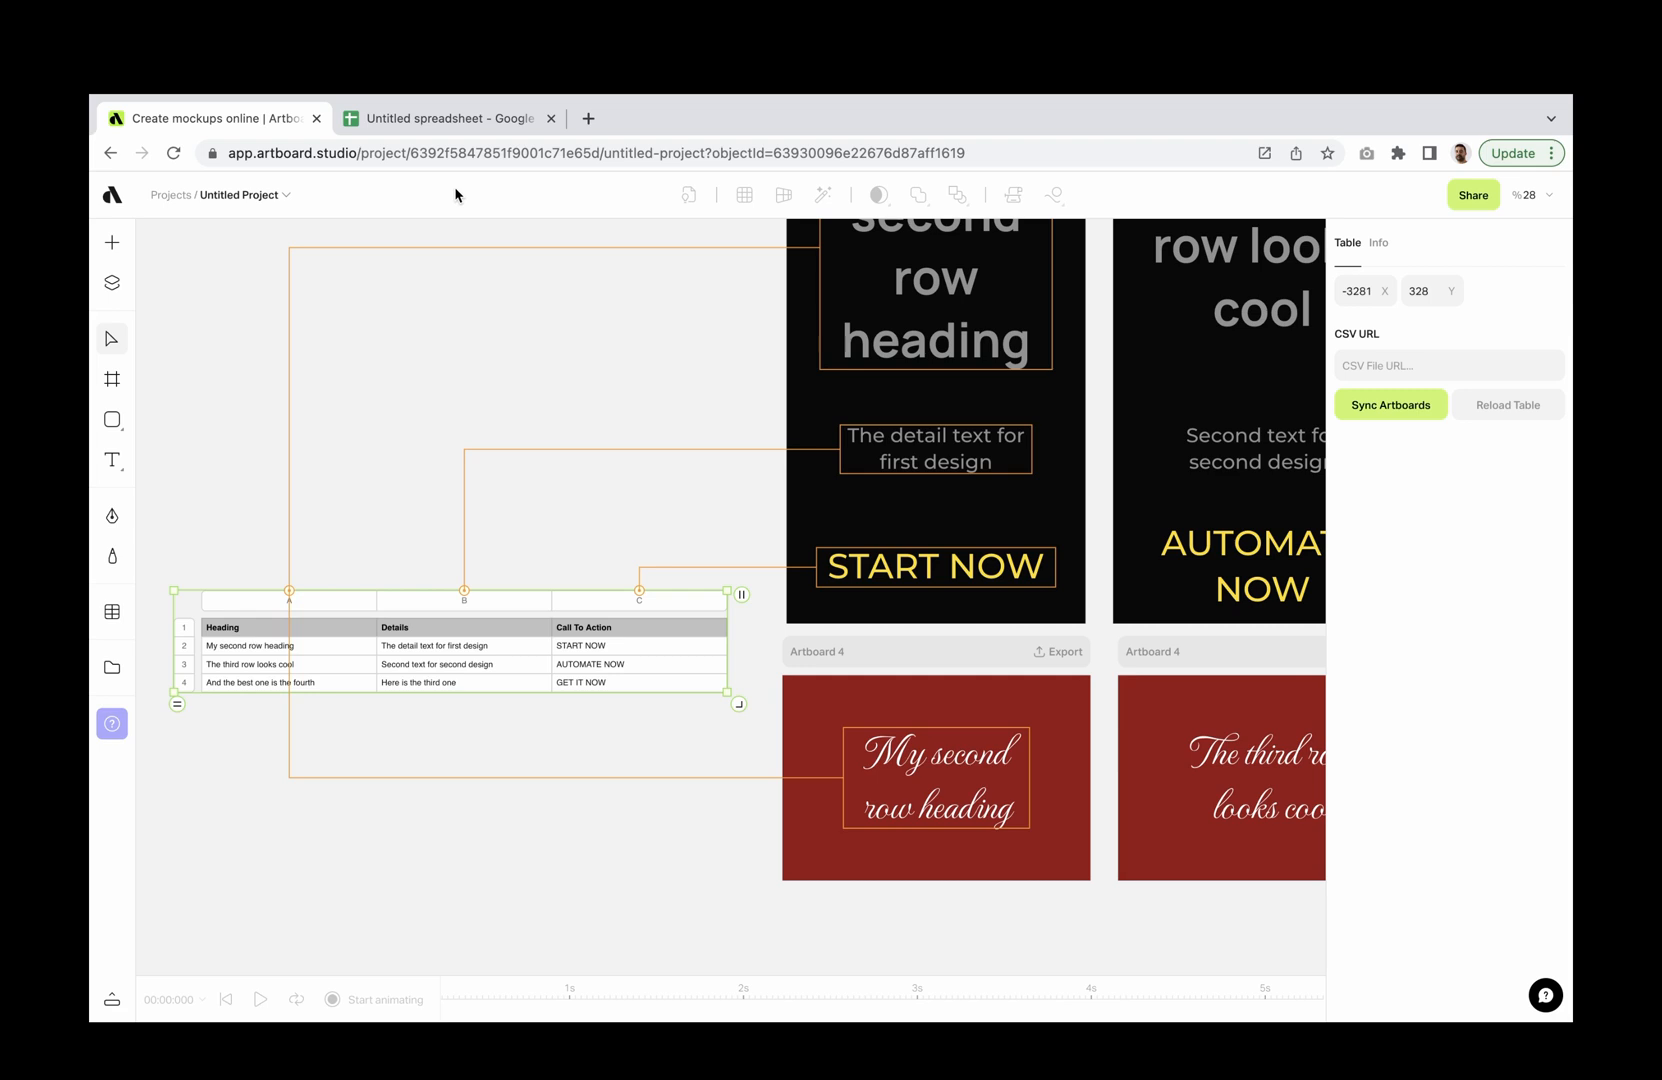
- Switch to the Google Sheets data and reach Publish to web through File > Share
left_click(448, 118)
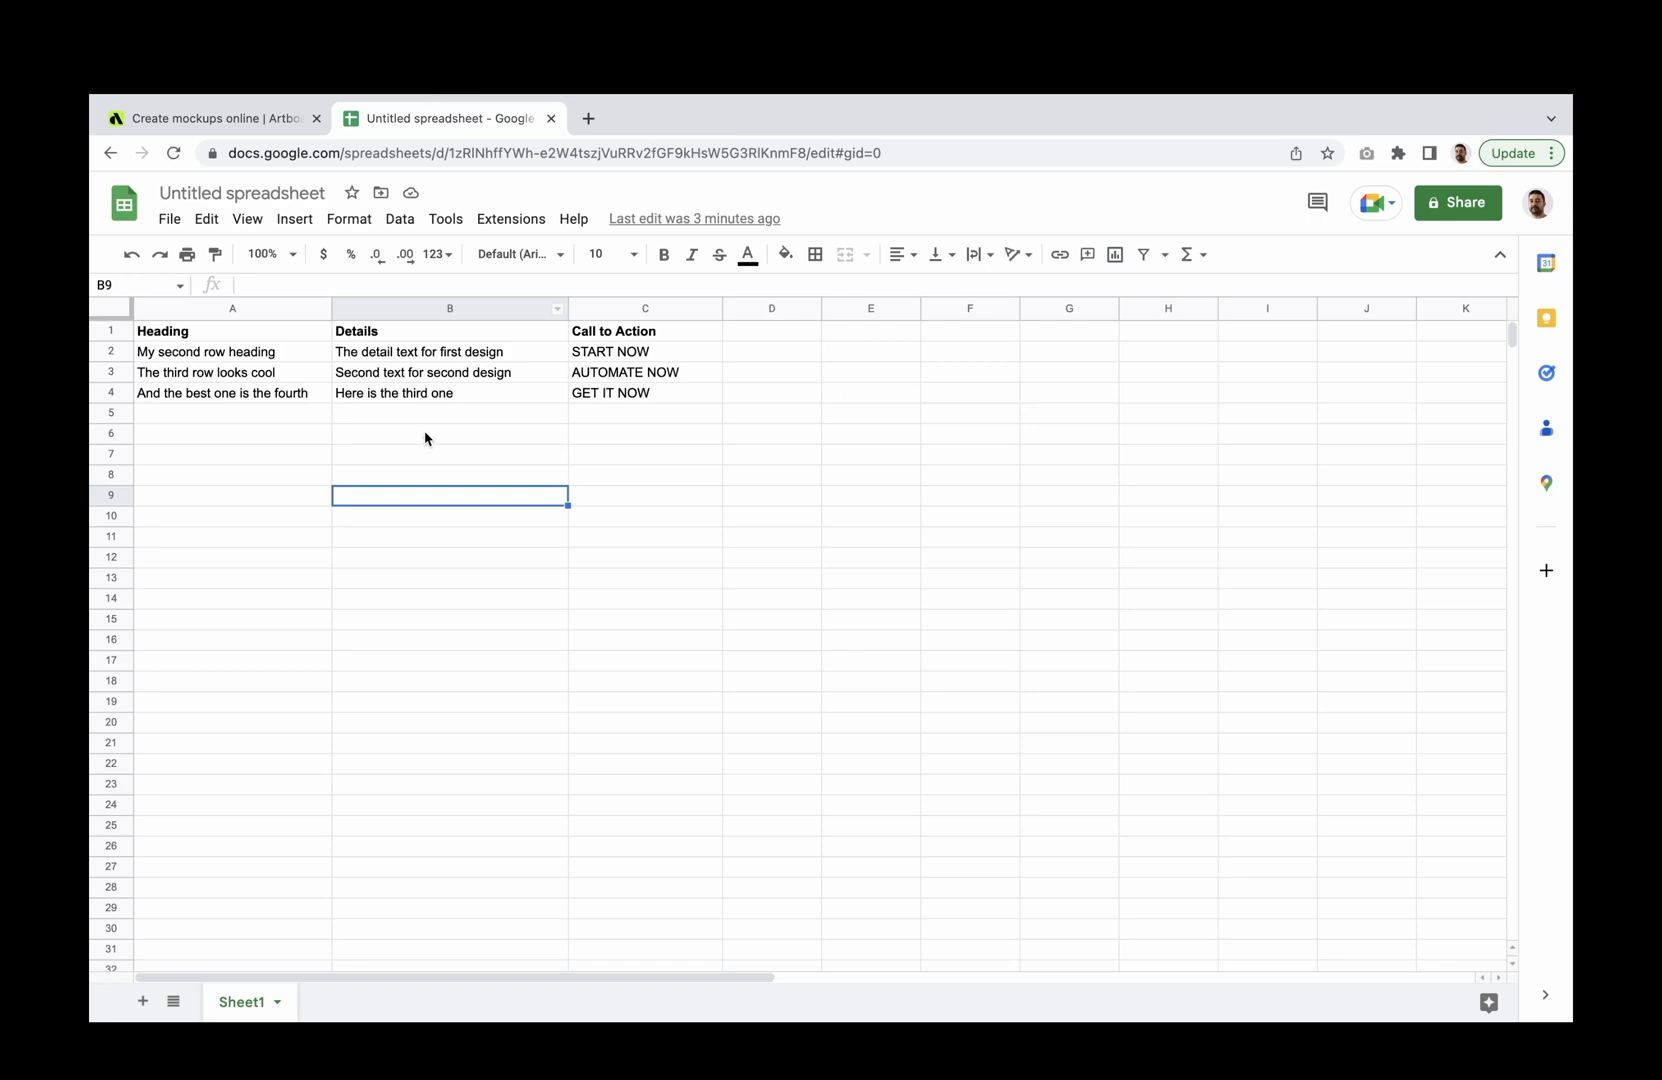
left_click(412, 476)
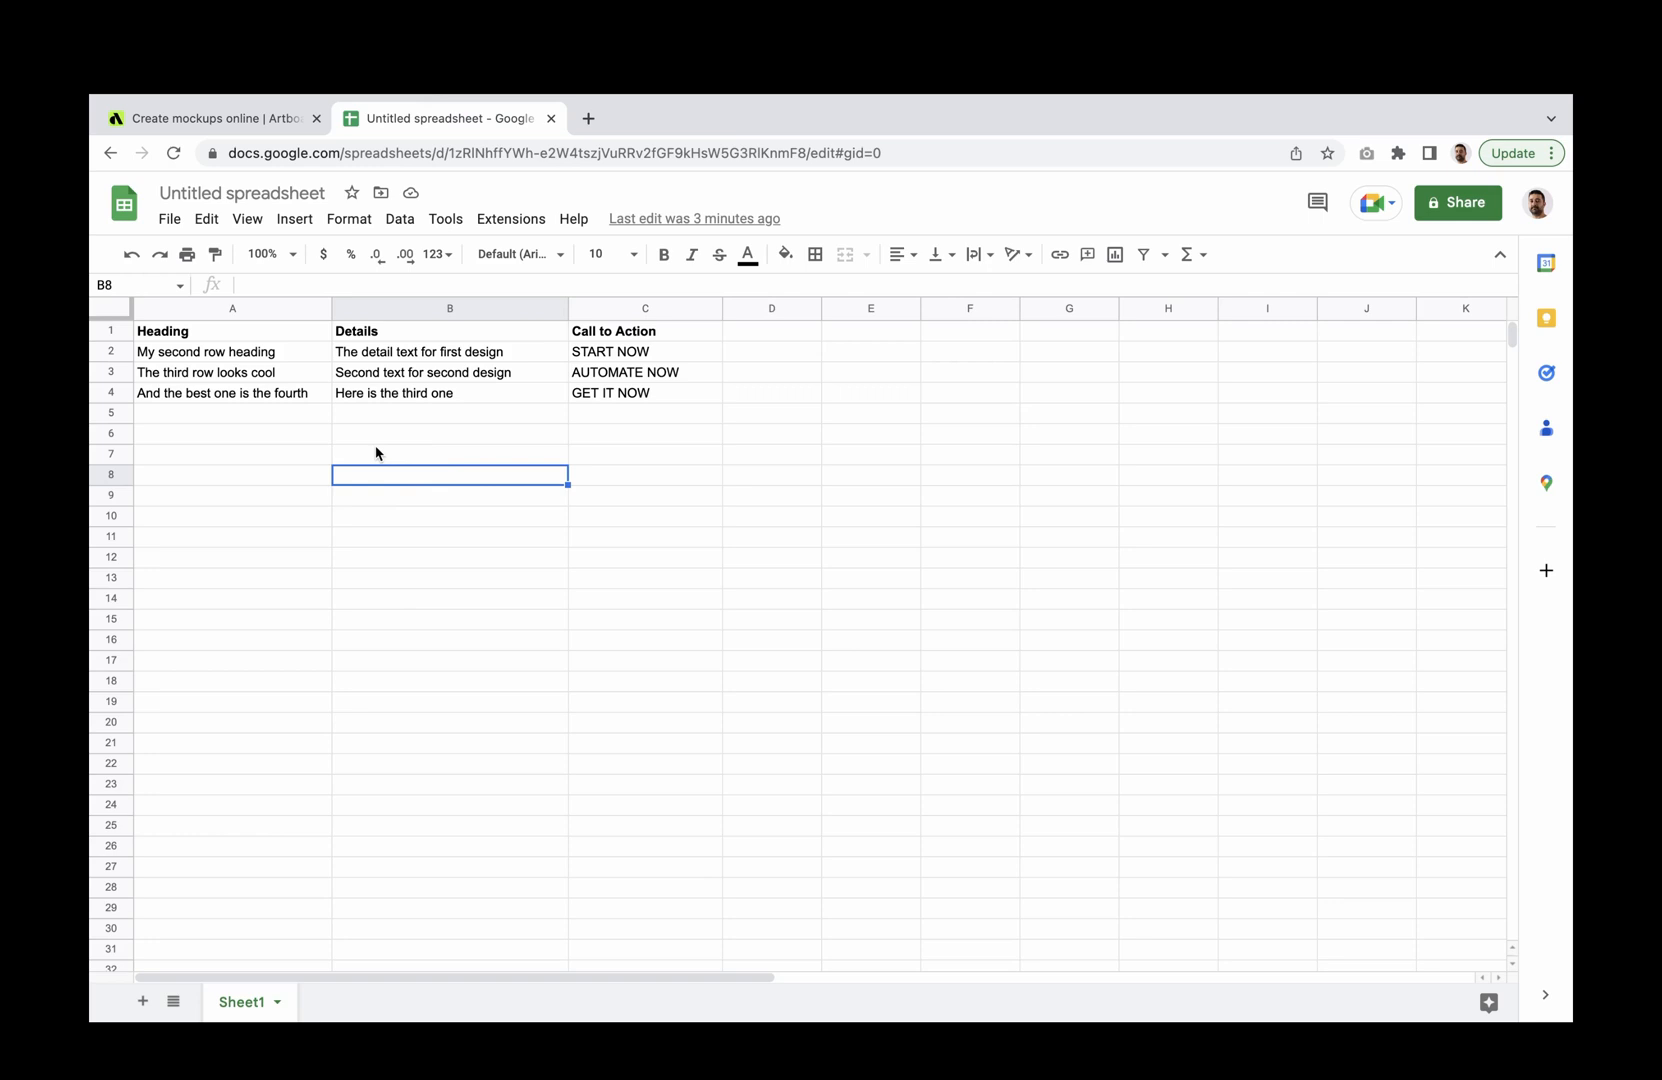
left_click(168, 221)
mouse_move(207, 397)
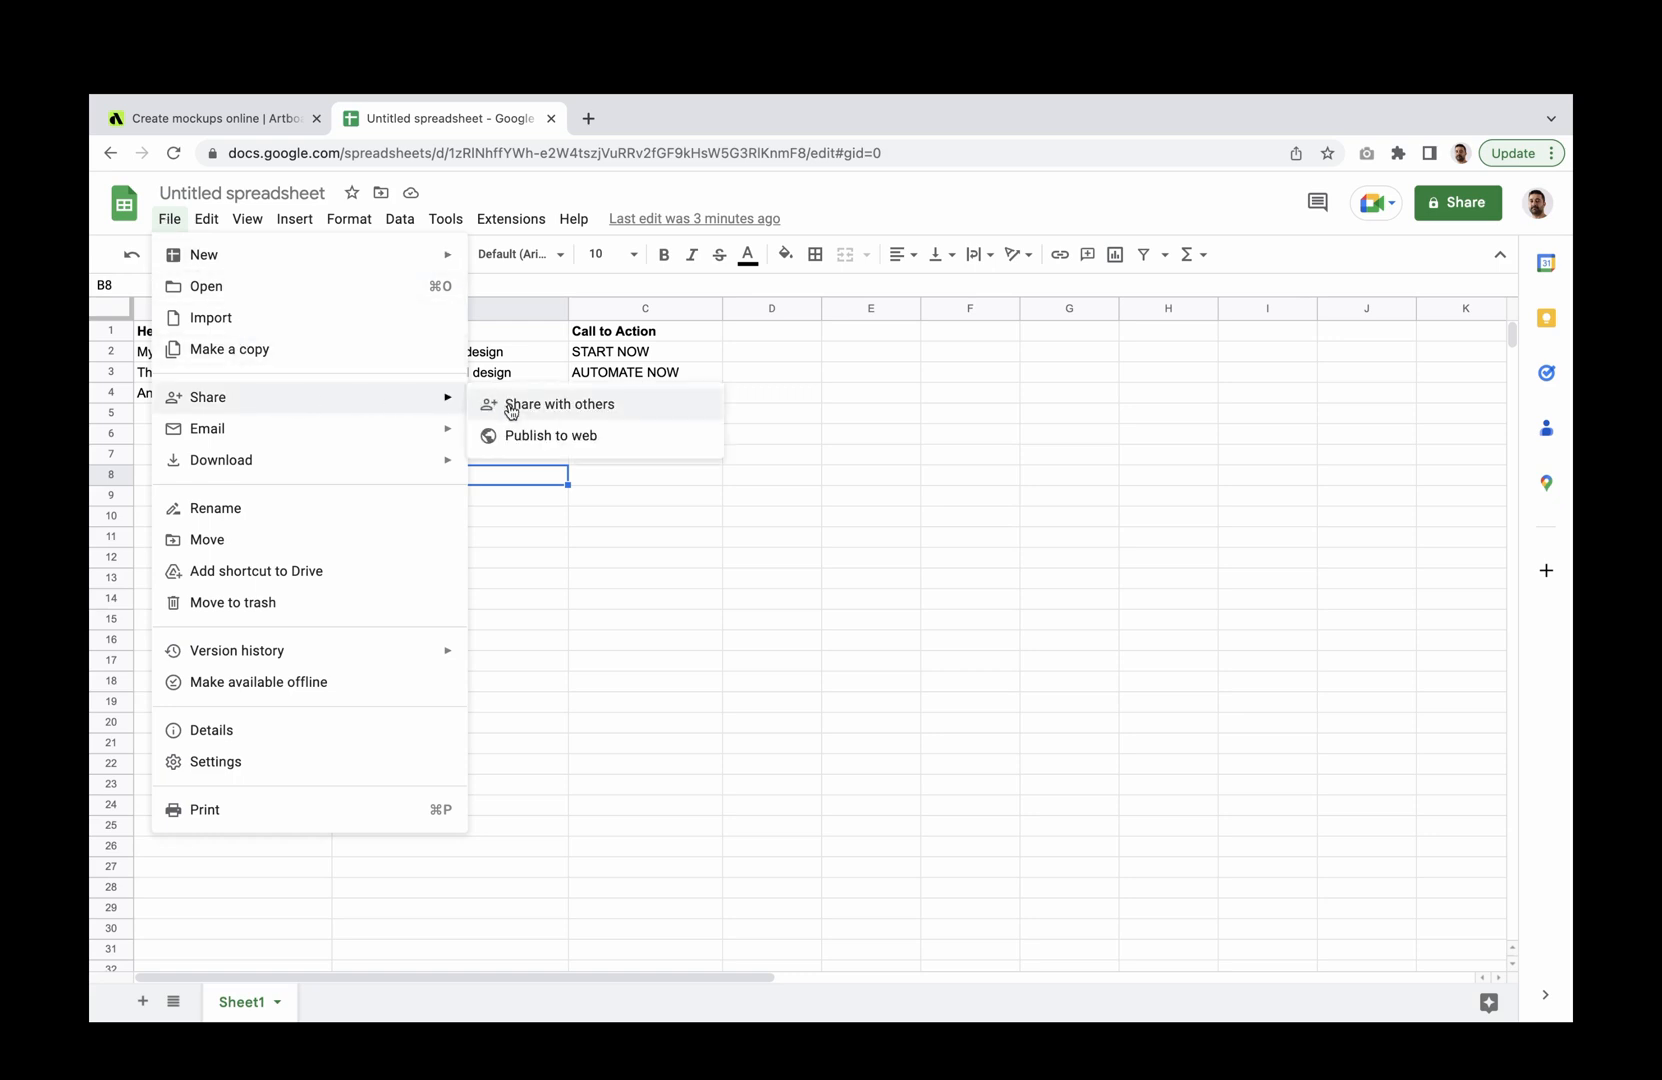
left_click(589, 443)
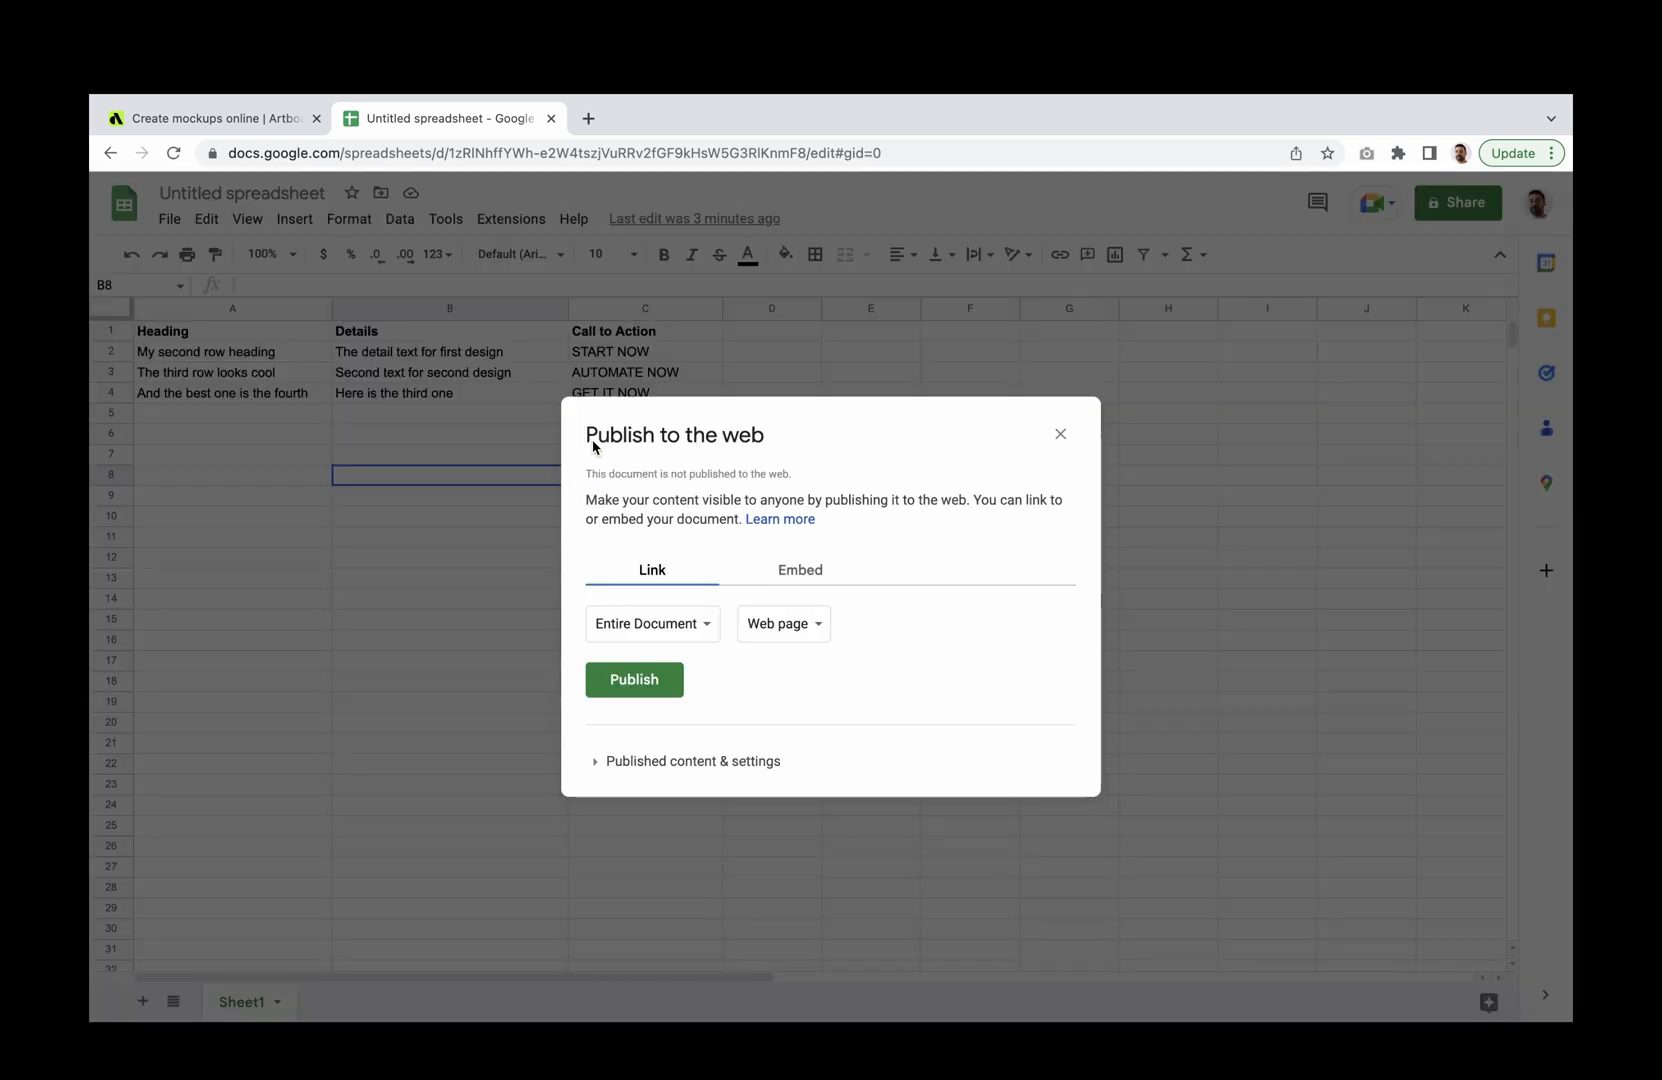
- Publish the whole spreadsheet as comma-separated values and confirm to get its link
left_click(783, 627)
left_click(807, 659)
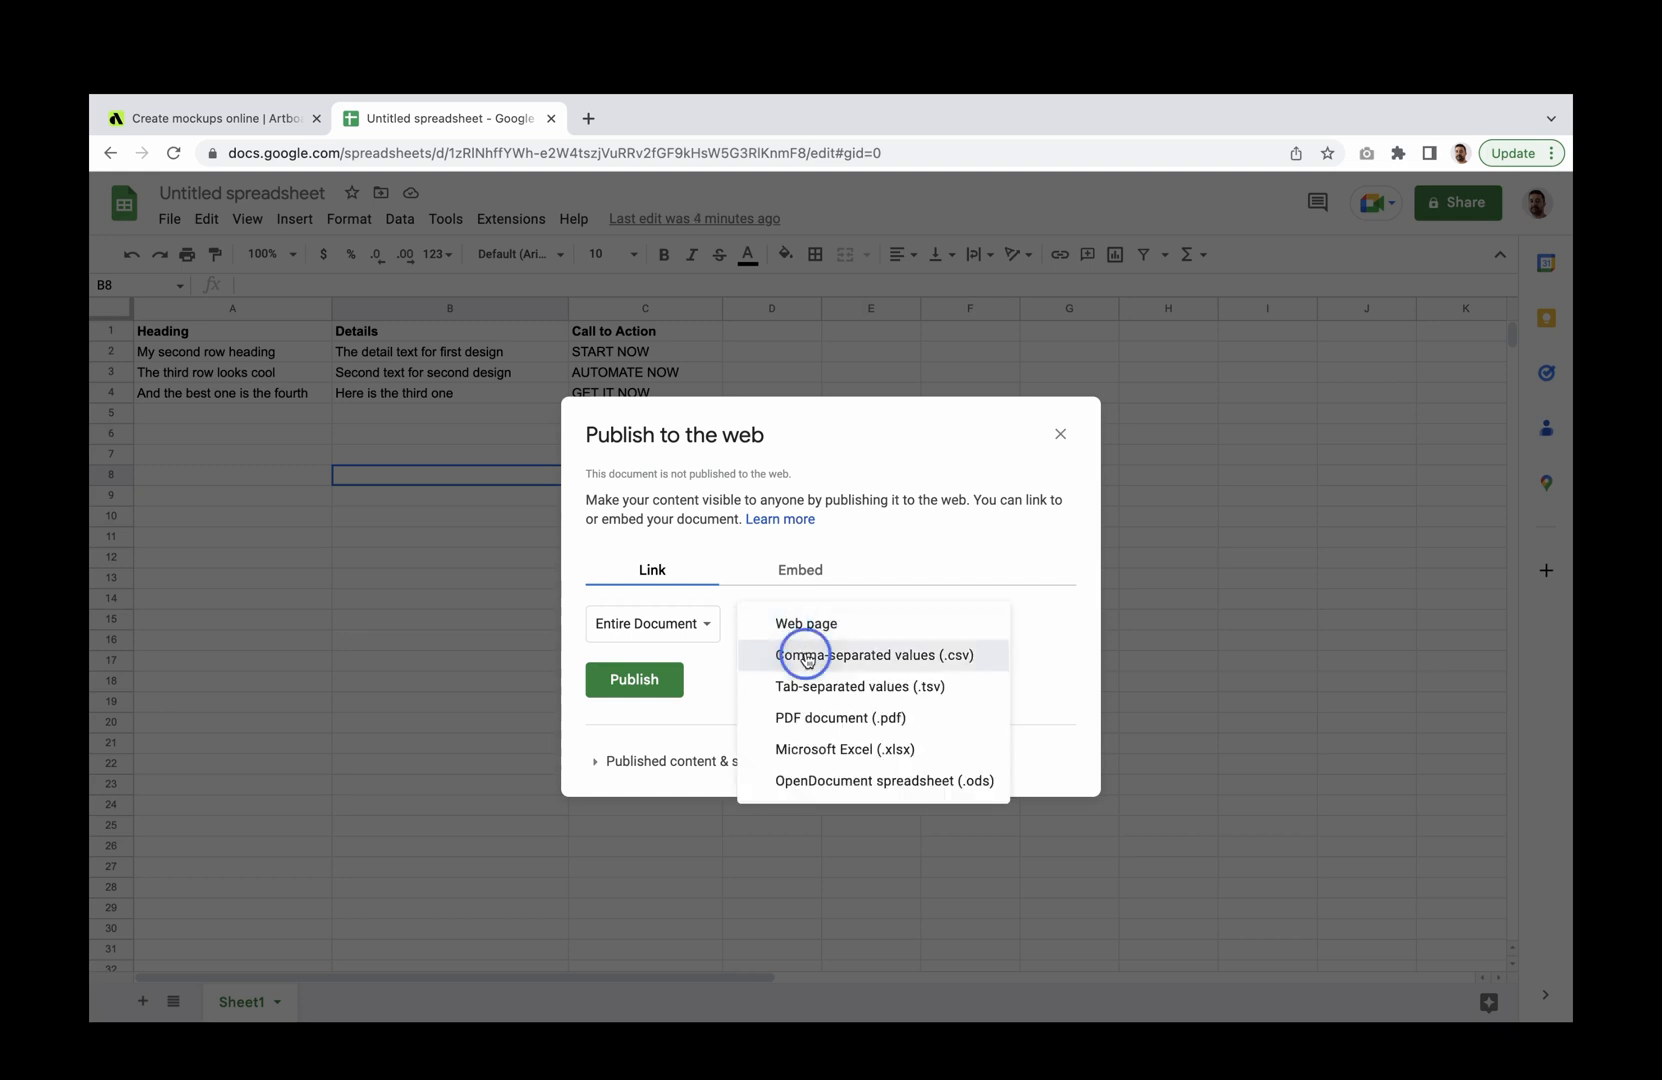
left_click(662, 679)
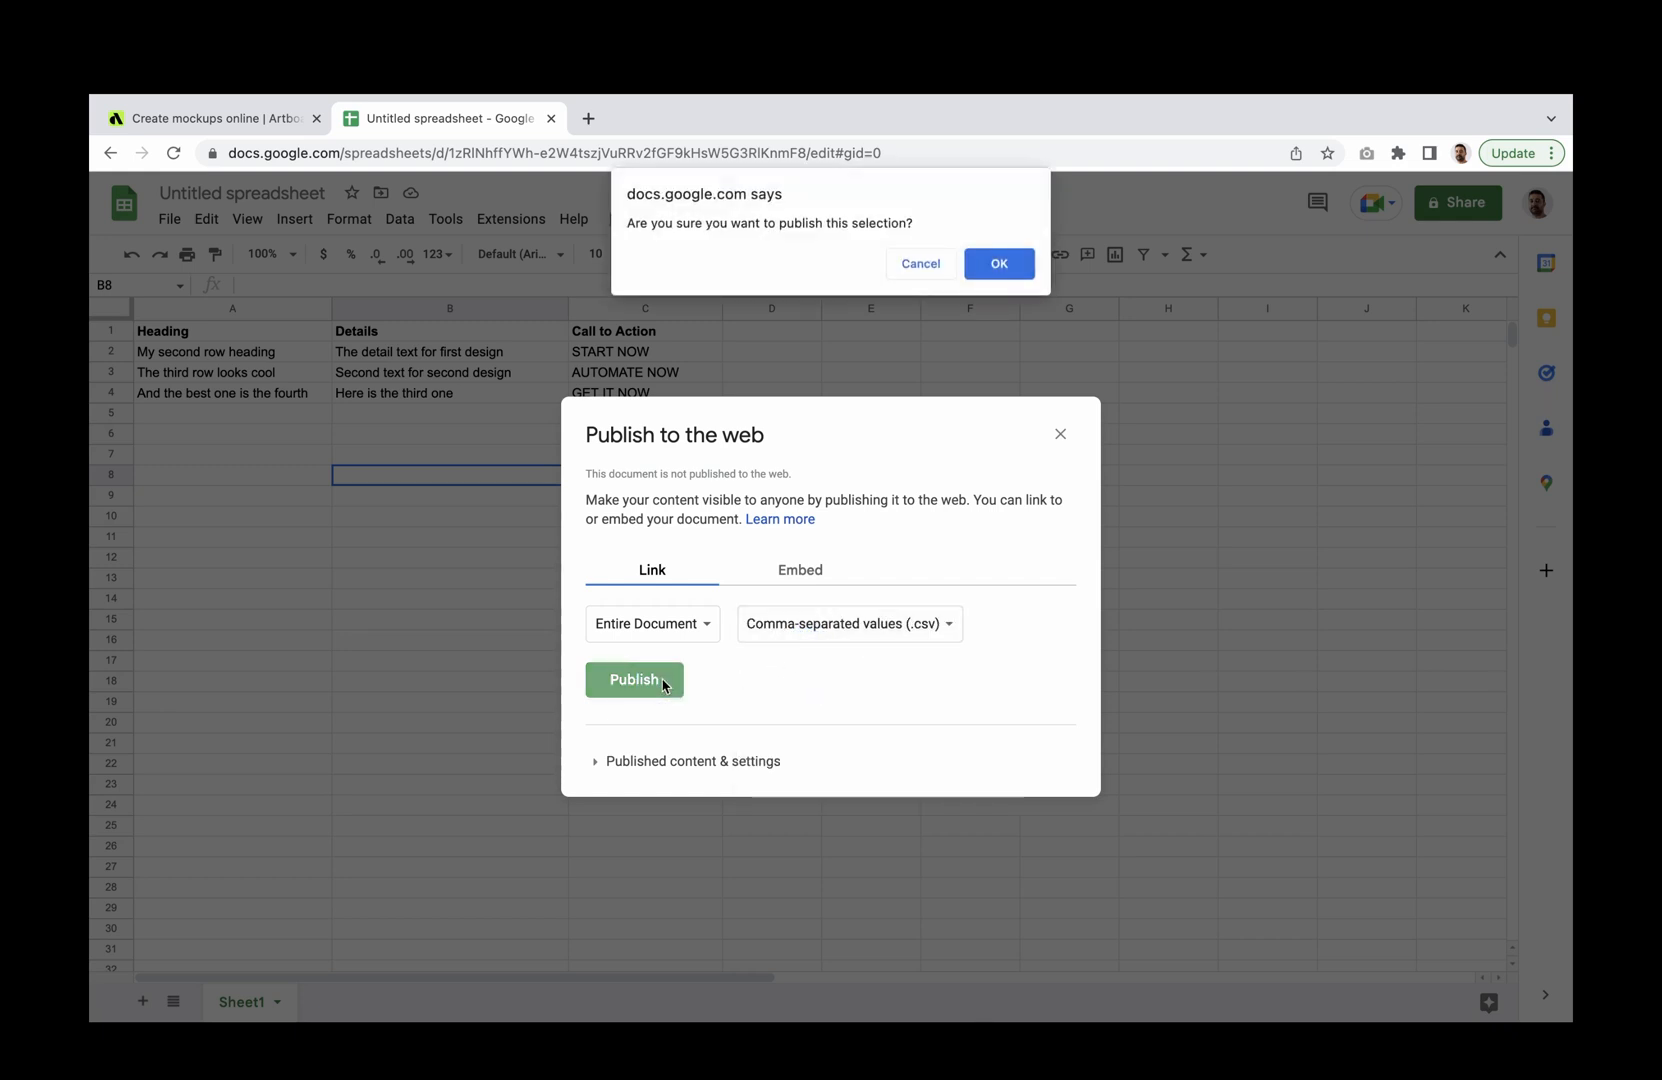
left_click(996, 264)
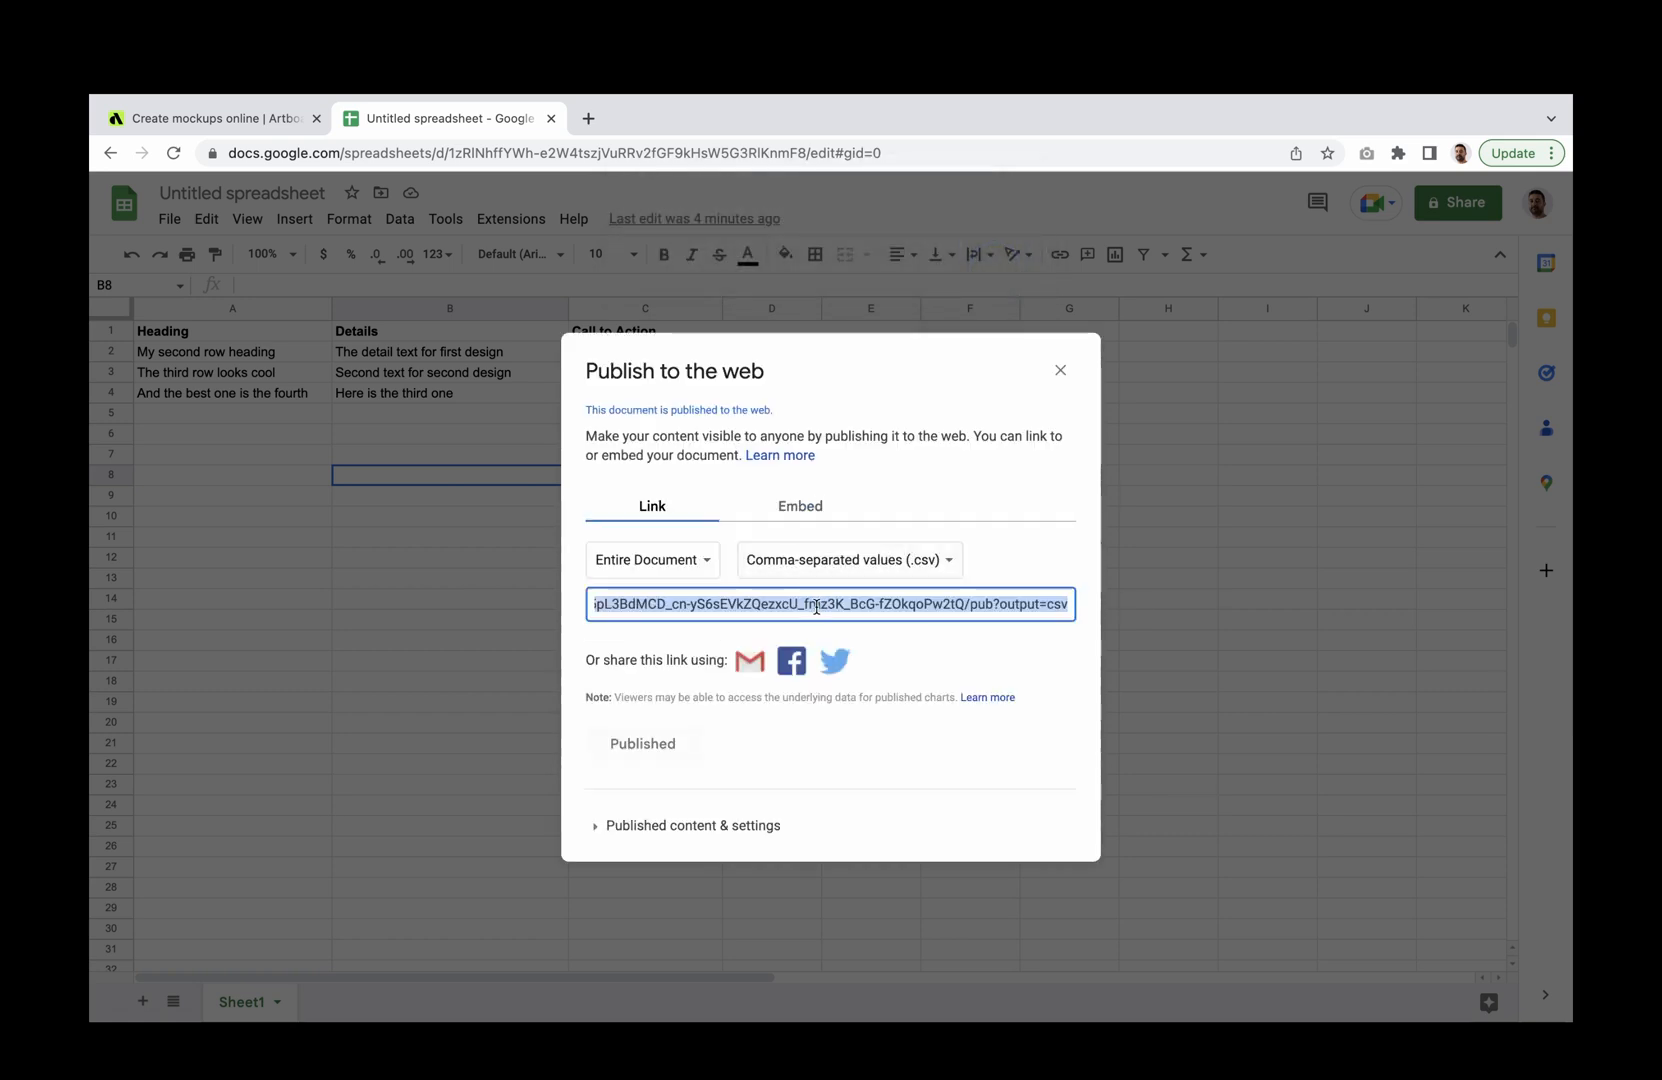
- Return to the Artboard Studio project and select the table linked to the published CSV
left_click(246, 129)
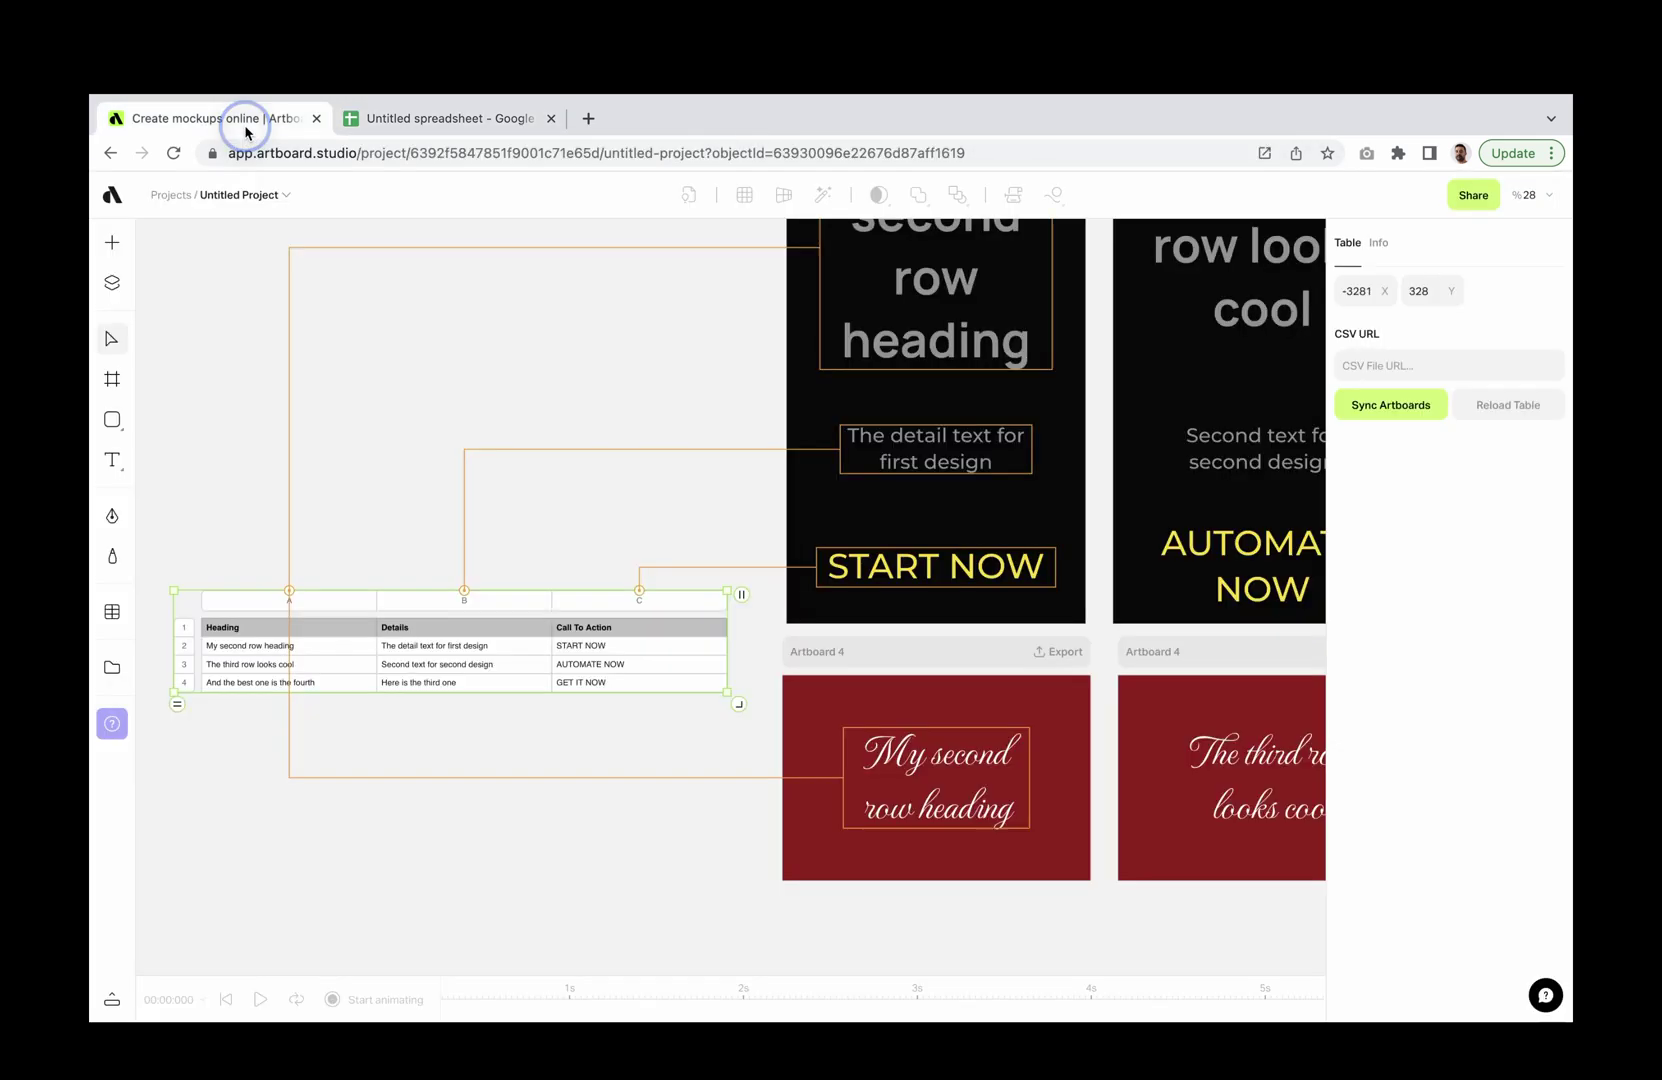
left_click(557, 467)
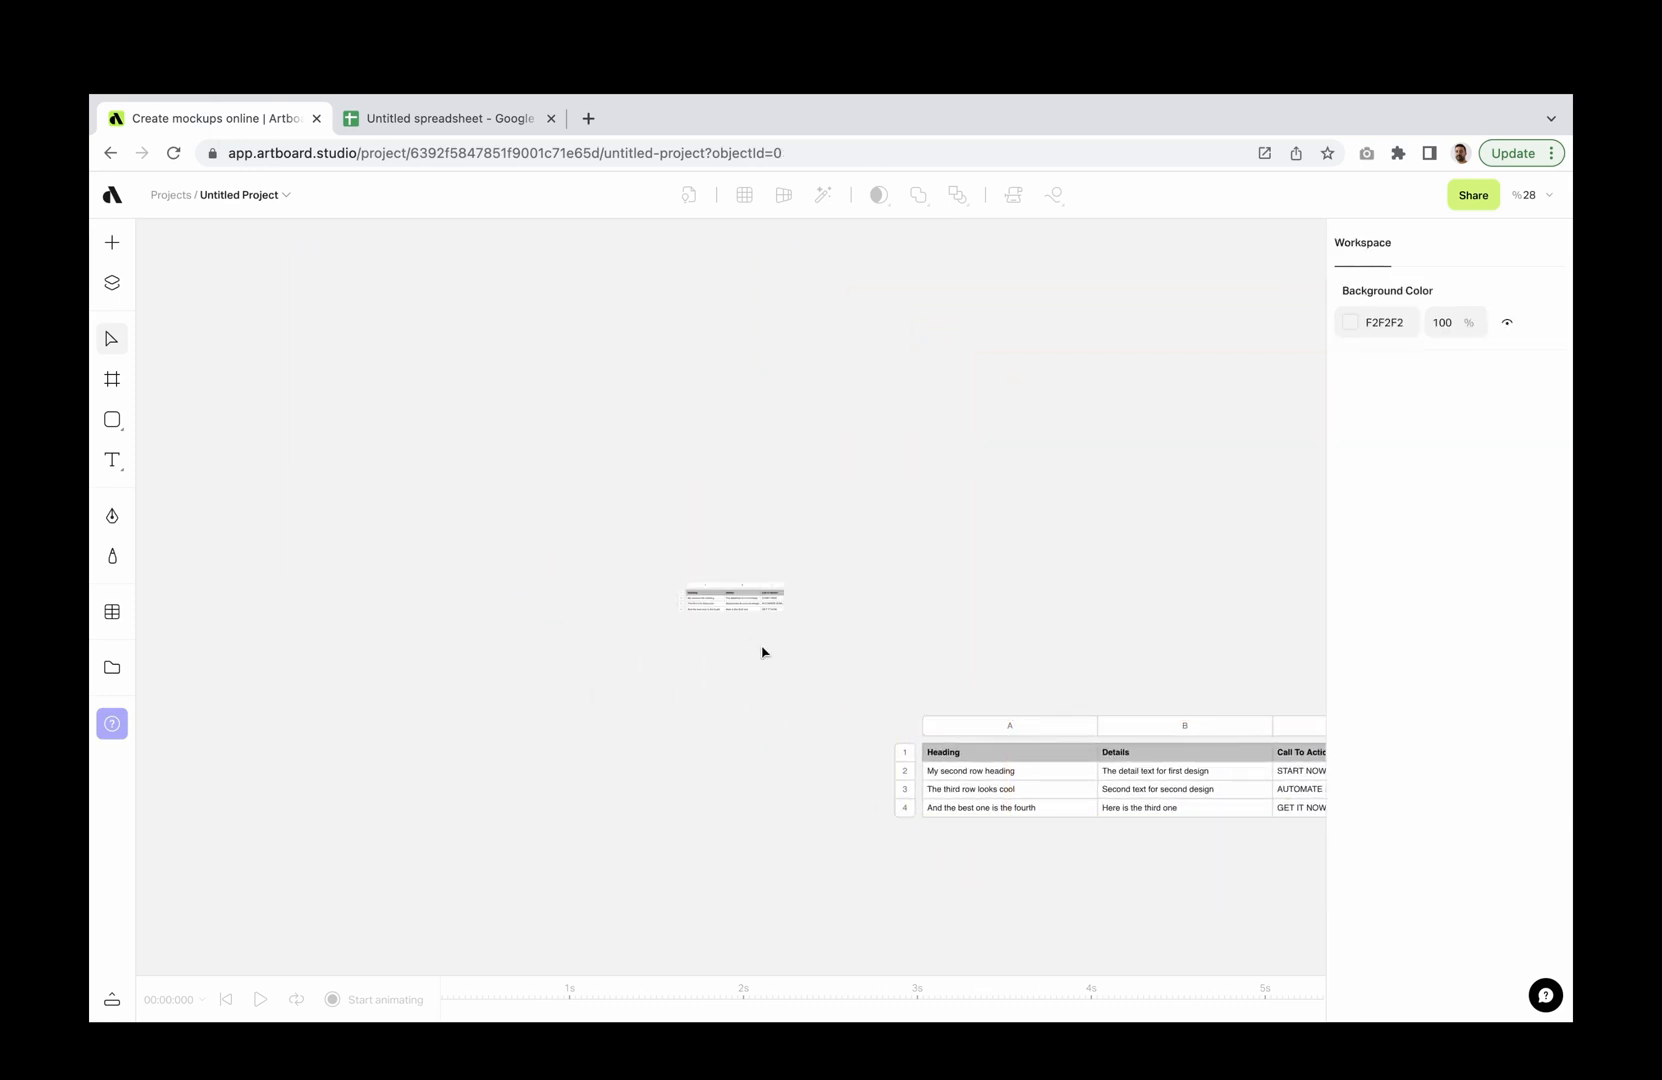
scroll(762, 652, "up", 5)
scroll(749, 637, "up", 5)
scroll(709, 575, "up", 3)
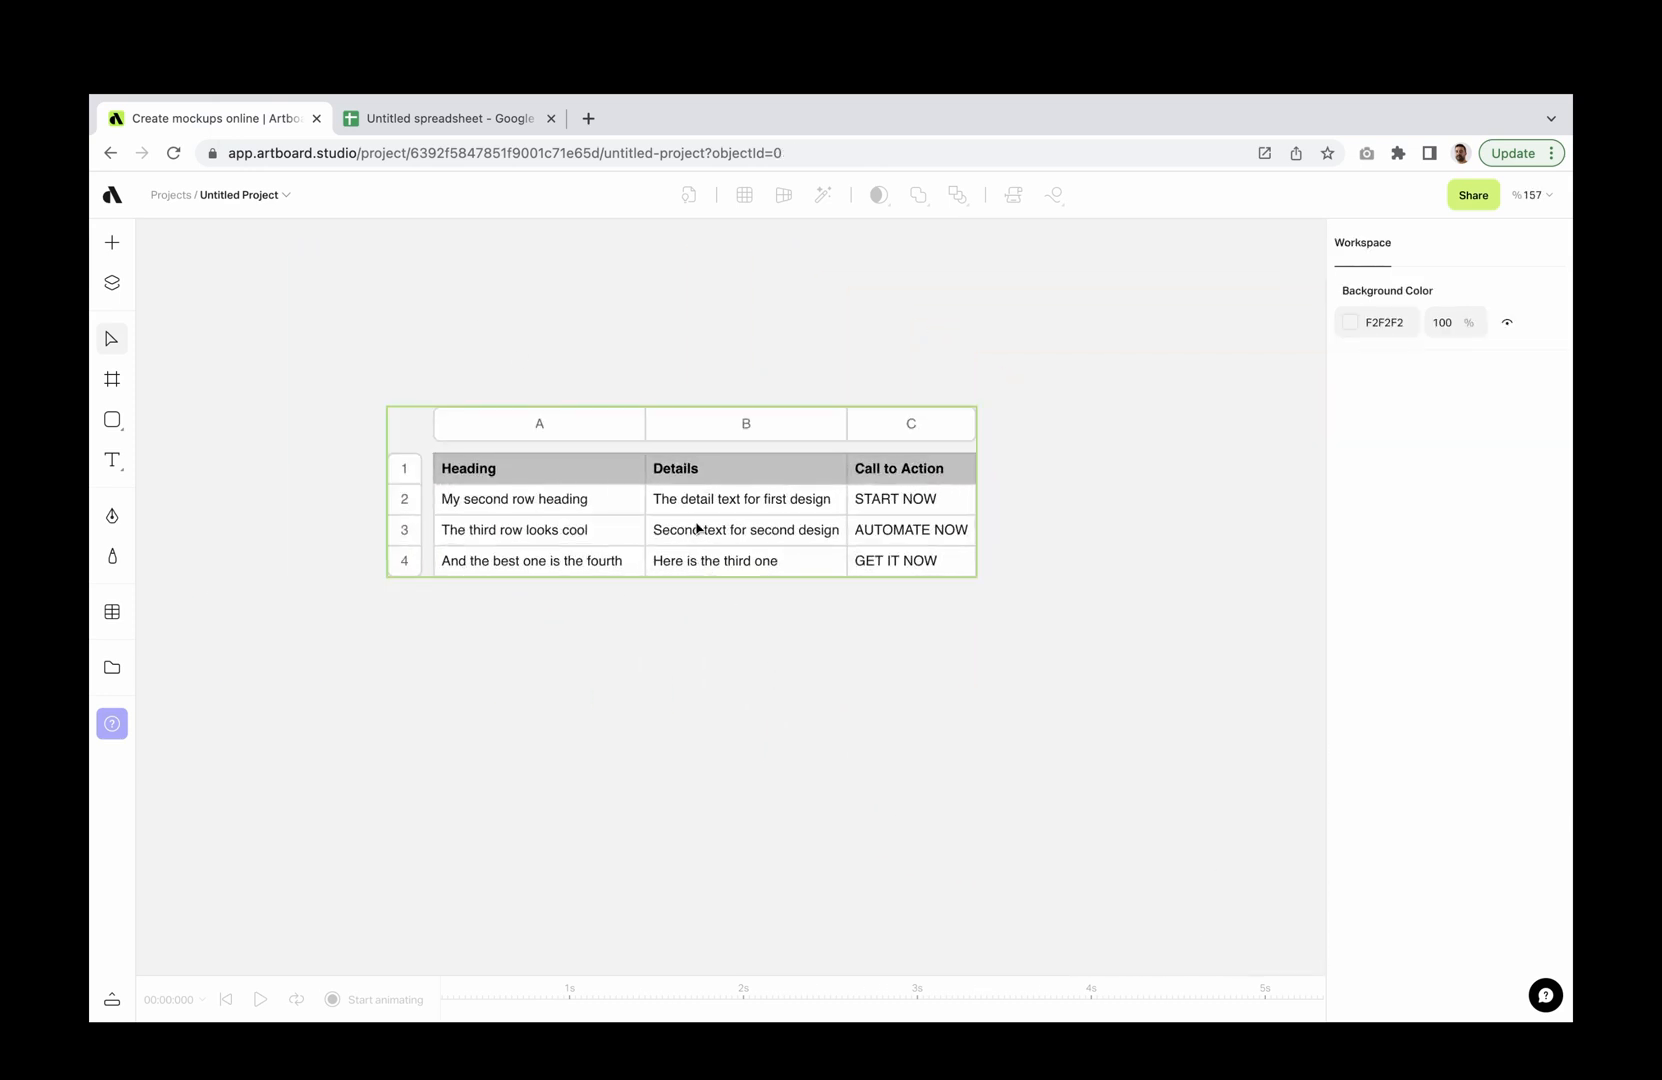
scroll(698, 527, "up", 2)
scroll(708, 535, "up", 1)
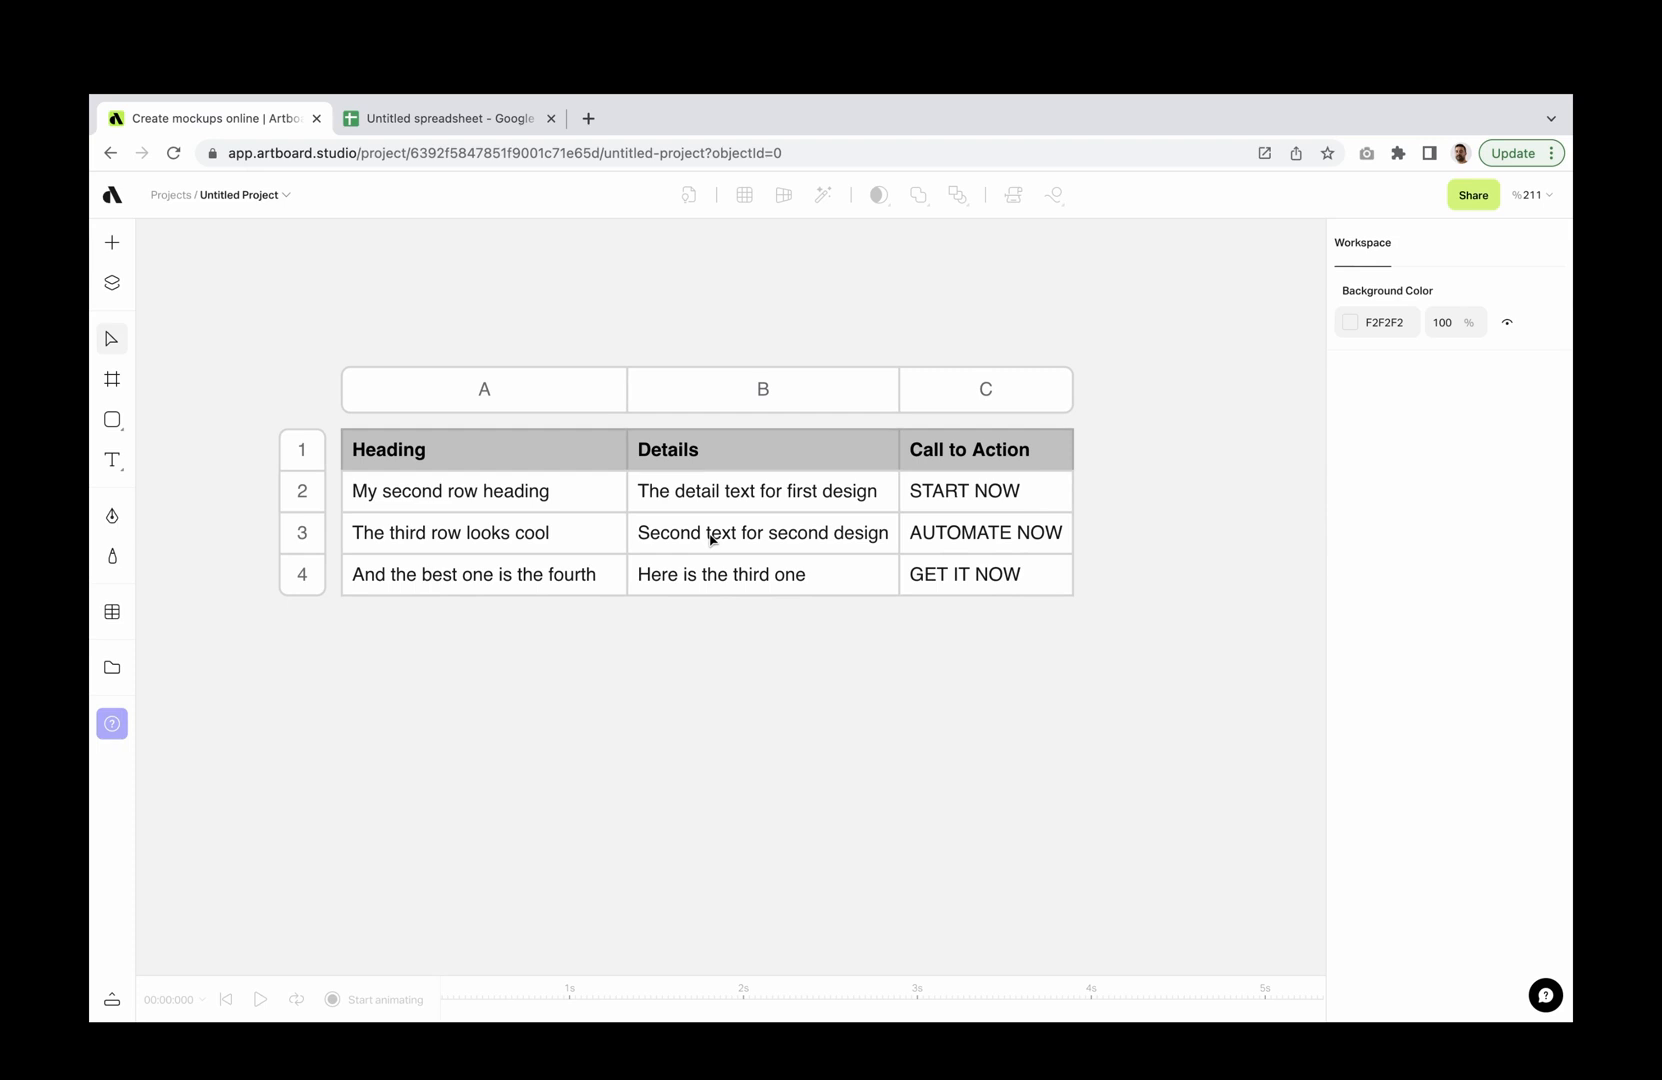
left_click(710, 539)
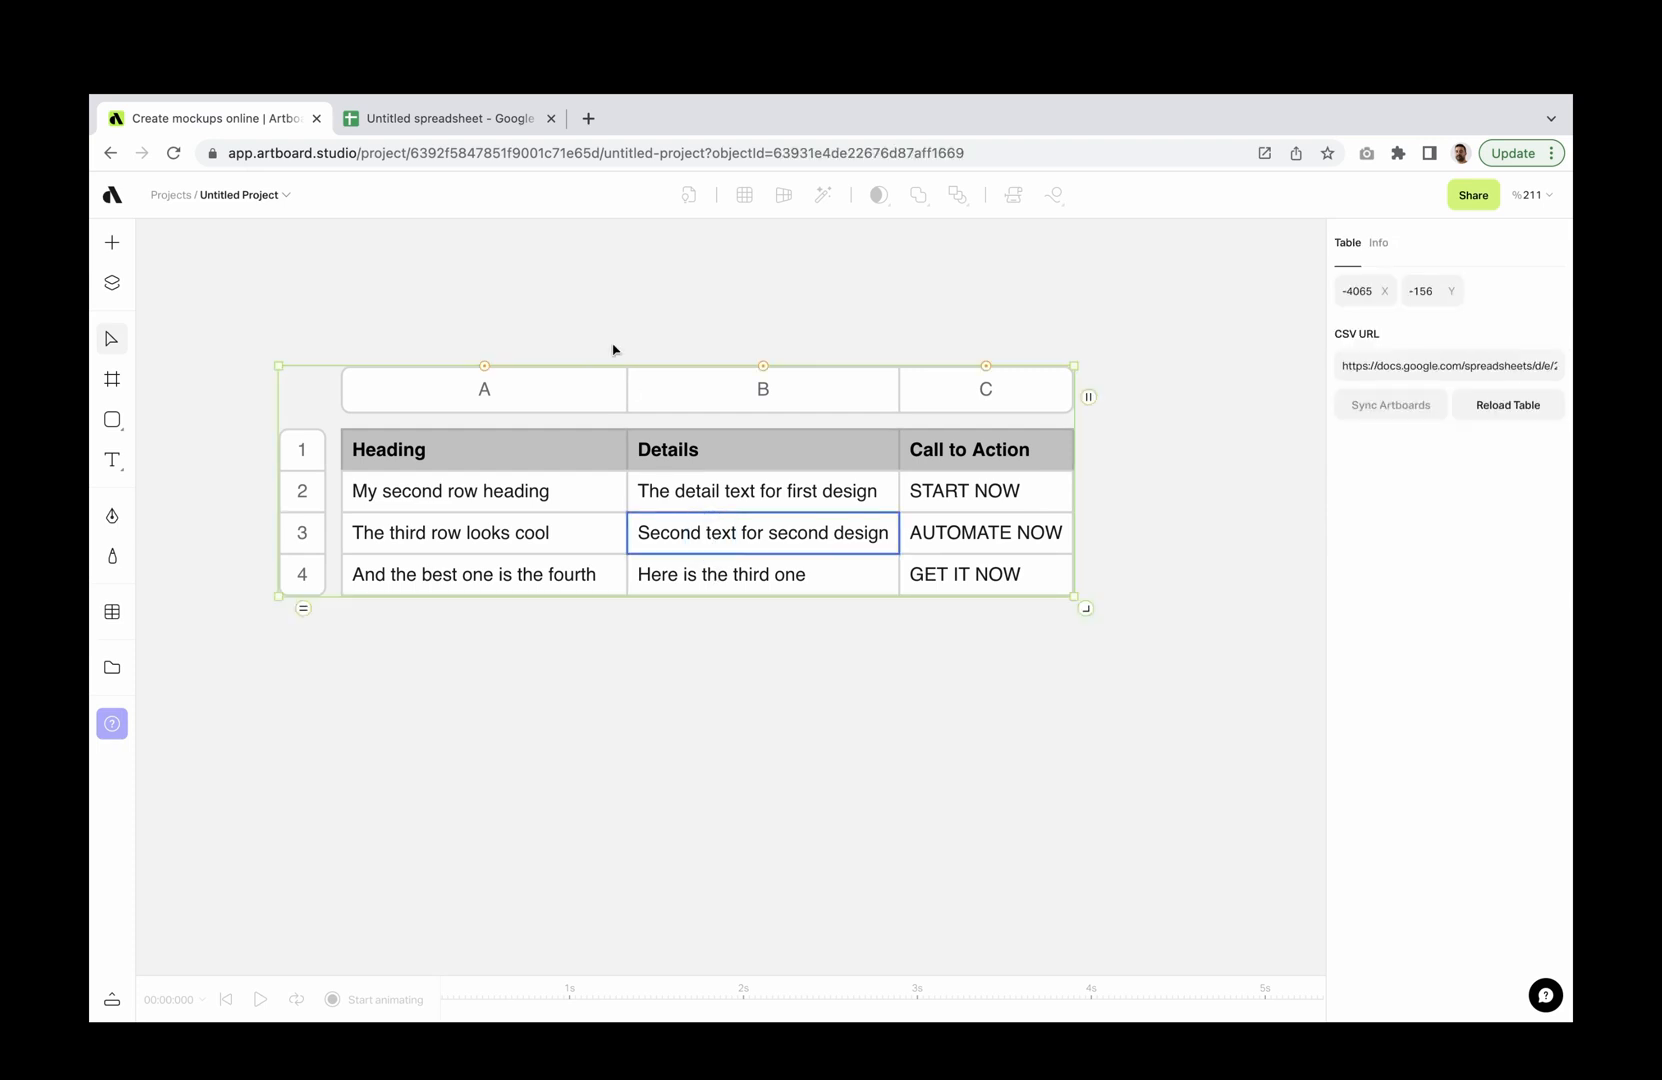
- Rewrite spreadsheet cell A2 to read 'Text comes from Google Sheets' and commit it
left_click(446, 120)
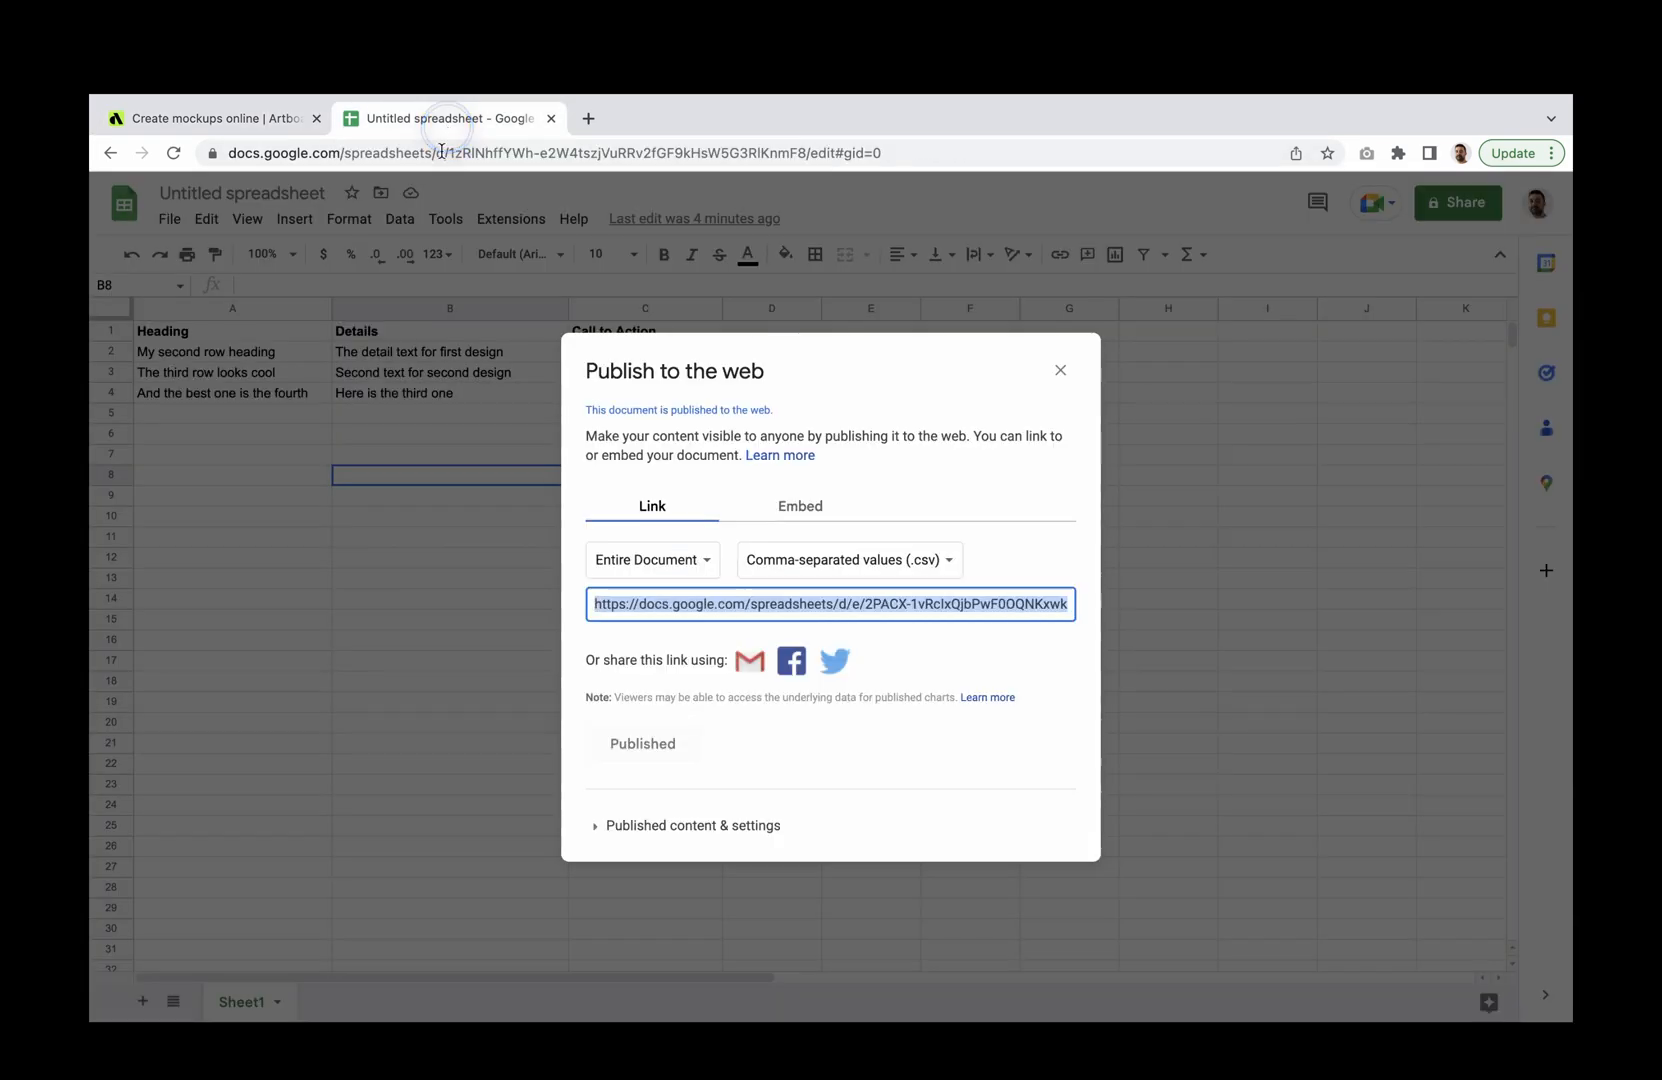
left_click(1060, 372)
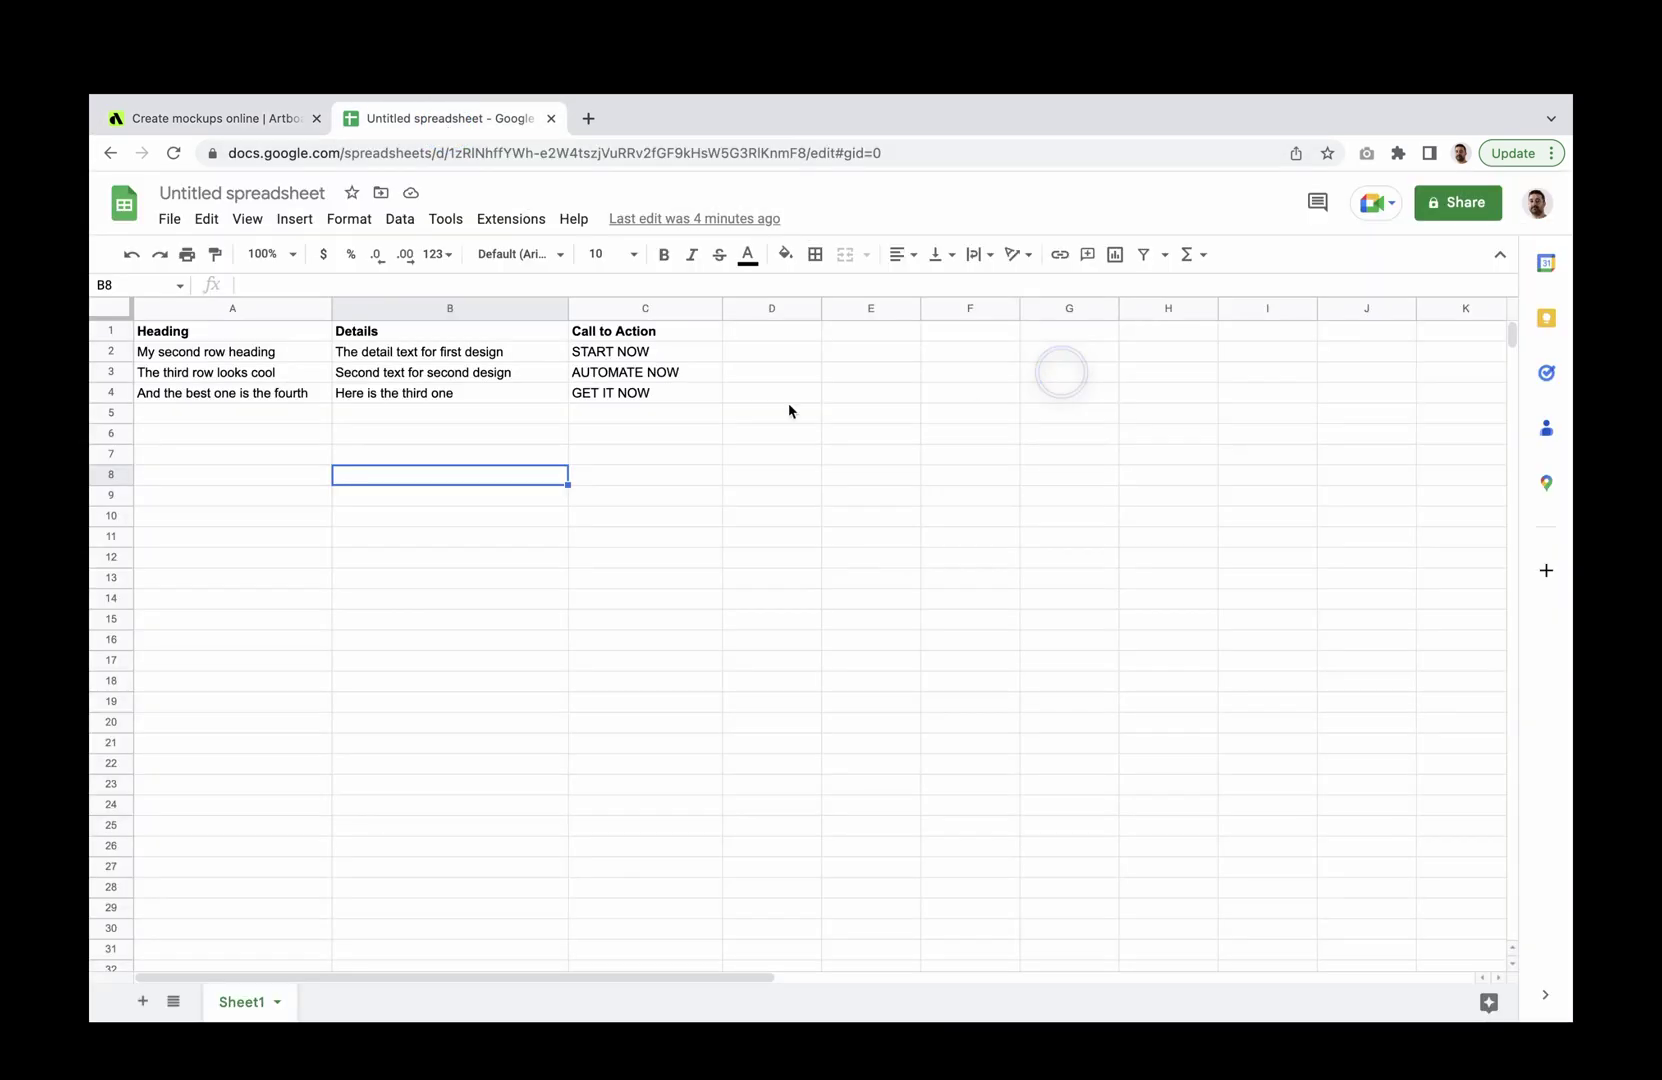
left_click(307, 356)
type("Text comes from Google She")
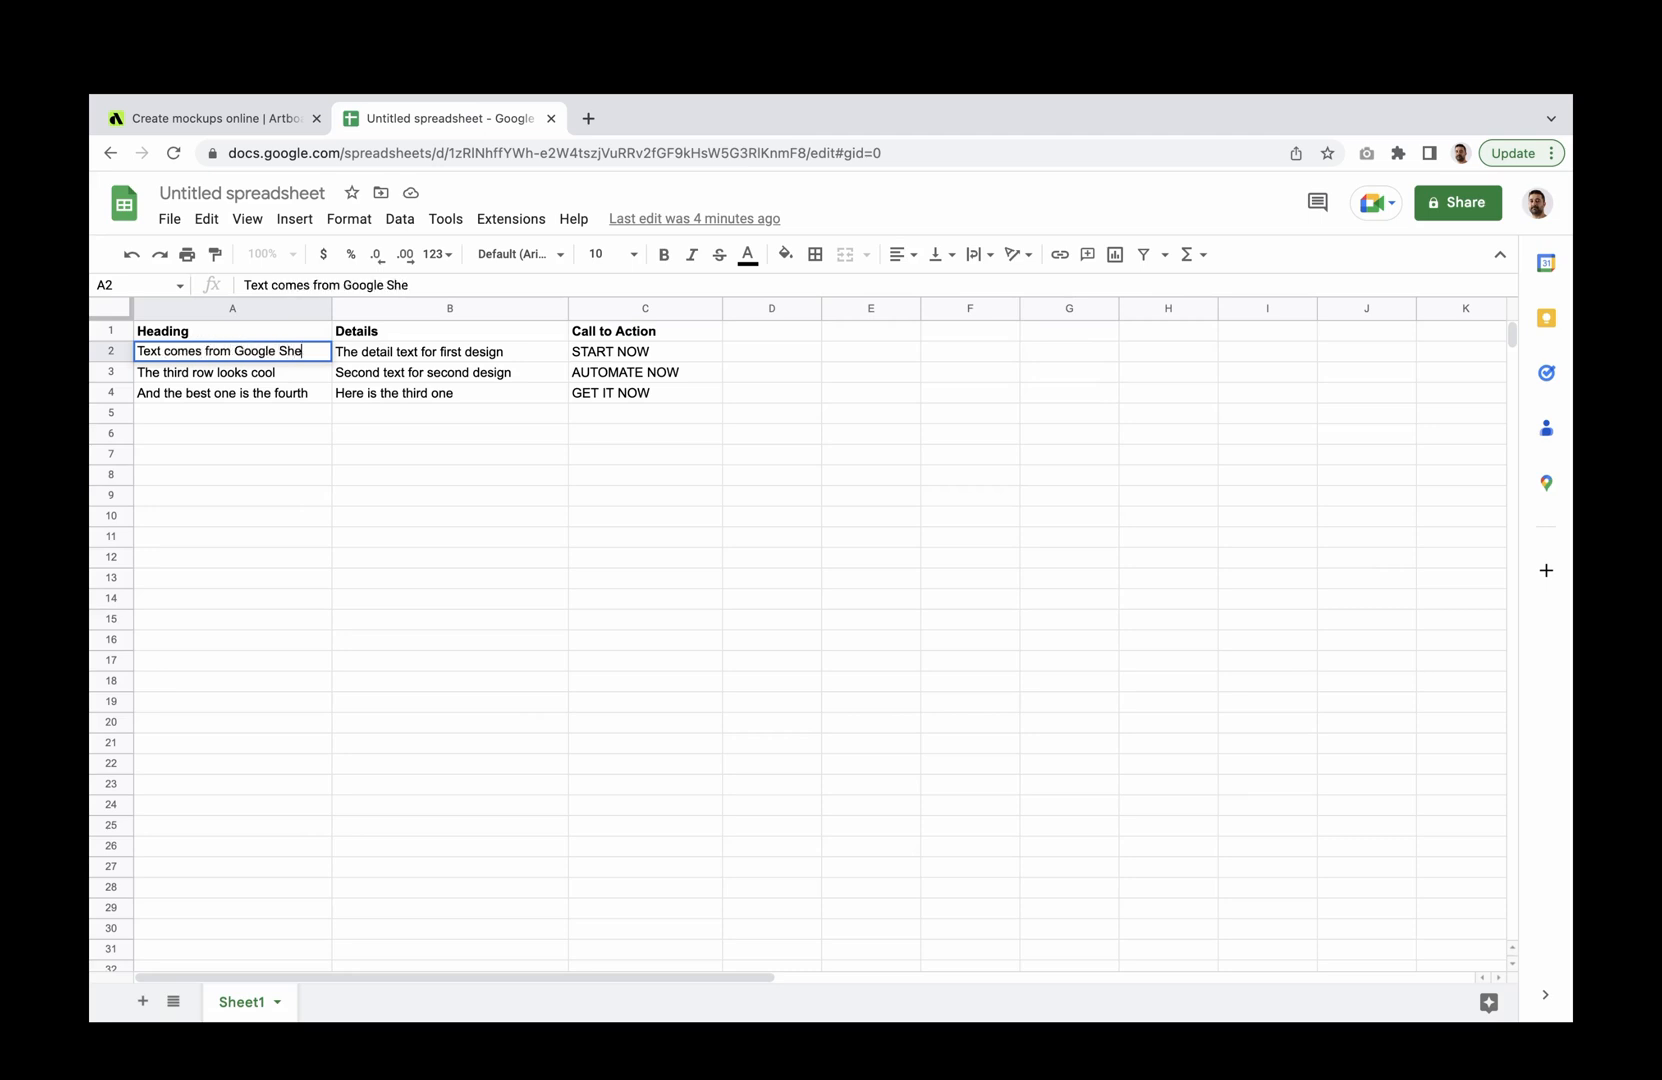
type("ts")
key("Return")
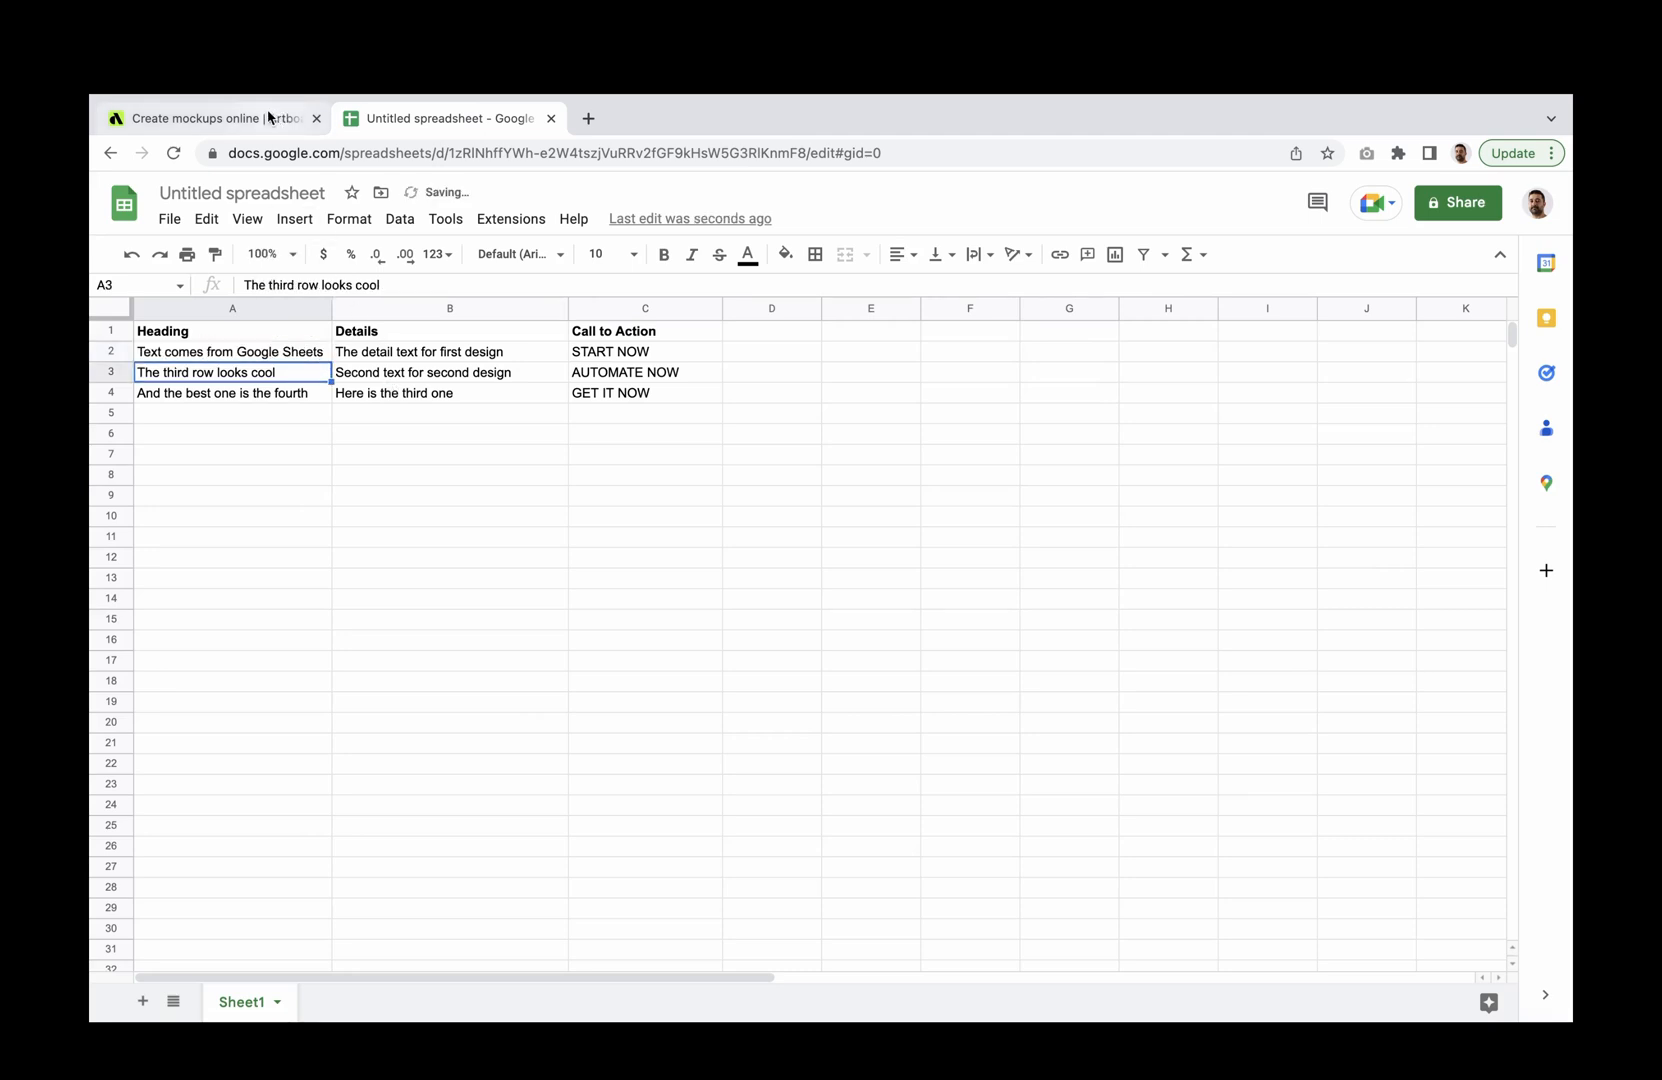
left_click(251, 356)
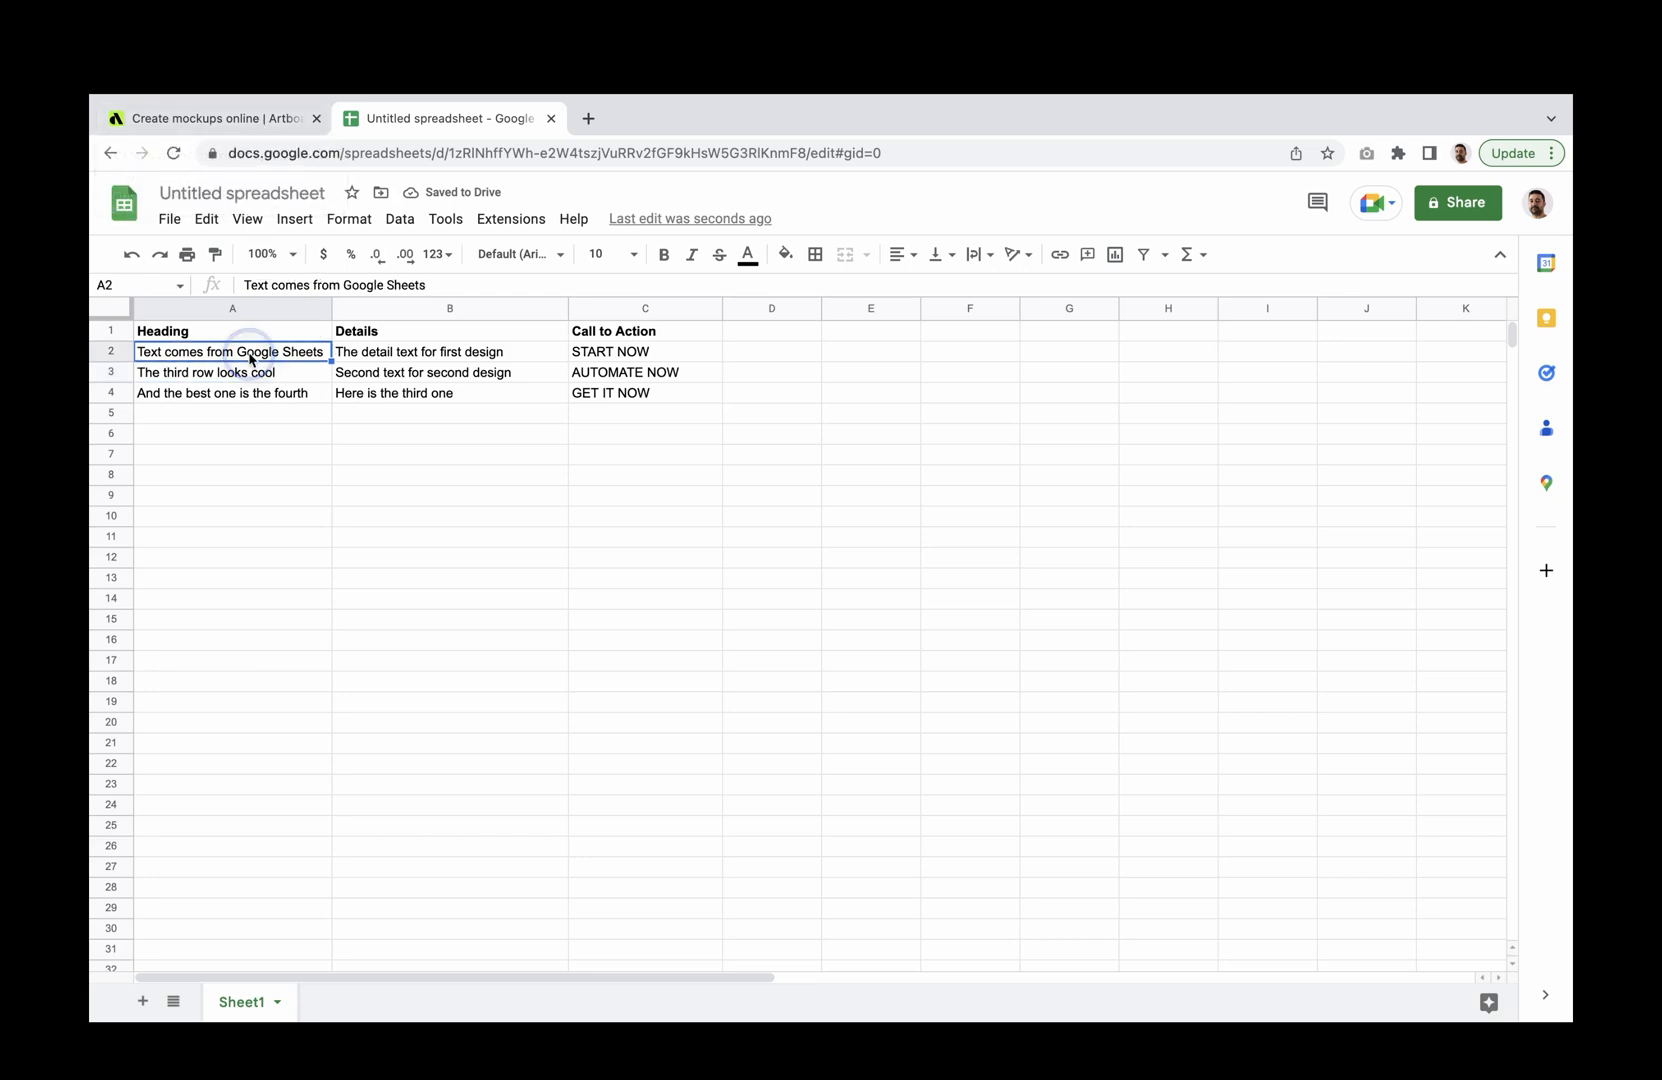
- Back in the design project, nudge the linked table slightly up and left
left_click(247, 119)
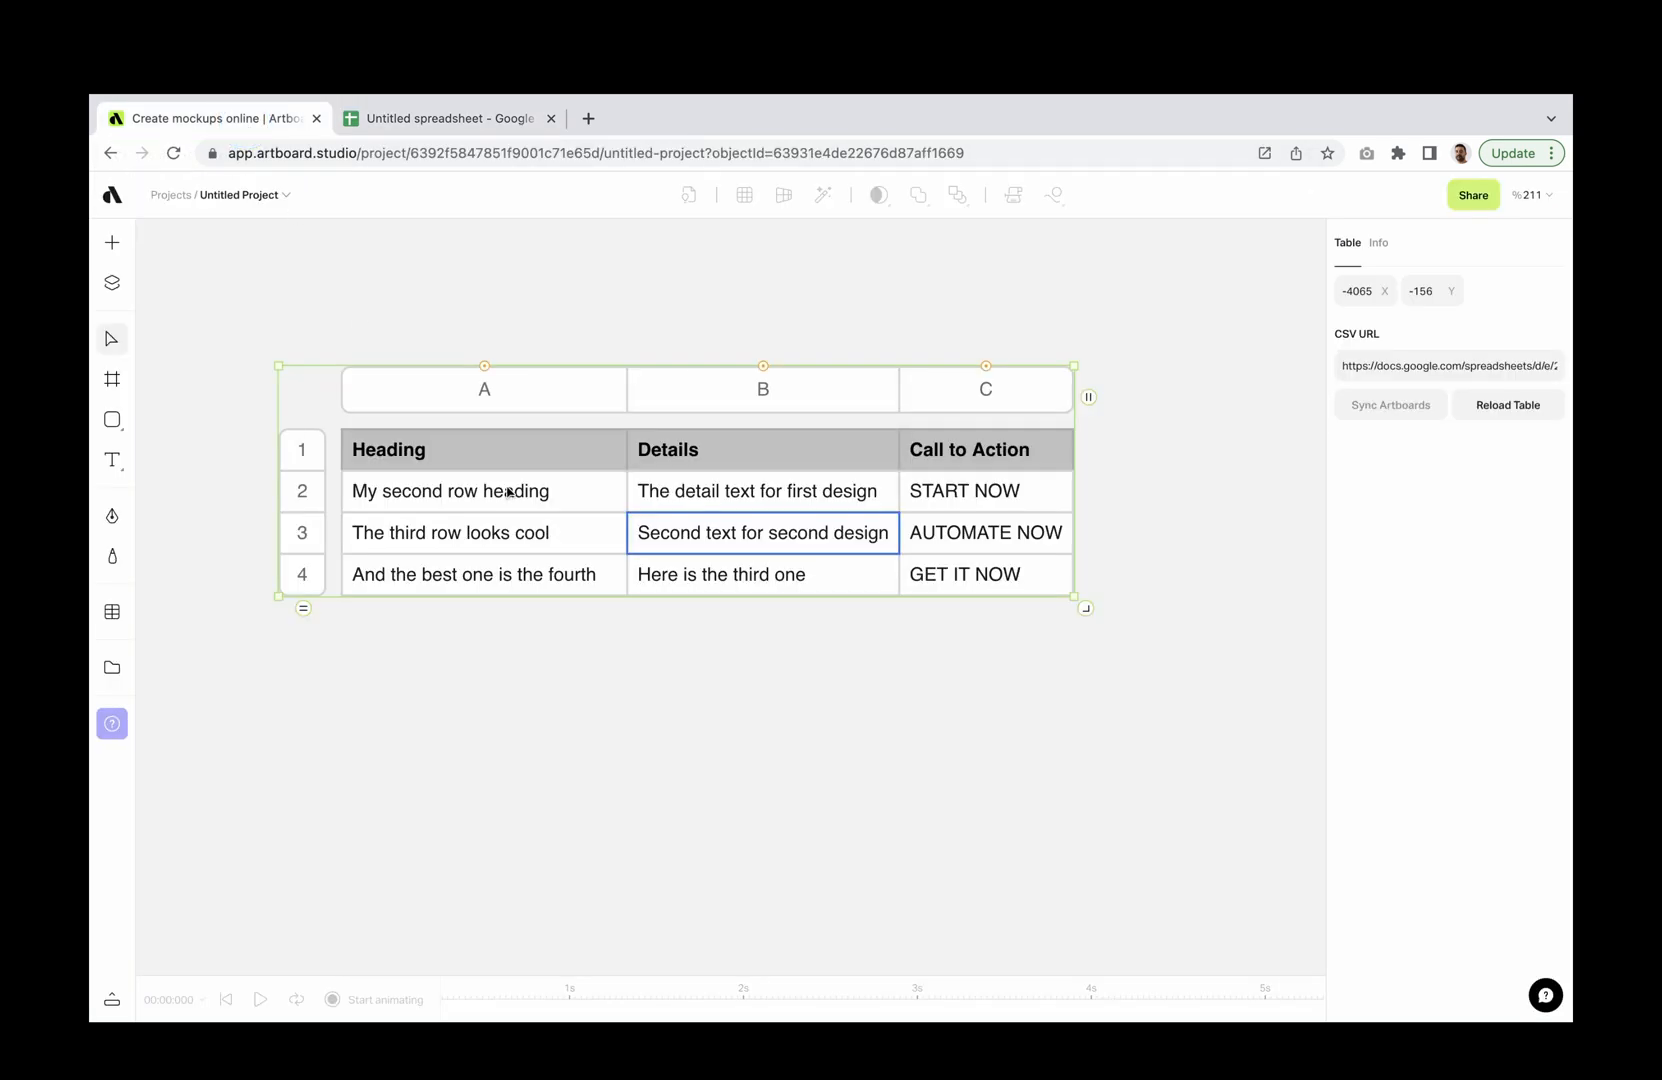
left_click_drag(507, 491, 486, 447)
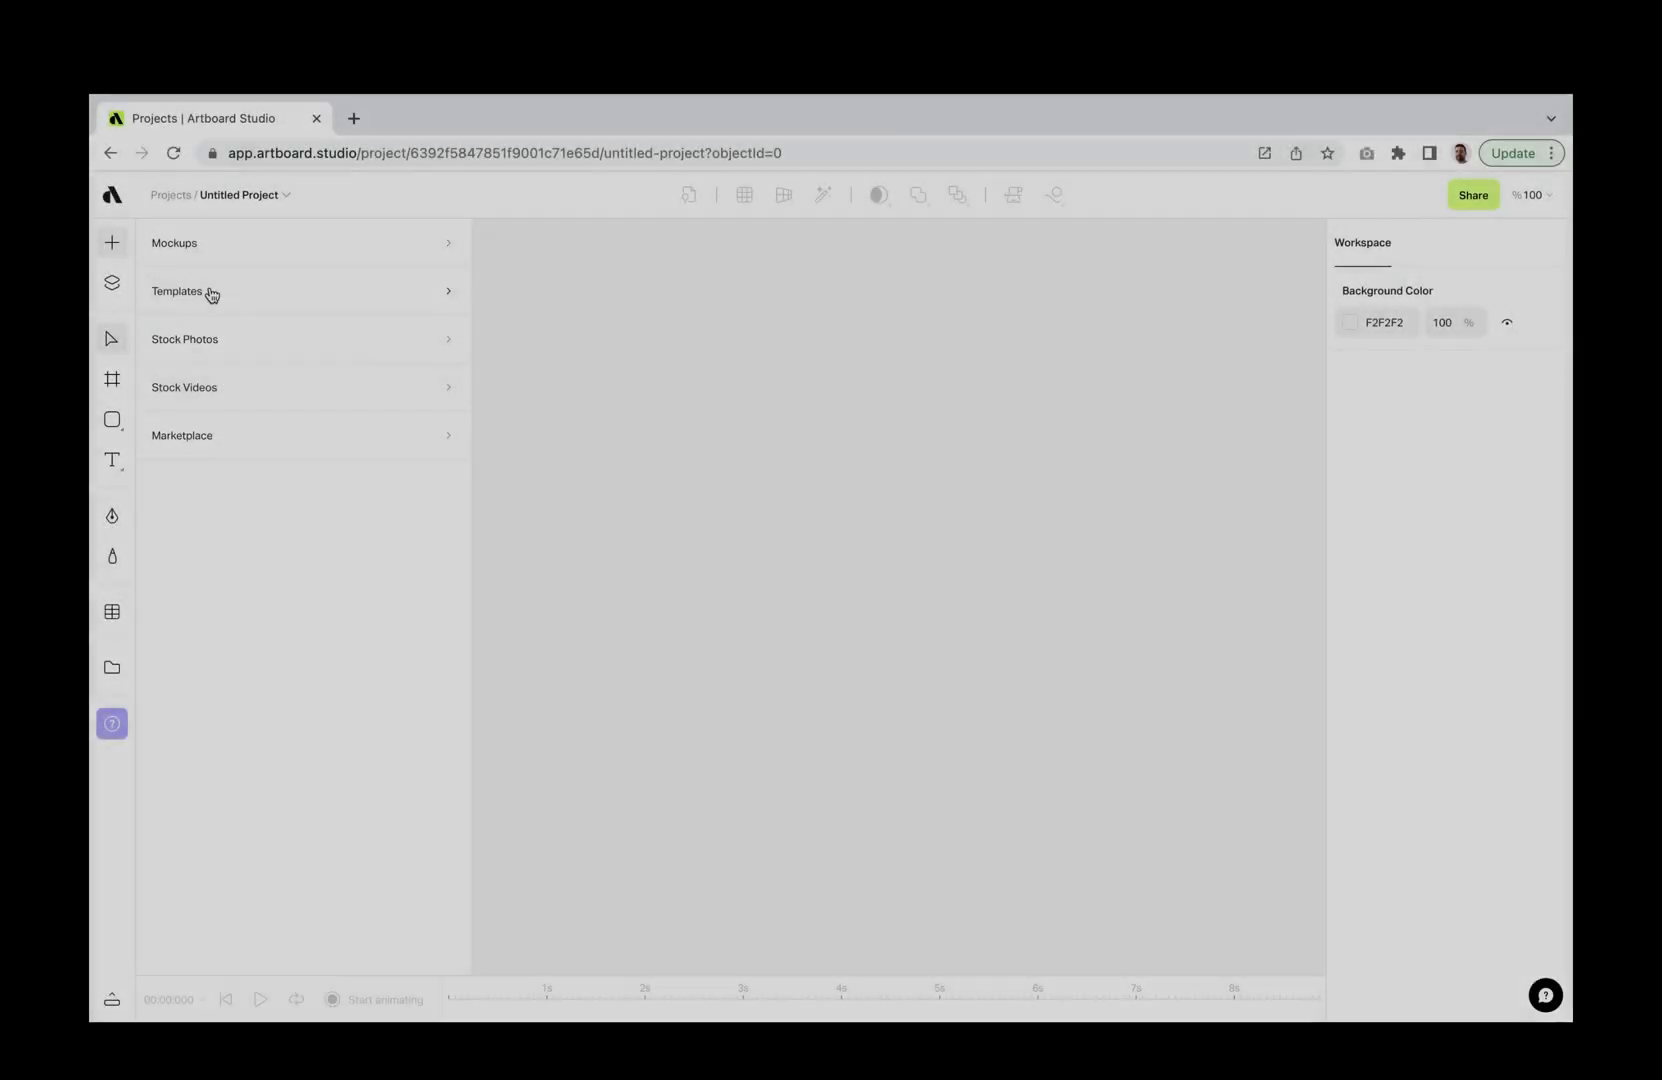
- Add the New Arrival template from the library onto the canvas and clear the selection
left_click(208, 293)
scroll(231, 442, "down", 5)
scroll(232, 481, "down", 5)
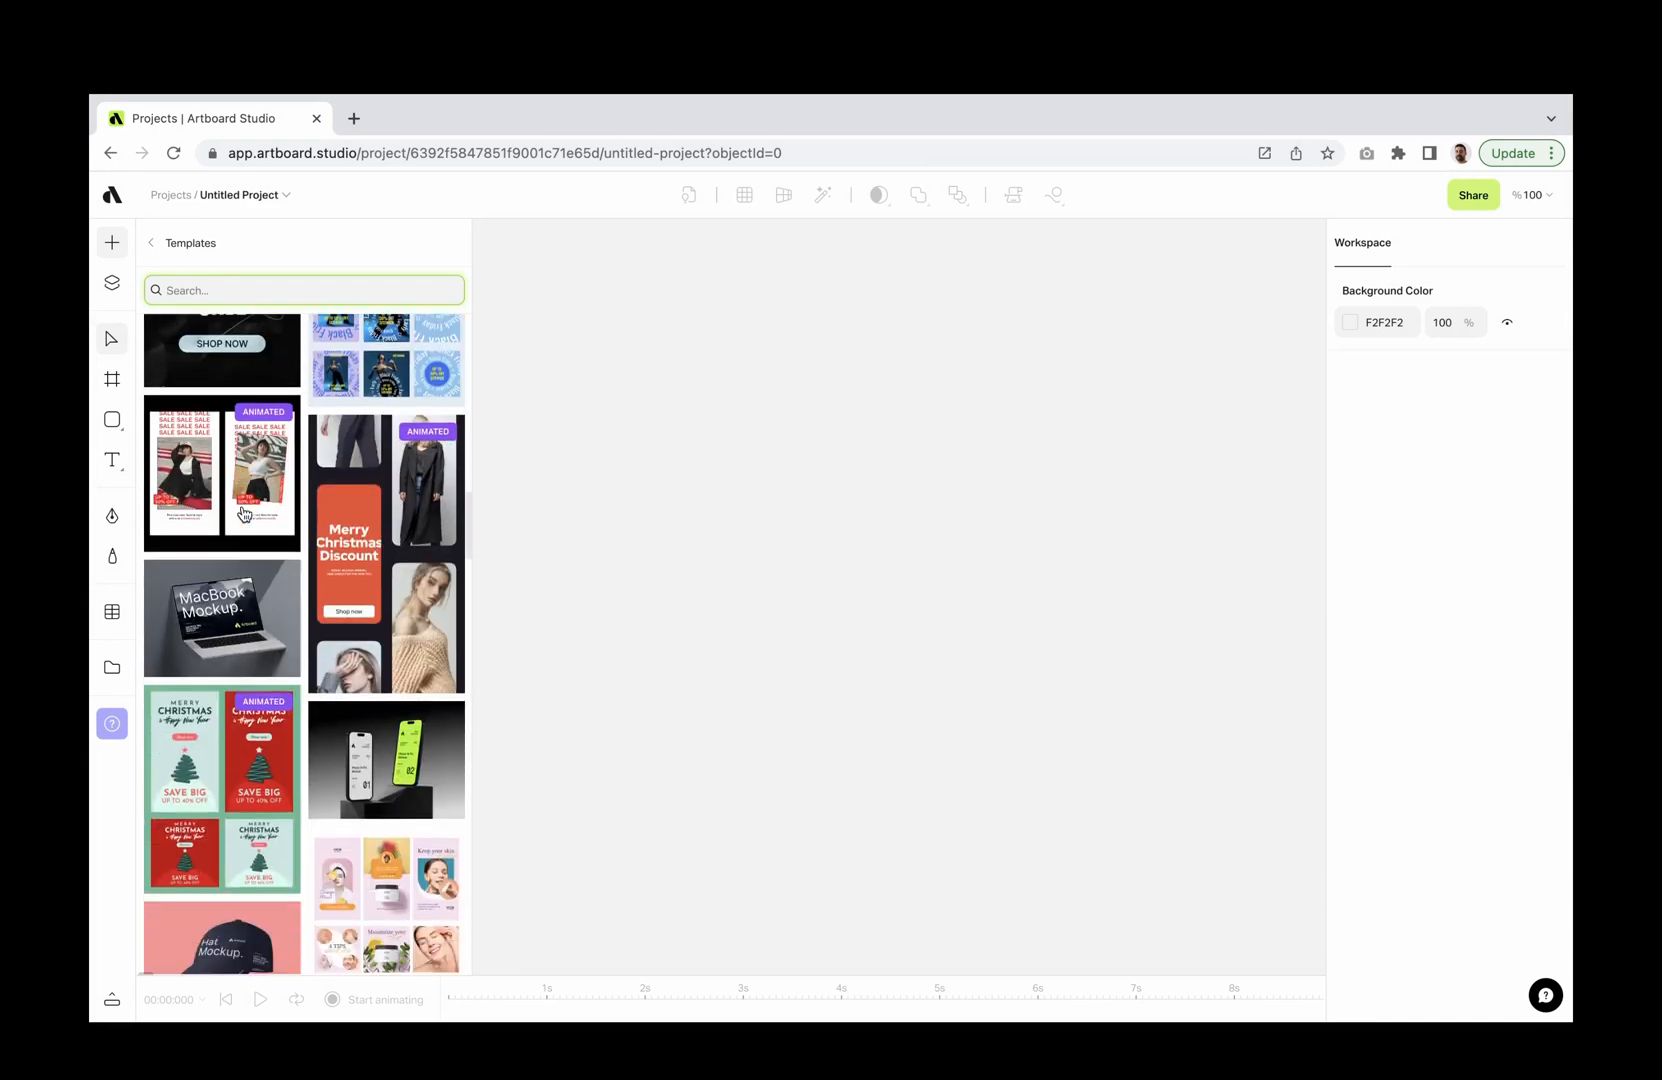
scroll(231, 533, "down", 5)
scroll(229, 584, "down", 5)
left_click(223, 596)
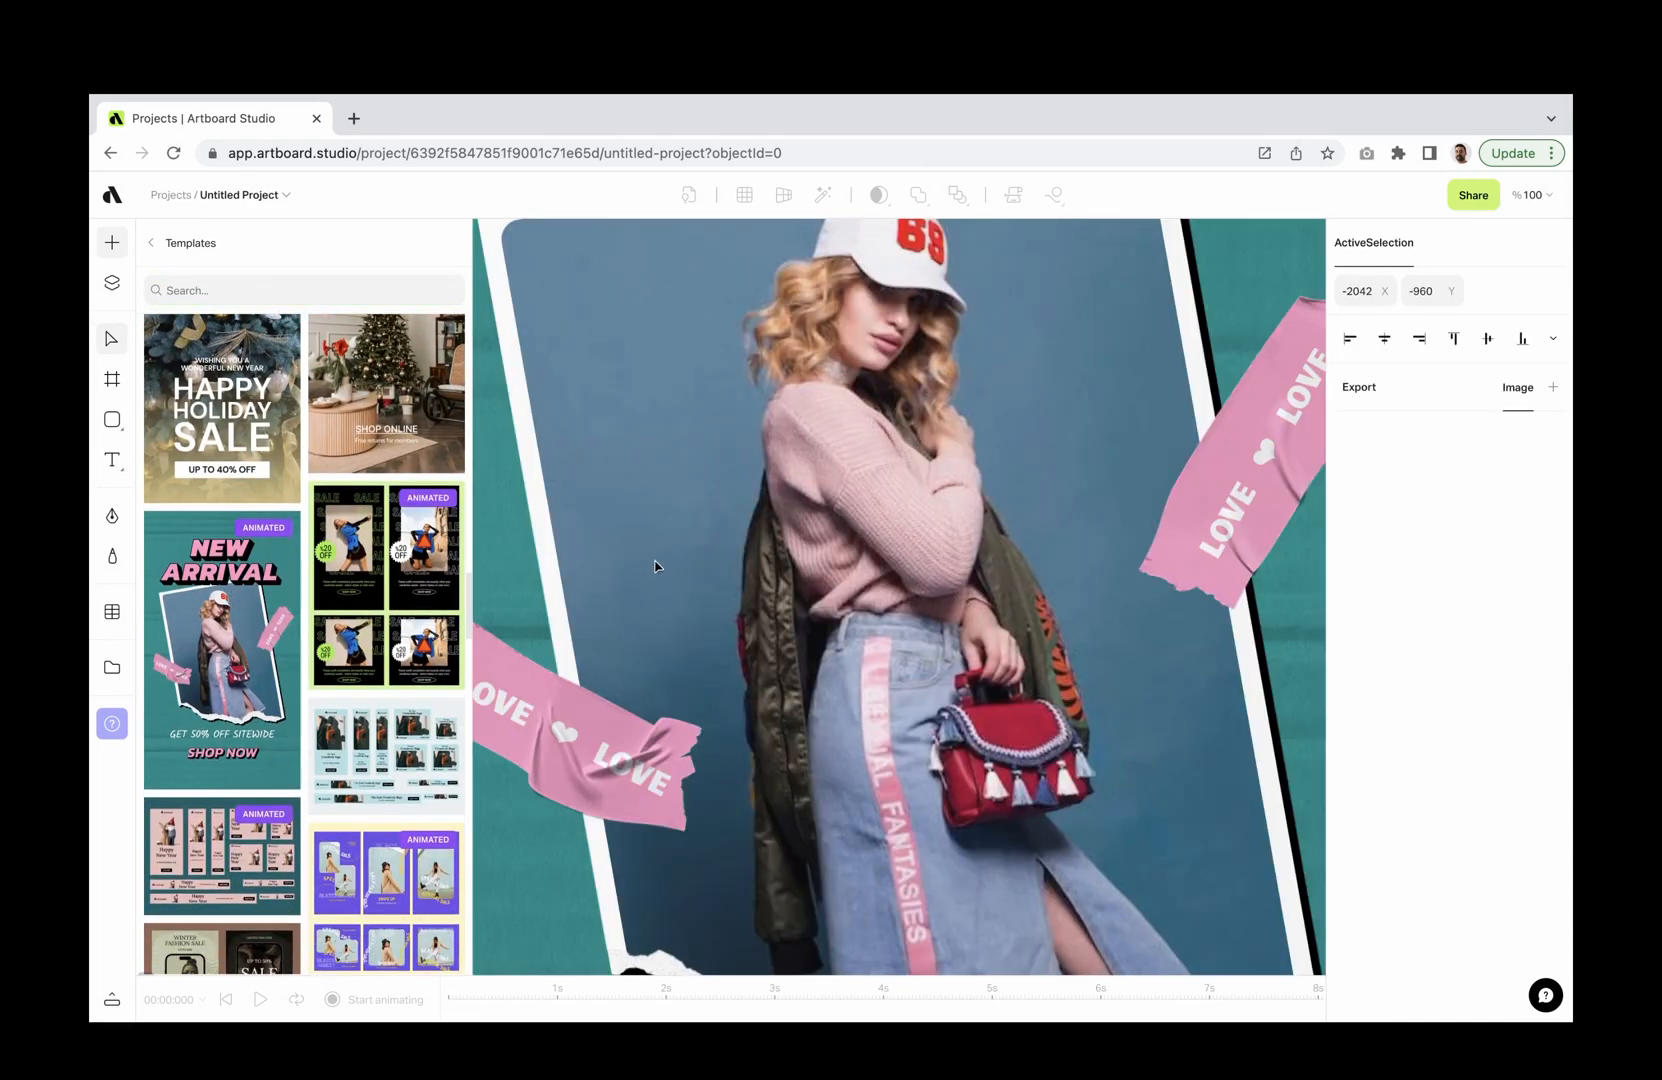
left_click(115, 244)
scroll(242, 475, "down", 3)
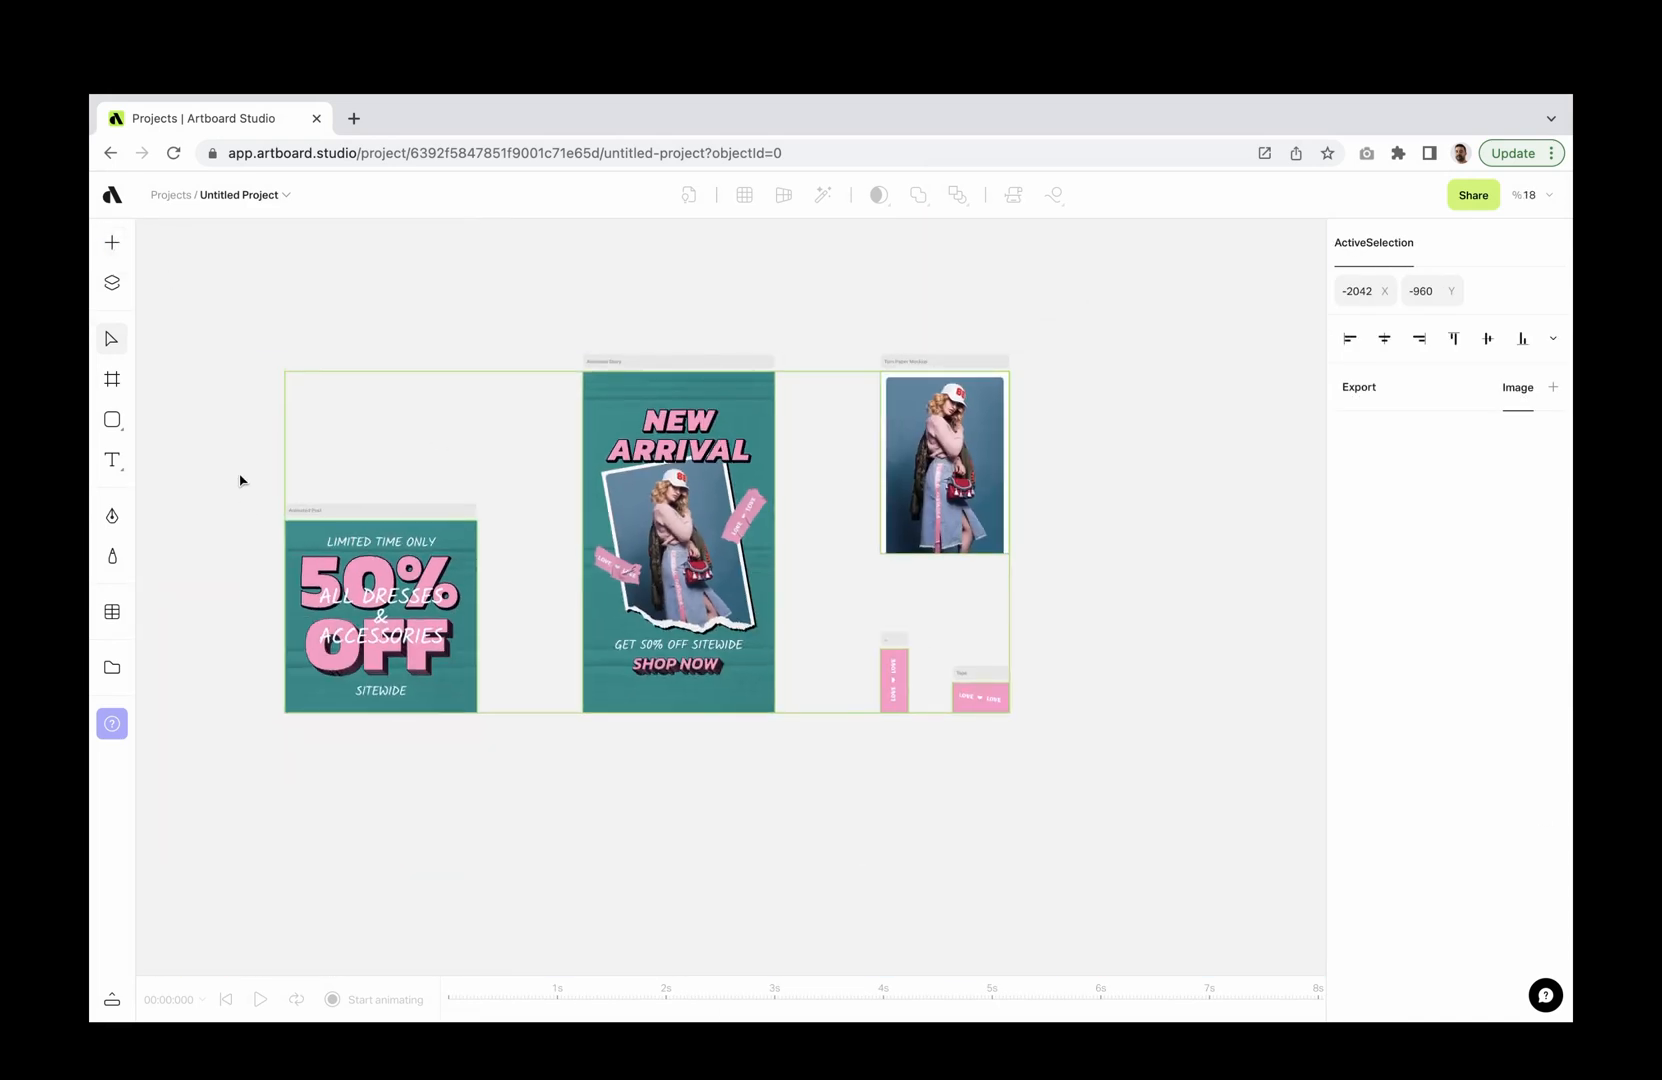
left_click(242, 476)
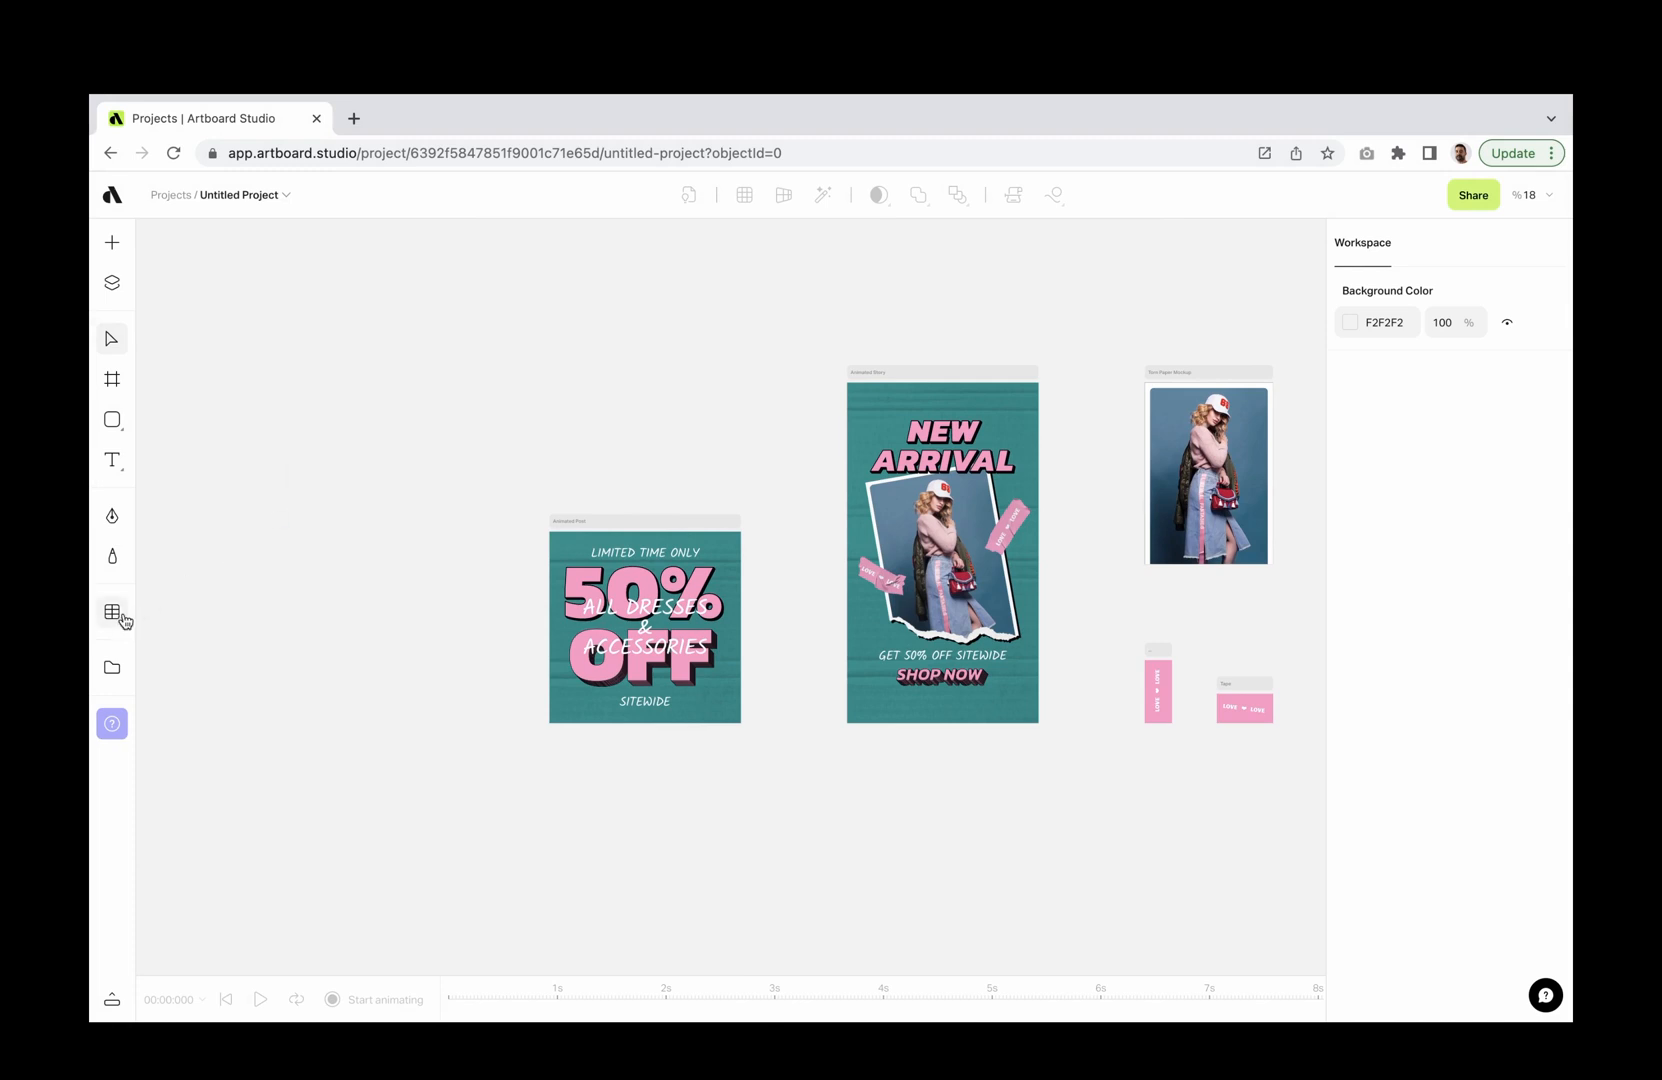
scroll(636, 389, "up", 2)
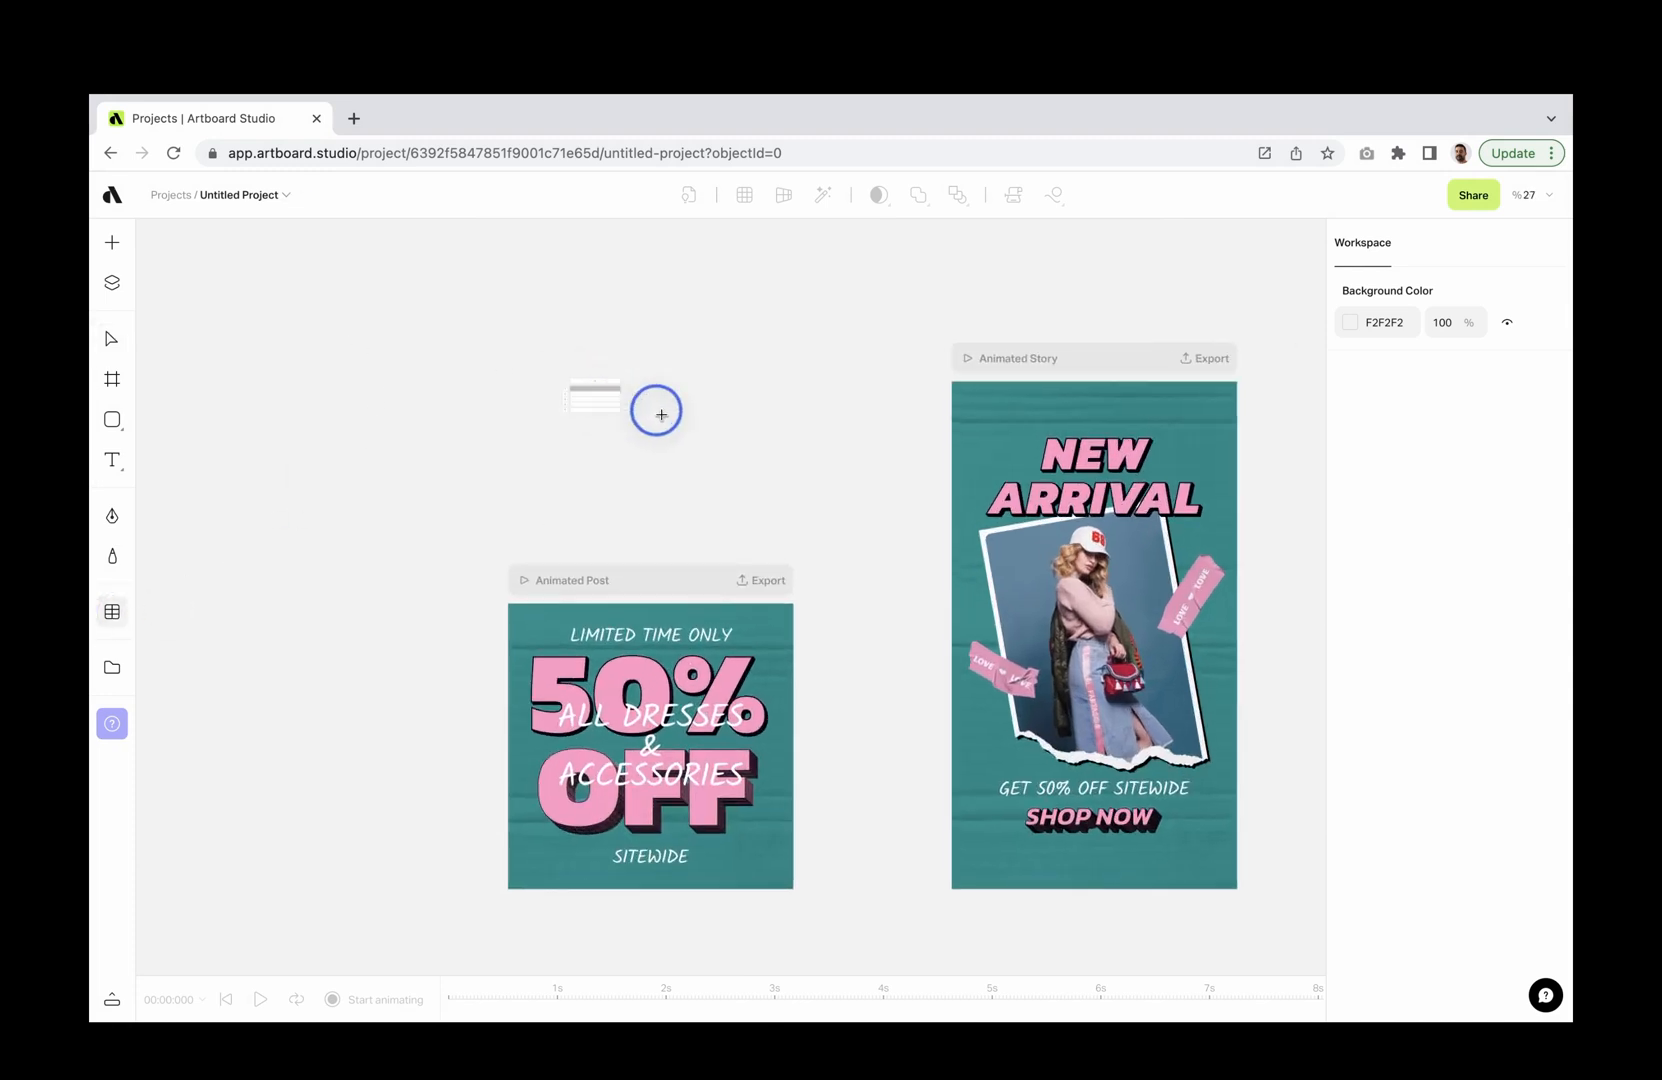
- Draw a three-column table and place it above the artboards
mouse_move(702, 420)
left_mouse_down()
mouse_move(853, 494)
mouse_move(579, 371)
left_mouse_up()
left_click_drag(672, 402, 891, 392)
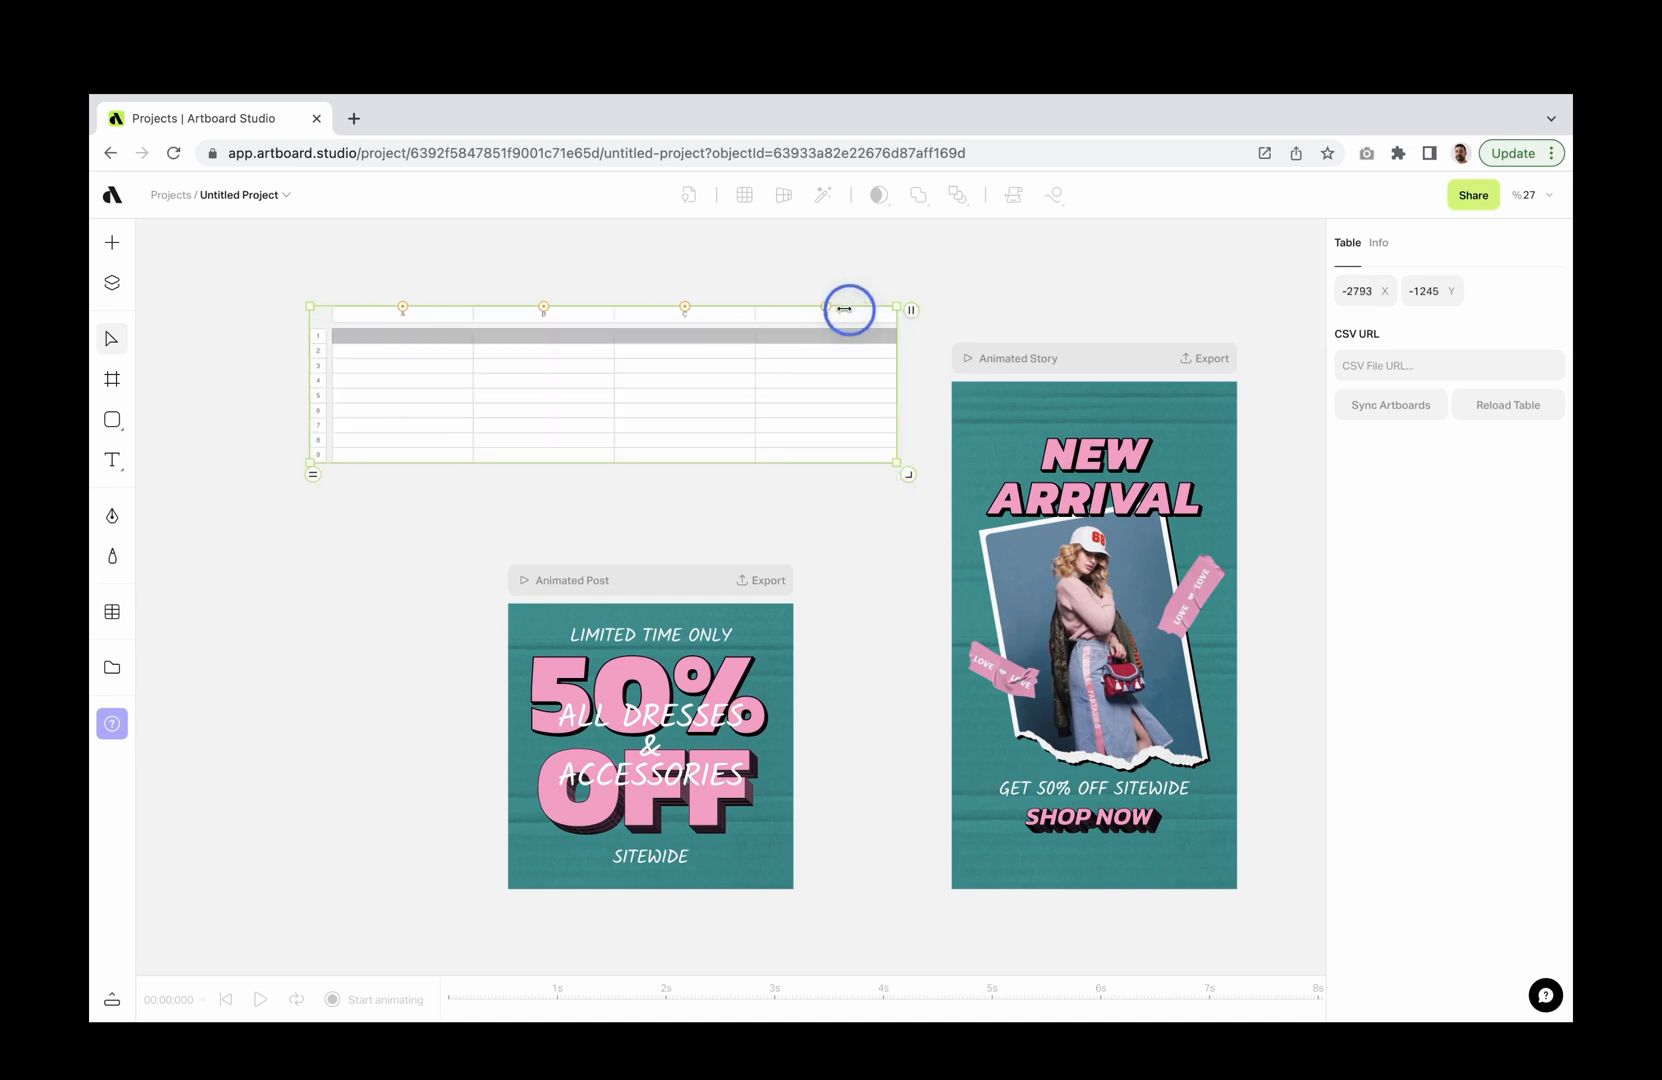
left_click_drag(845, 309, 760, 312)
left_click(839, 394)
left_click_drag(389, 369, 484, 405)
- Fill rows with headlines, offer lines and calls to action in English and Turkish
double_click(502, 389)
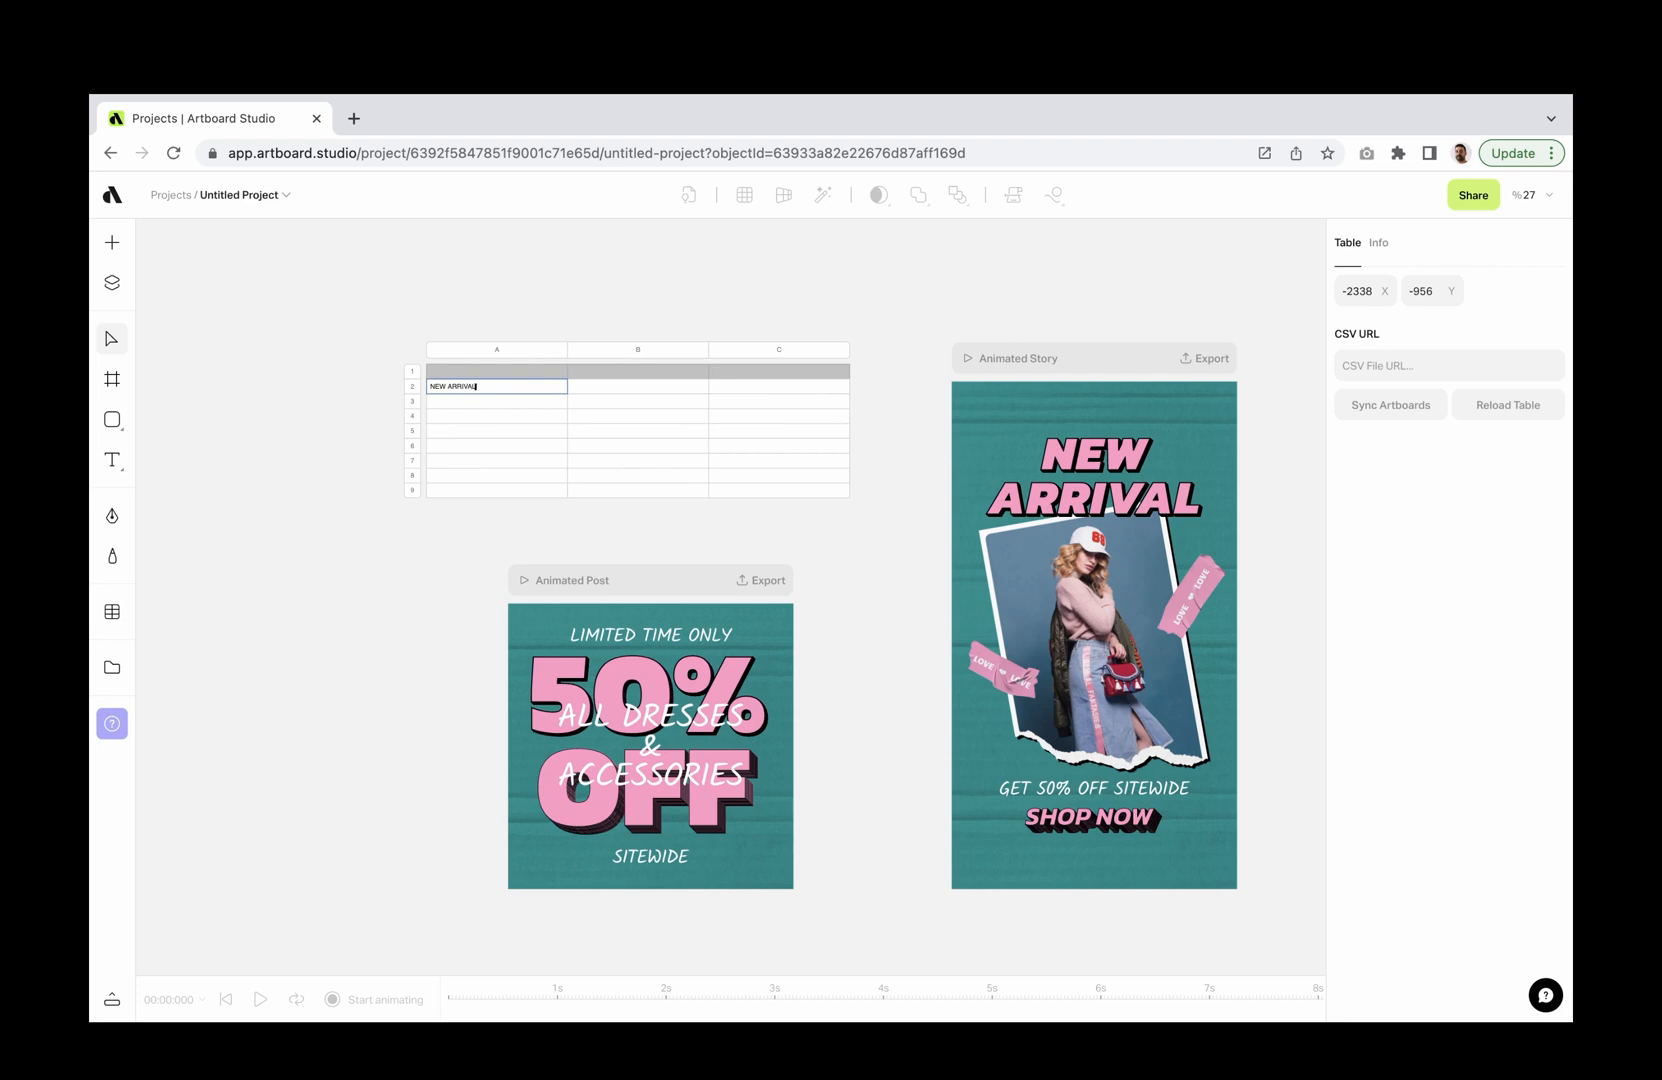
scroll(486, 352, "up", 3, "ctrl")
key("Tab")
scroll(537, 411, "down", 2)
type("%50 TÜM ÜRÜNLERDE İNDİRİM")
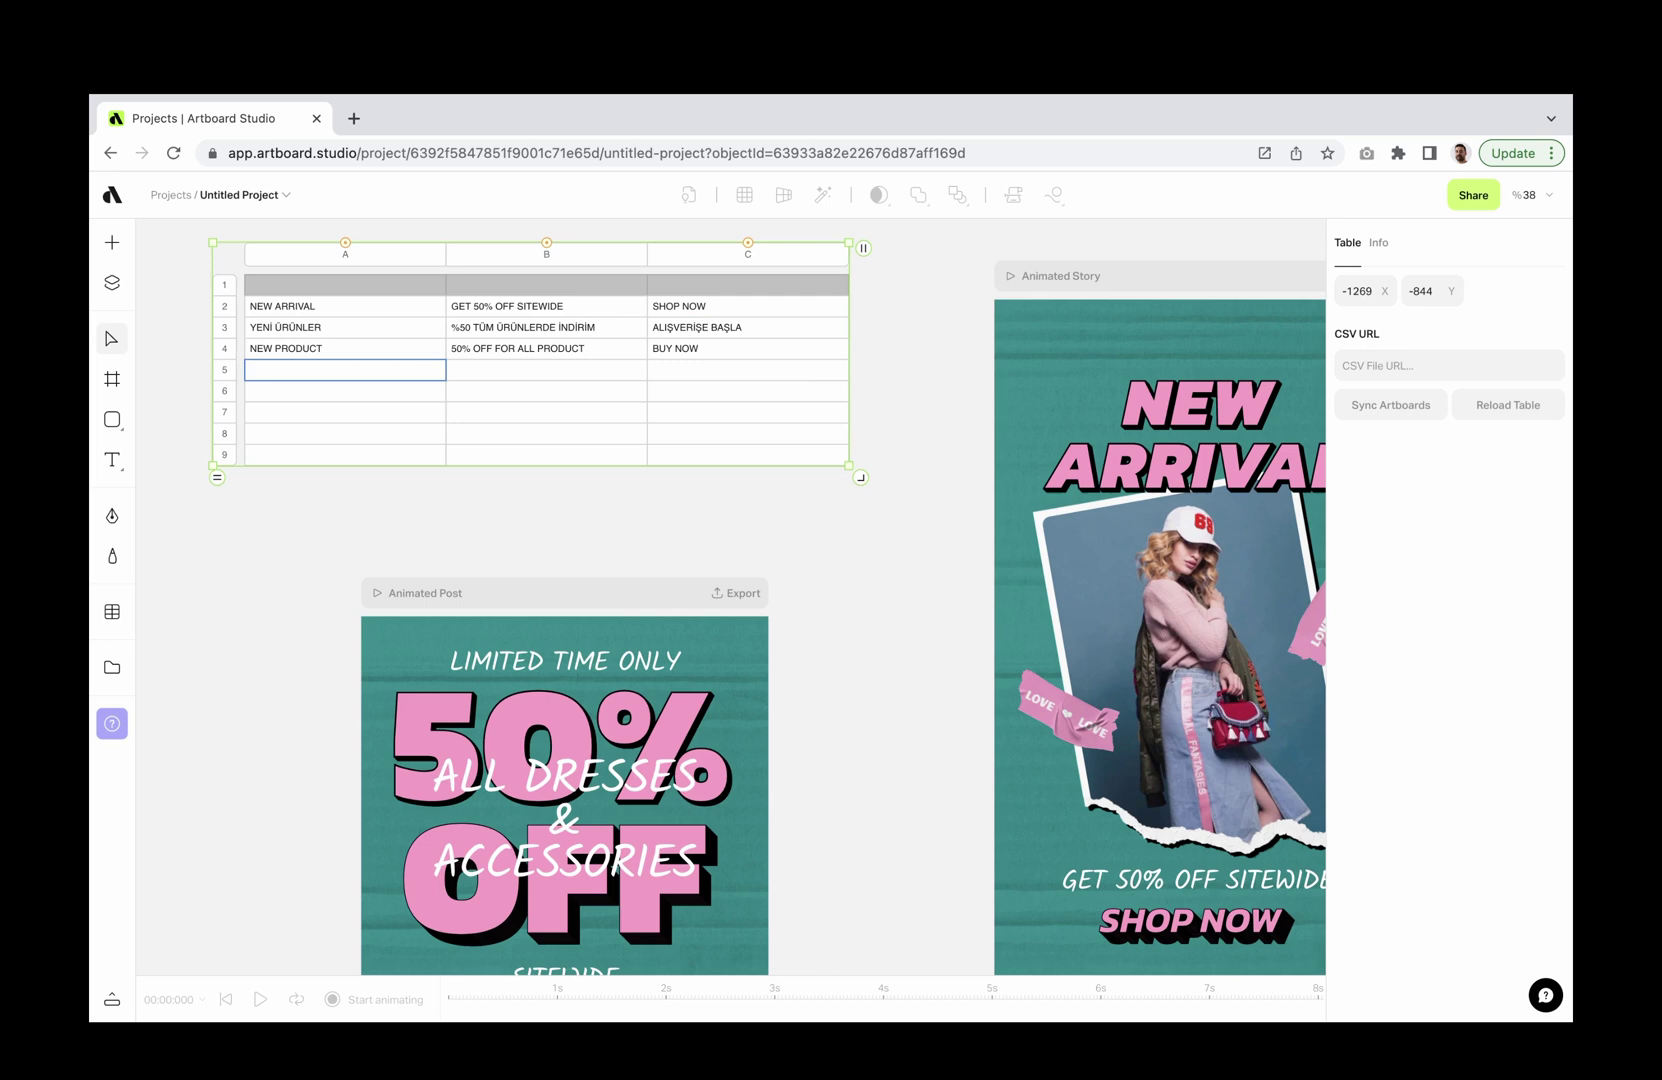
type("YENİ SEZON")
key("Tab")
type("%50 ")
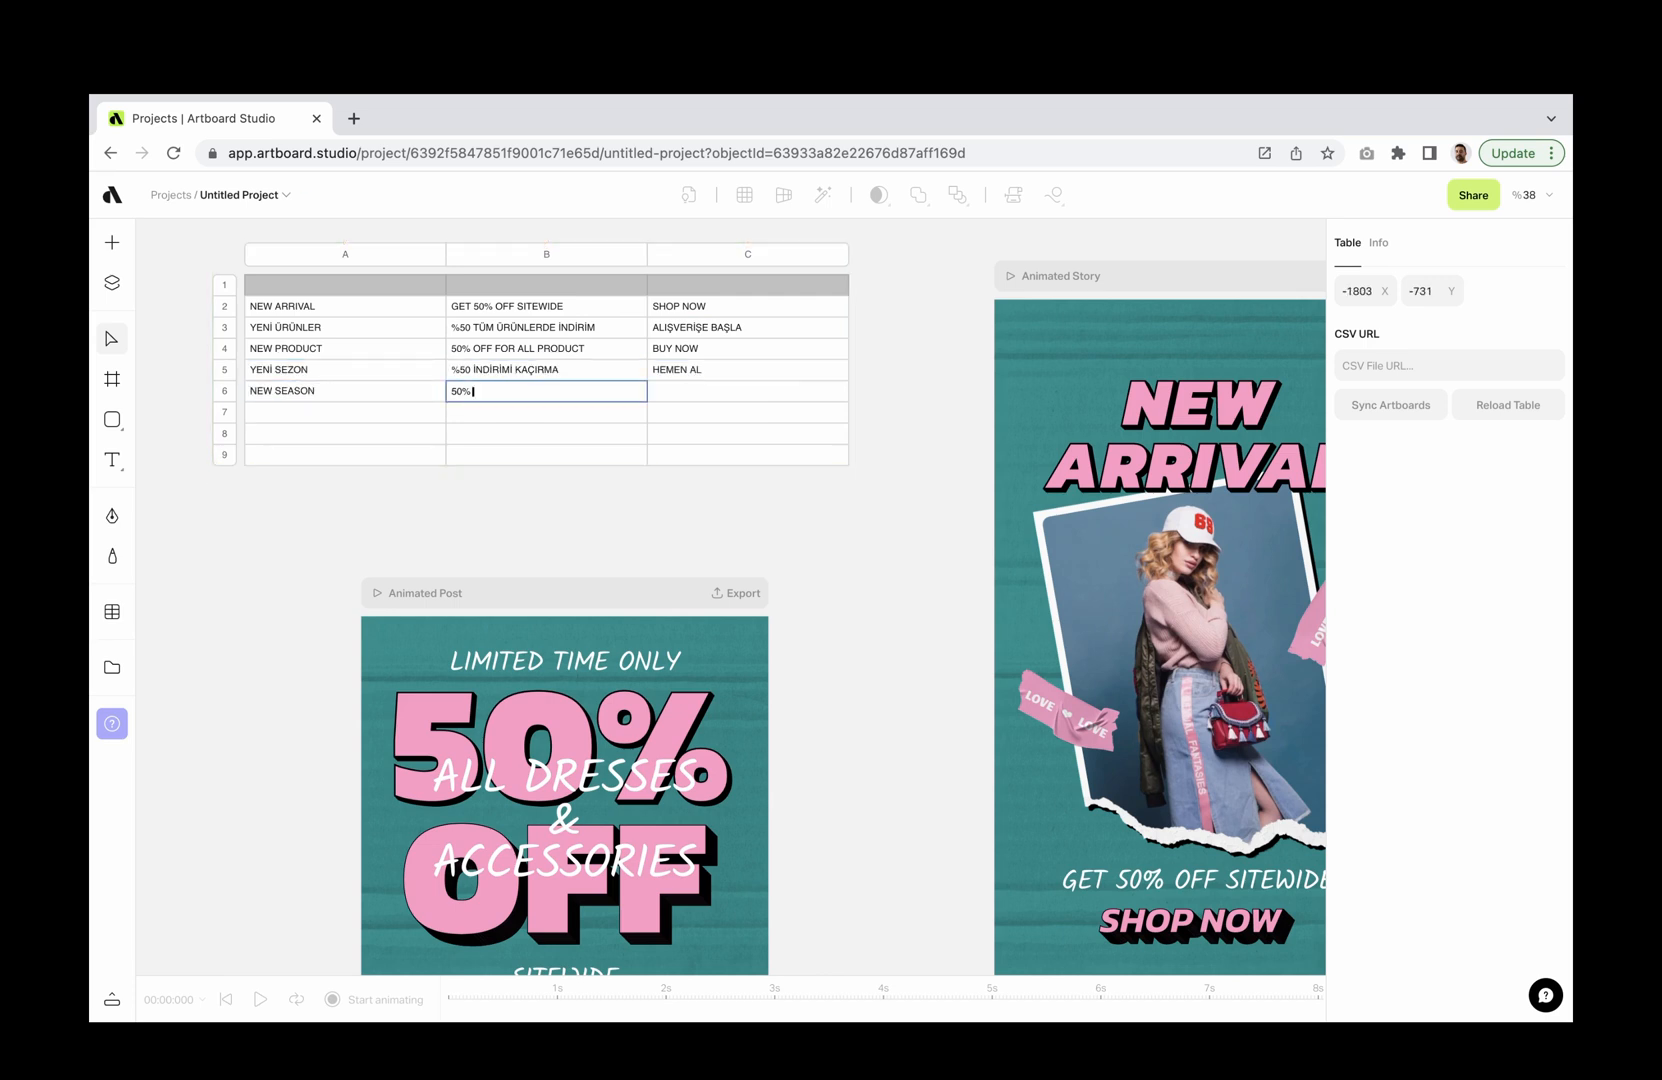
type(" DISCOUNT ON ALL ITEMS\tSTART SHOPPING\tGET NEW PRODUCT\t50% DISCOUNT SITEWIDE\tGET IT NOW\tALL NEW PRODUCTS\tGET")
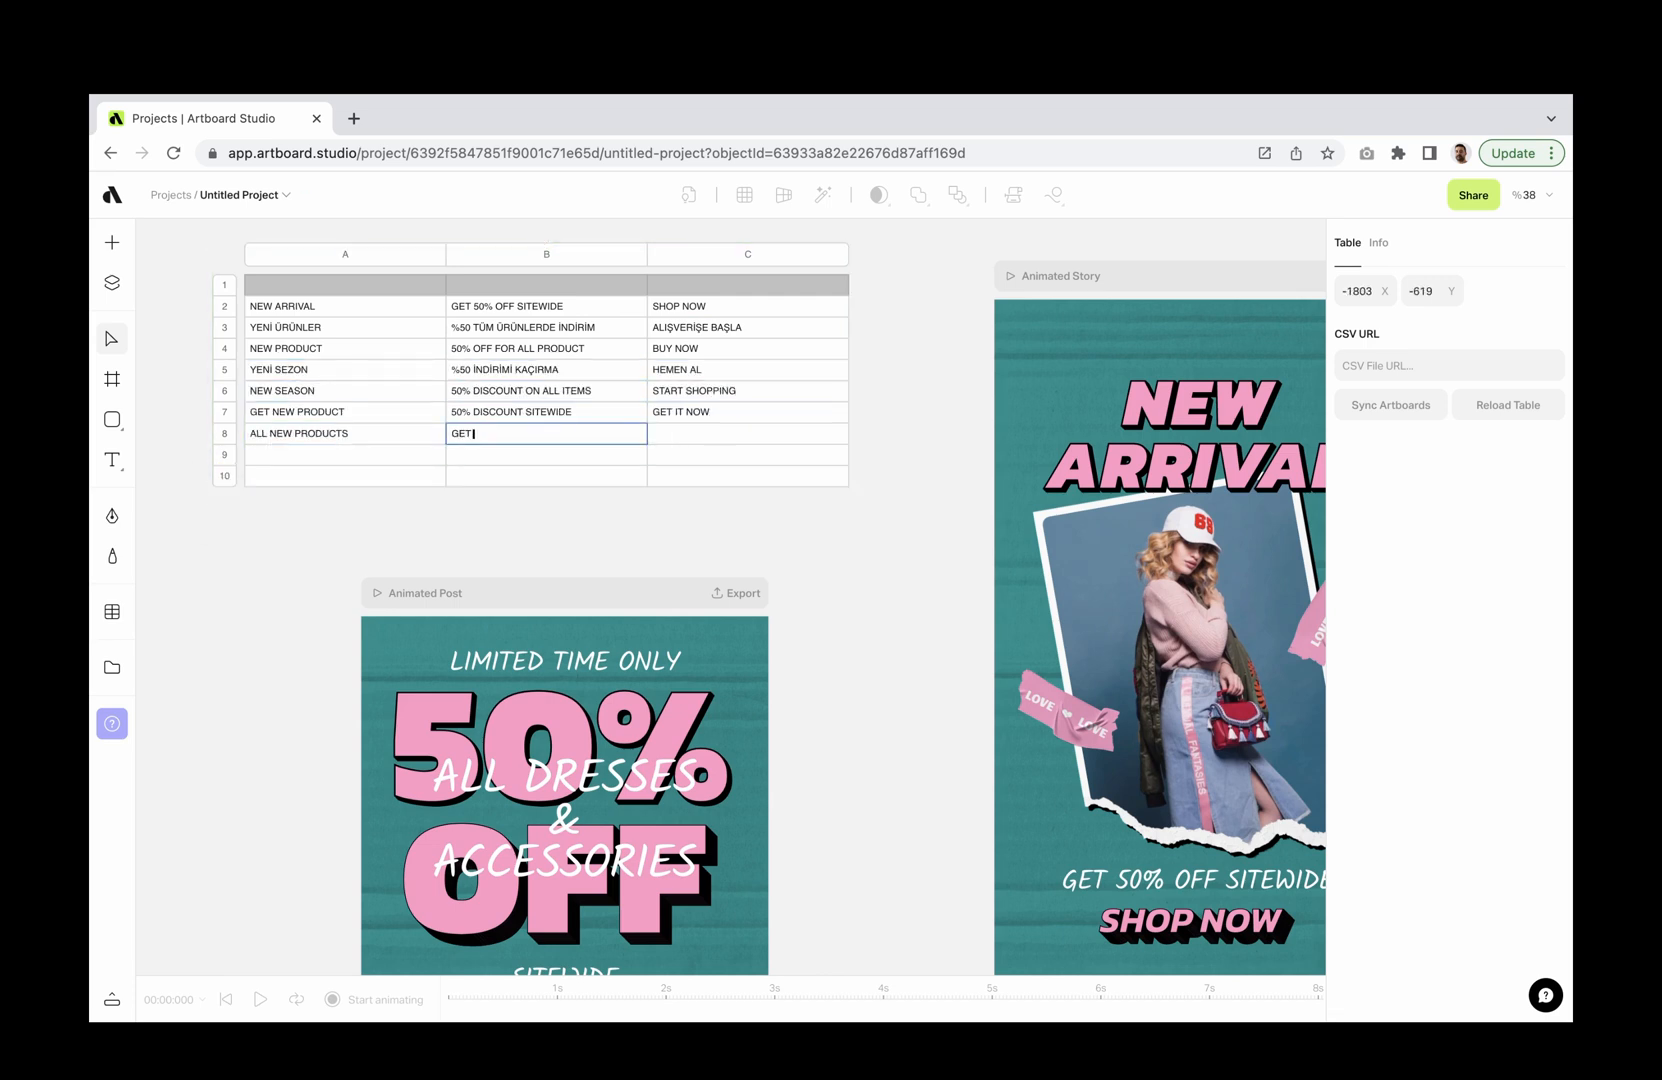
type(" 50% DISCOUNT FOR ALL")
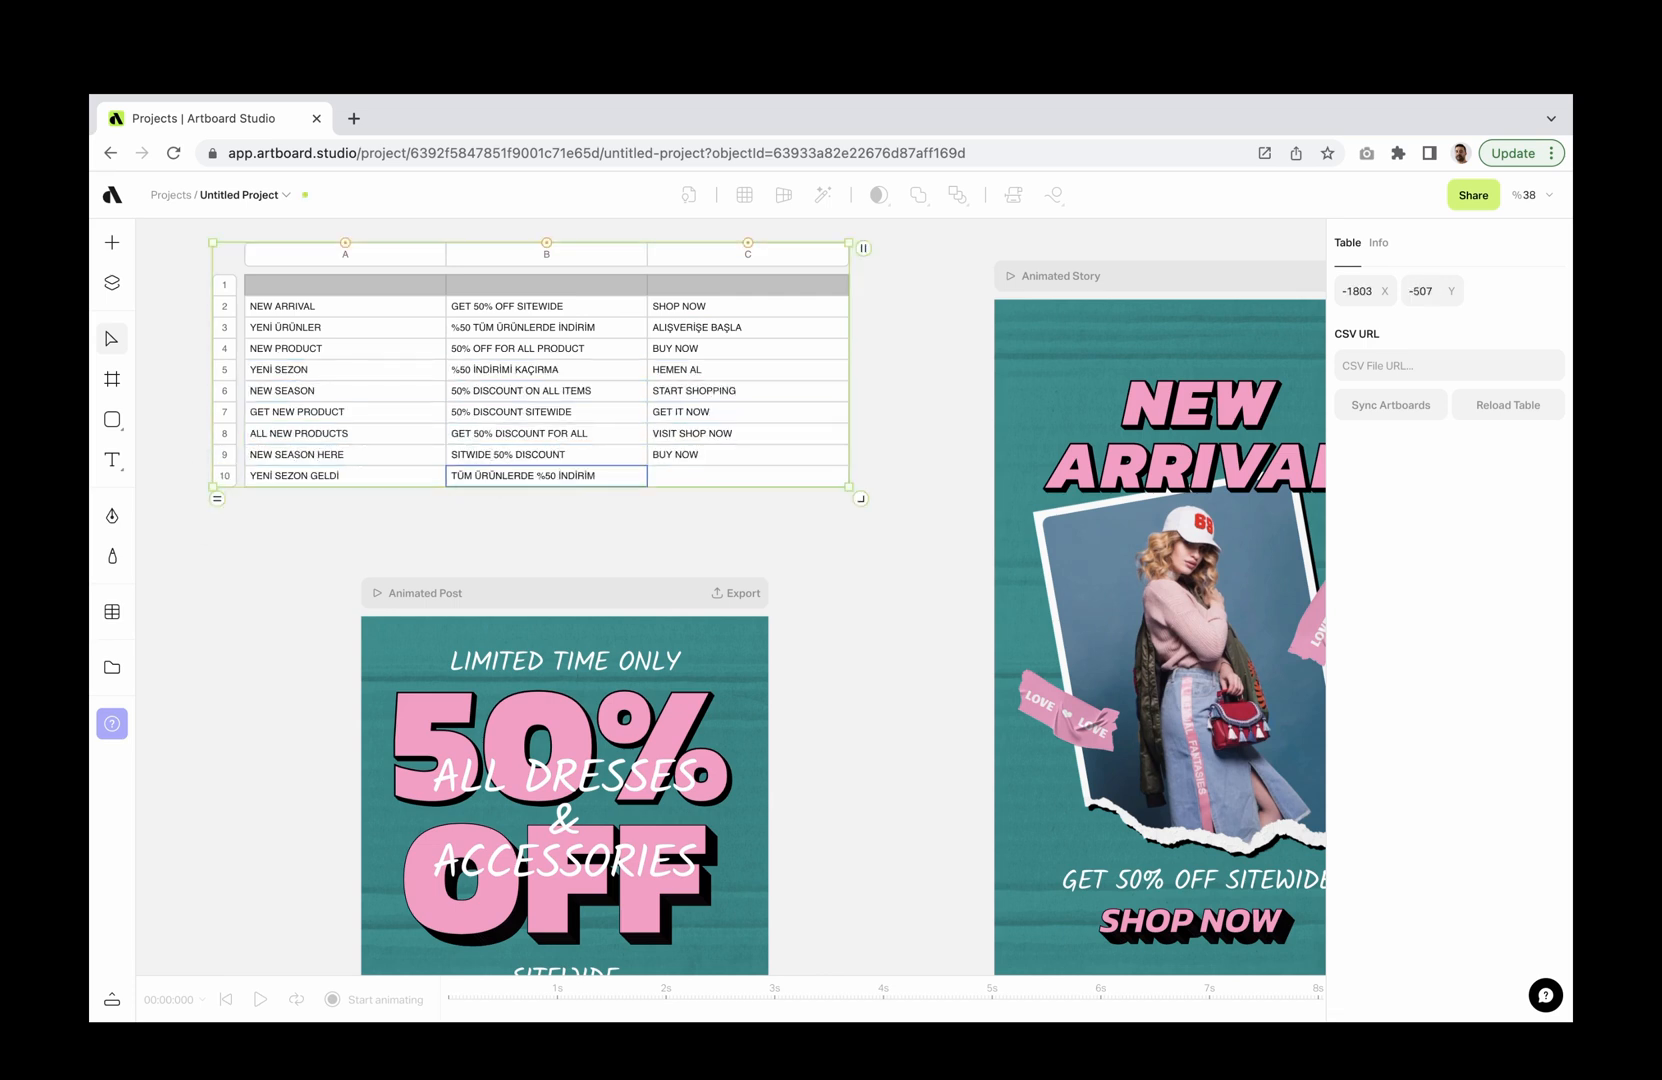
type("\tVISIT SHOP NOW\tNEW SEASON HERE\tSITWIDE 50% DISCOUNT\tBUY NOW\tYENİ SEZON GELDİ\tTÜM ÜRÜNLERDE %50 İNDİRİM\tHEMEN SATIN AL")
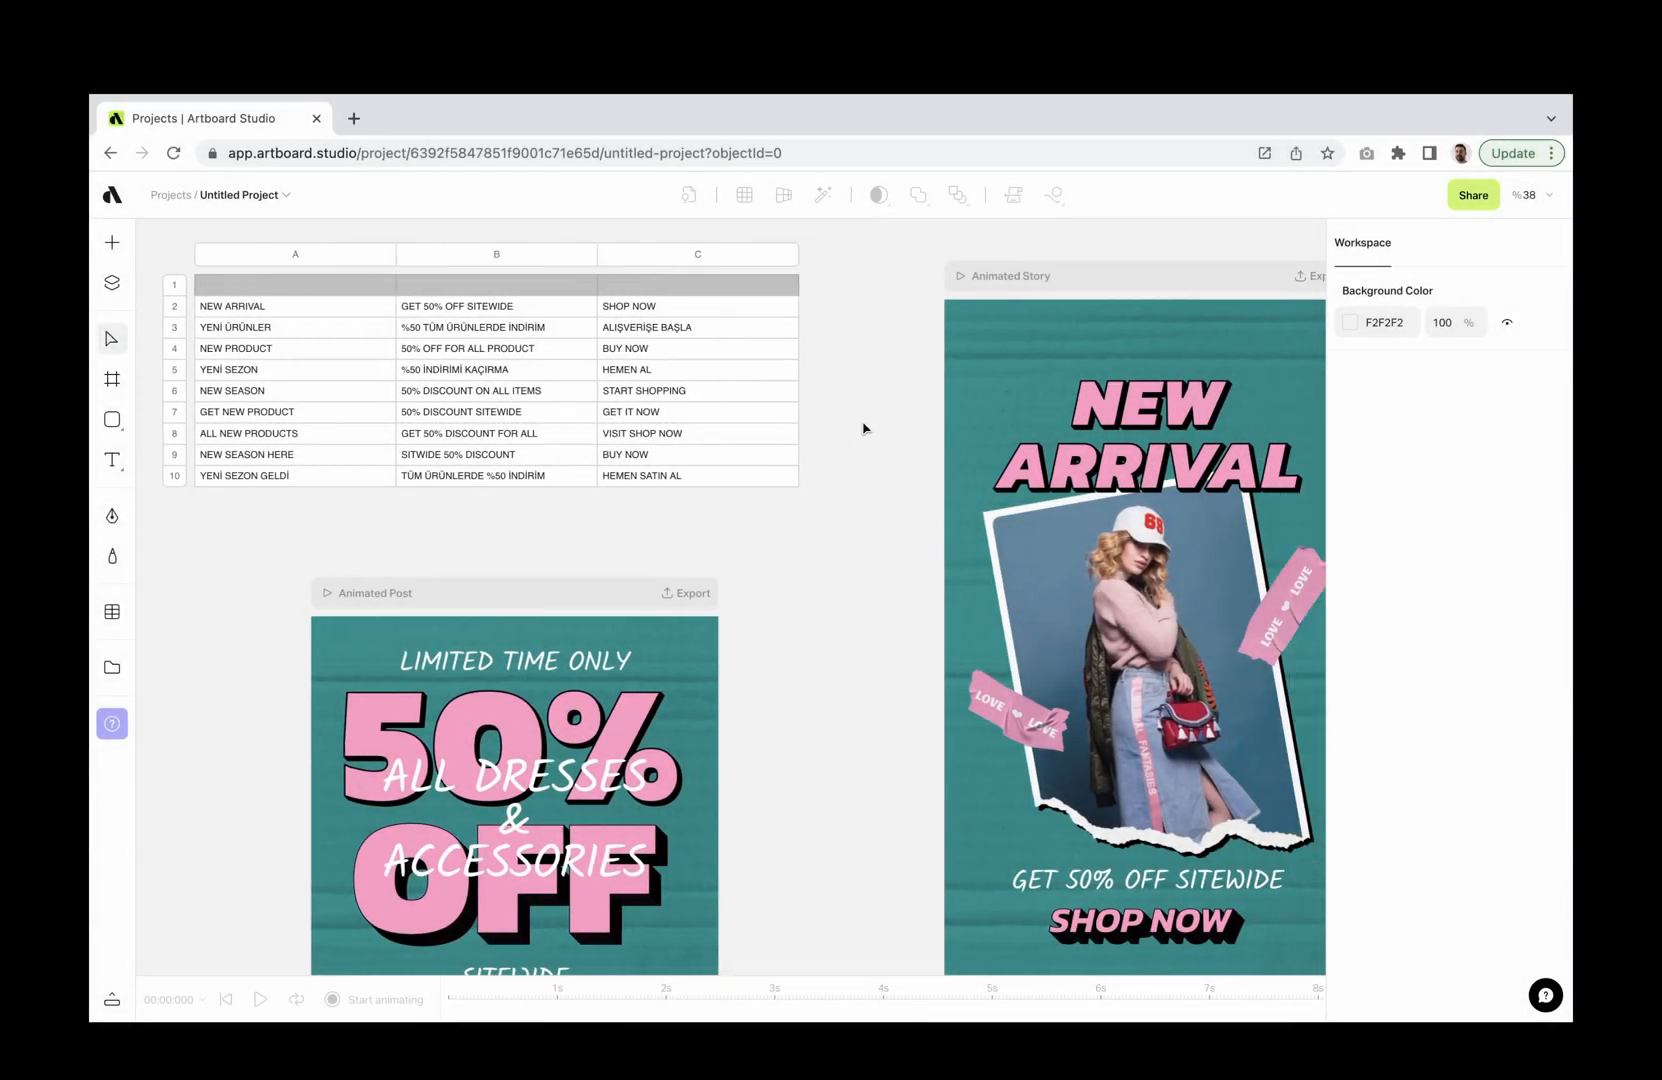
- Link columns A, B and C to the NEW ARRIVAL, GET 50% OFF SITEWIDE and SHOP NOW texts
left_click(497, 295)
left_click_drag(289, 239, 1072, 433)
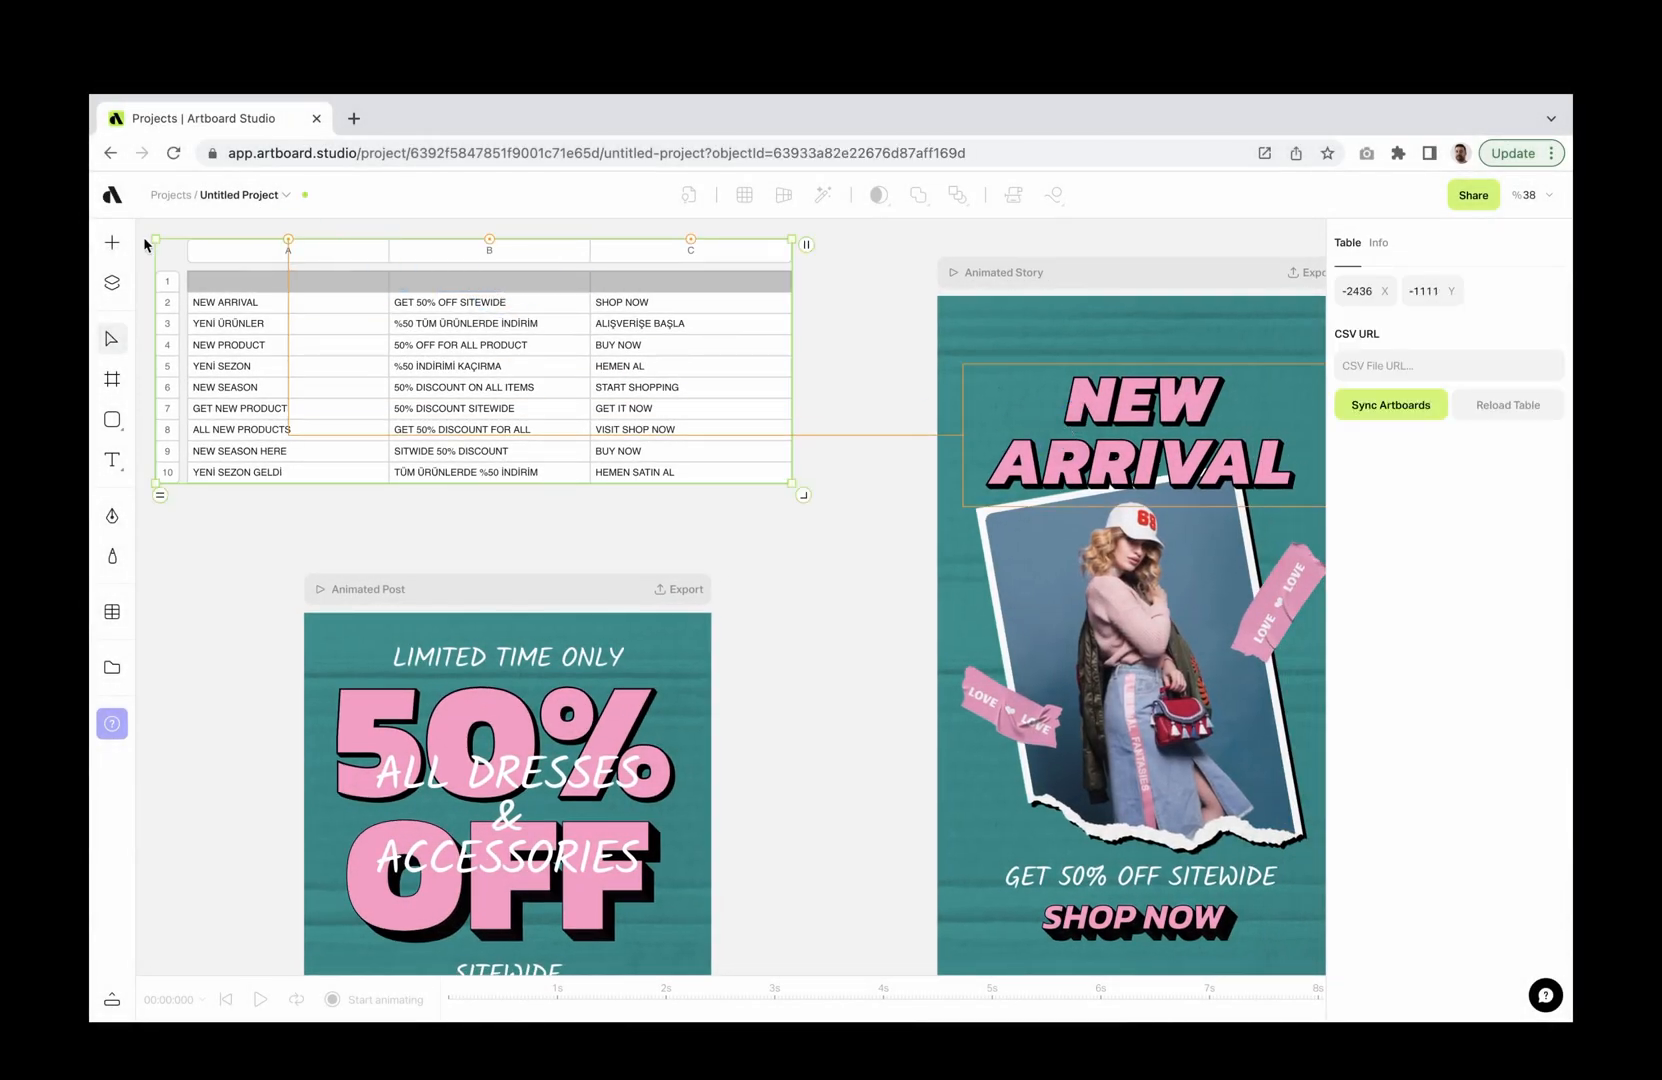
left_click_drag(501, 256, 1076, 868)
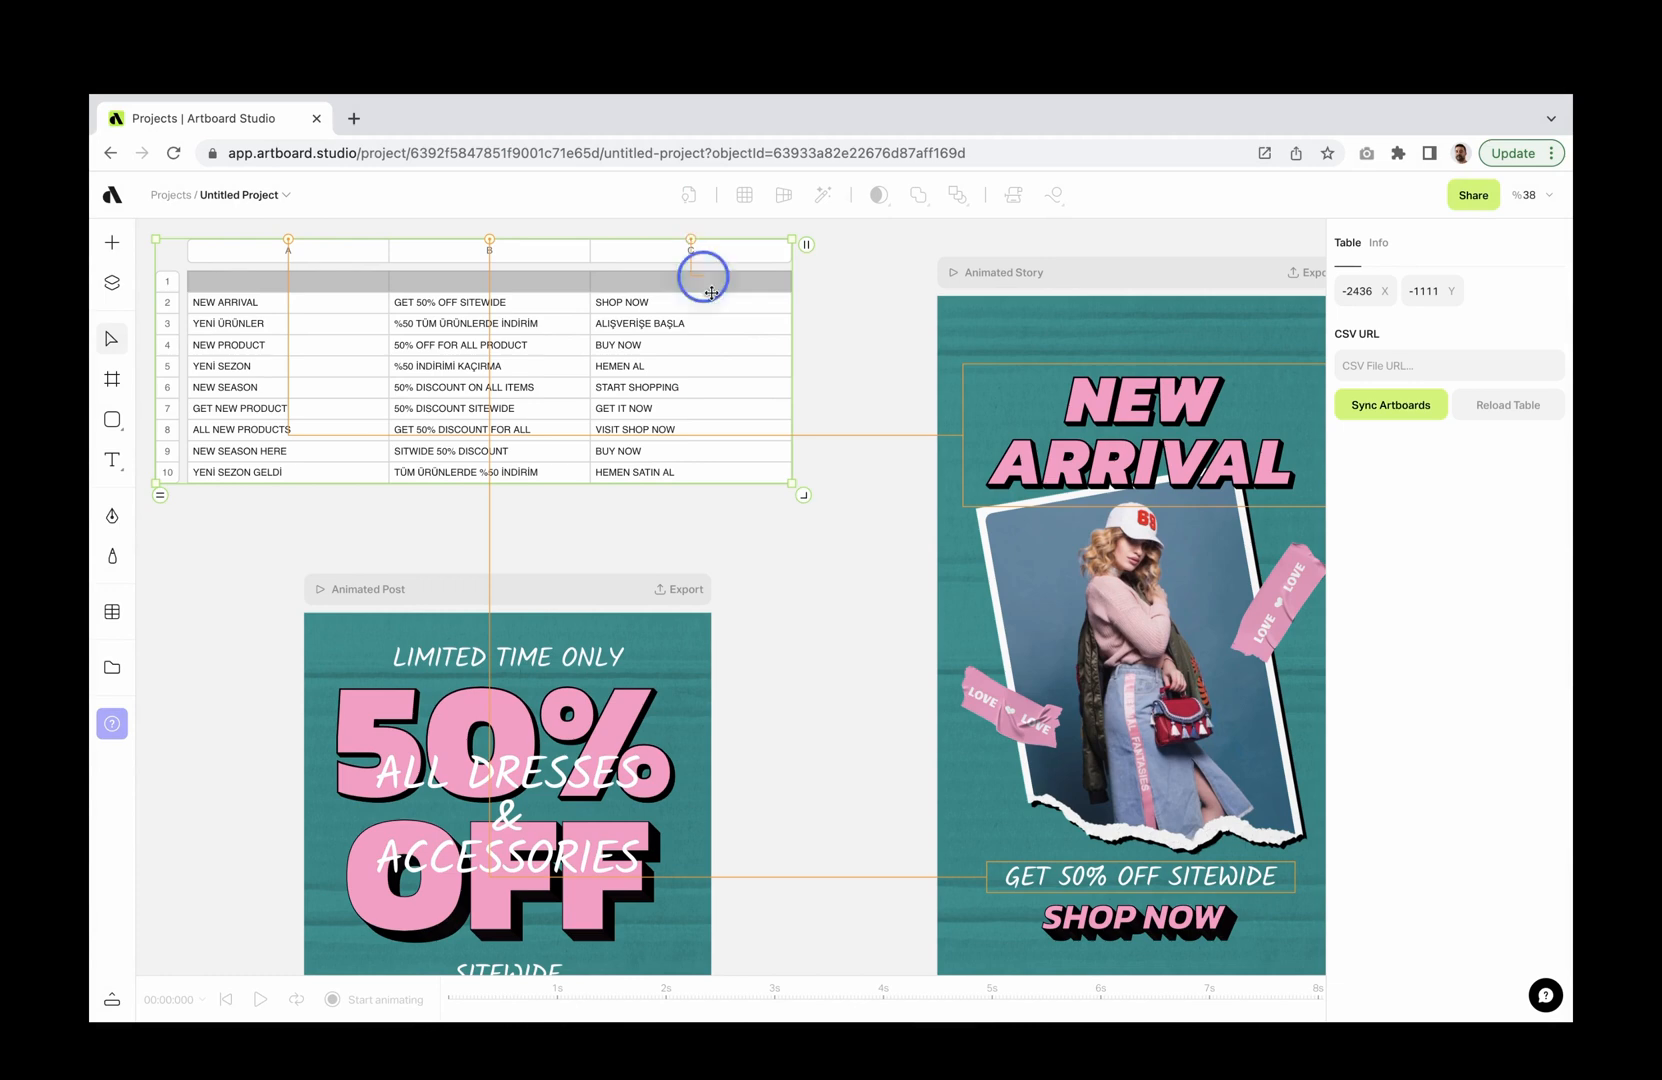
left_click_drag(711, 292, 1072, 920)
scroll(614, 591, "down", 5)
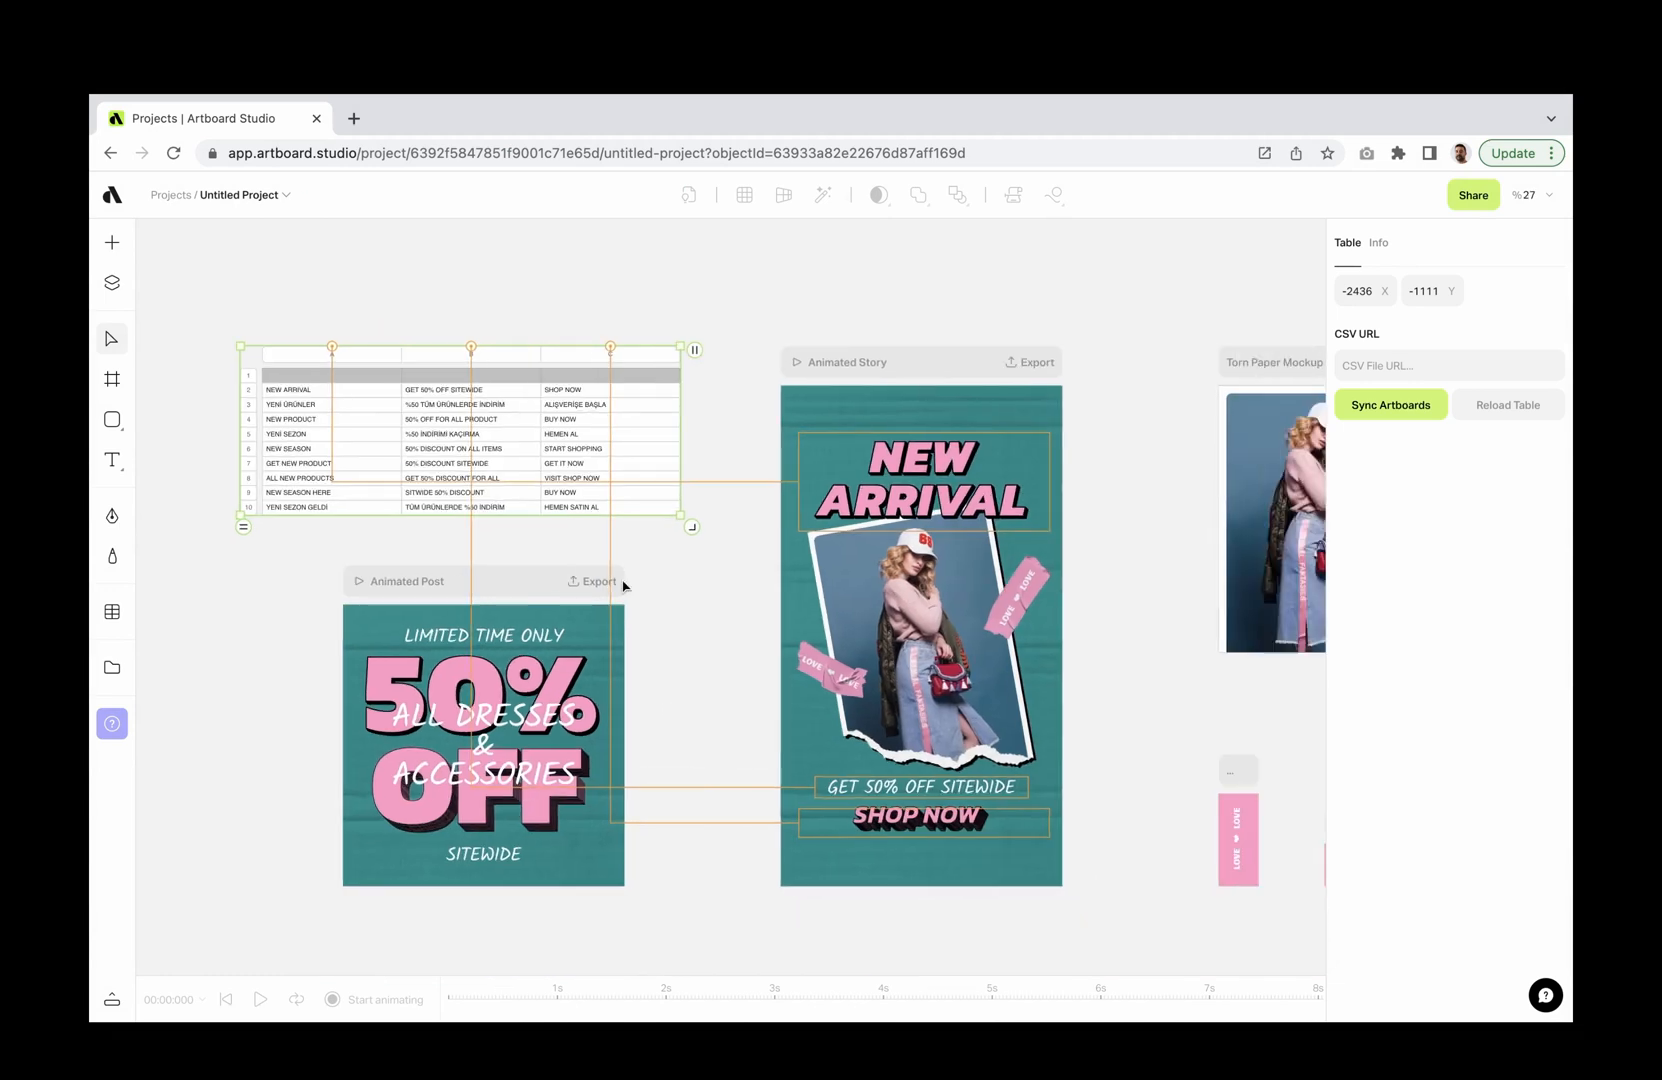
- Move the Torn Paper Mockup artboard aside and reselect the table
left_click(977, 471)
left_click_drag(977, 471, 294, 653)
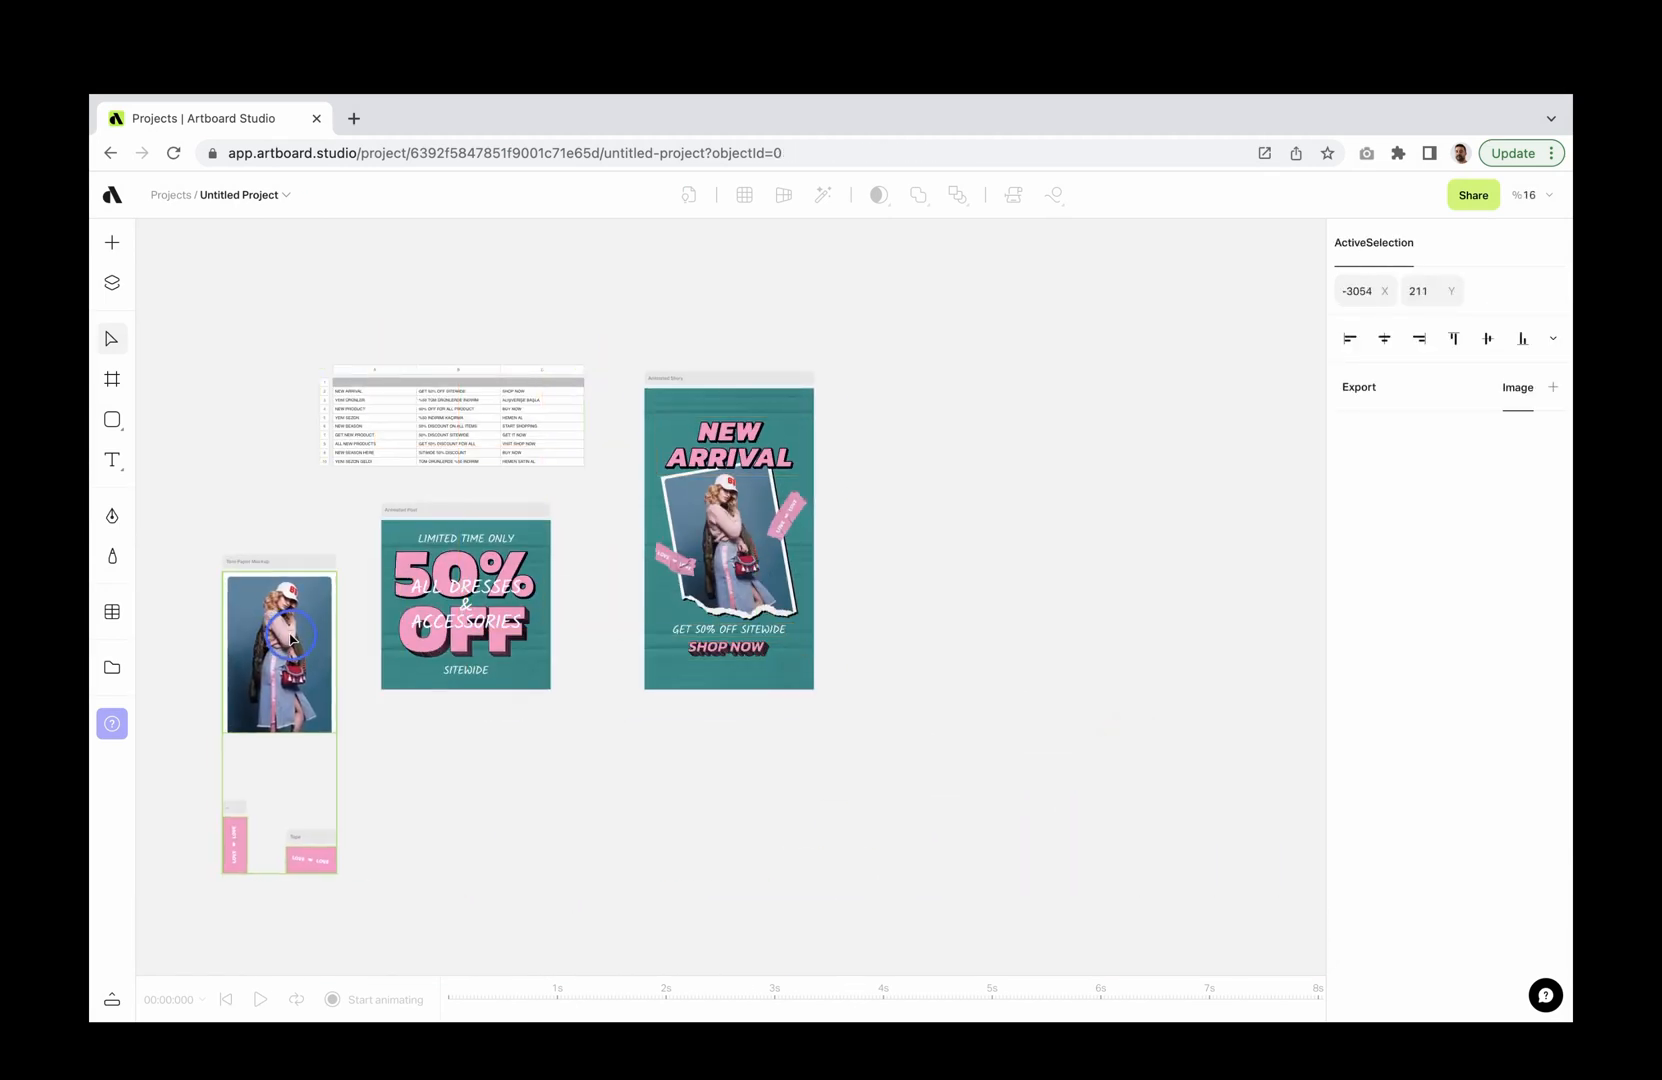
left_click(511, 427)
scroll(512, 427, "up", 3)
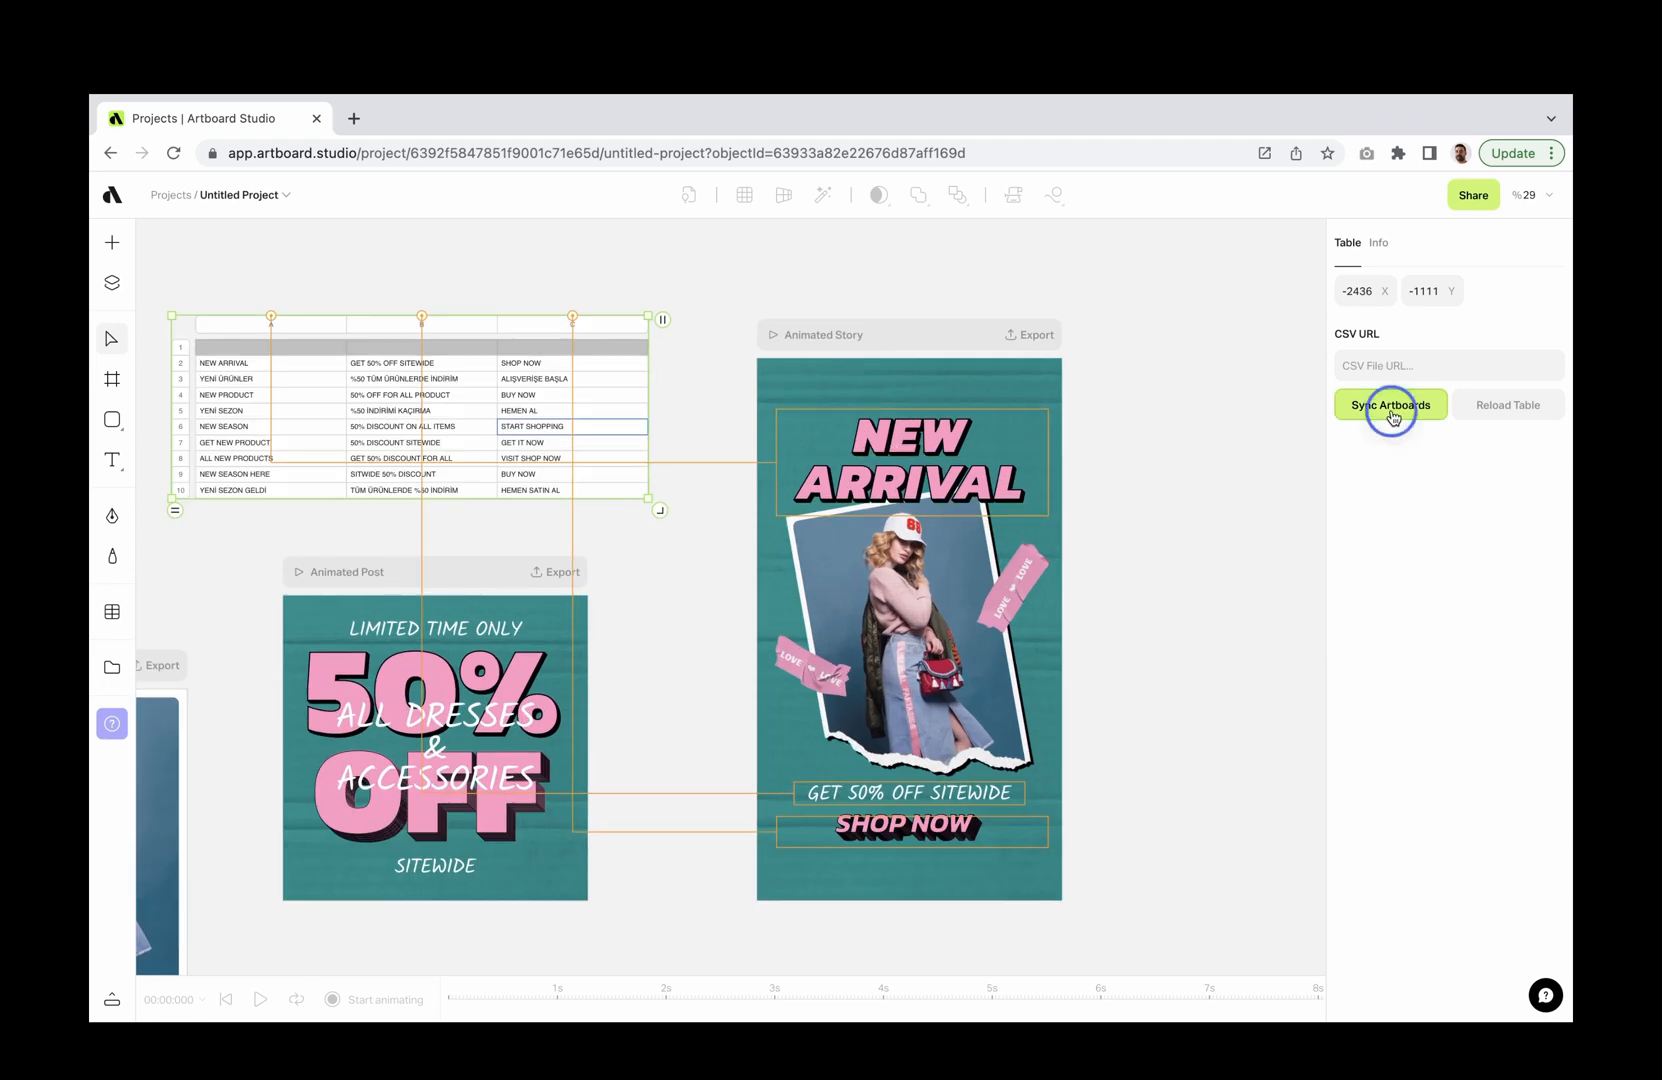
- Sync artboards so each table row gets its own story artboard
left_click(1392, 412)
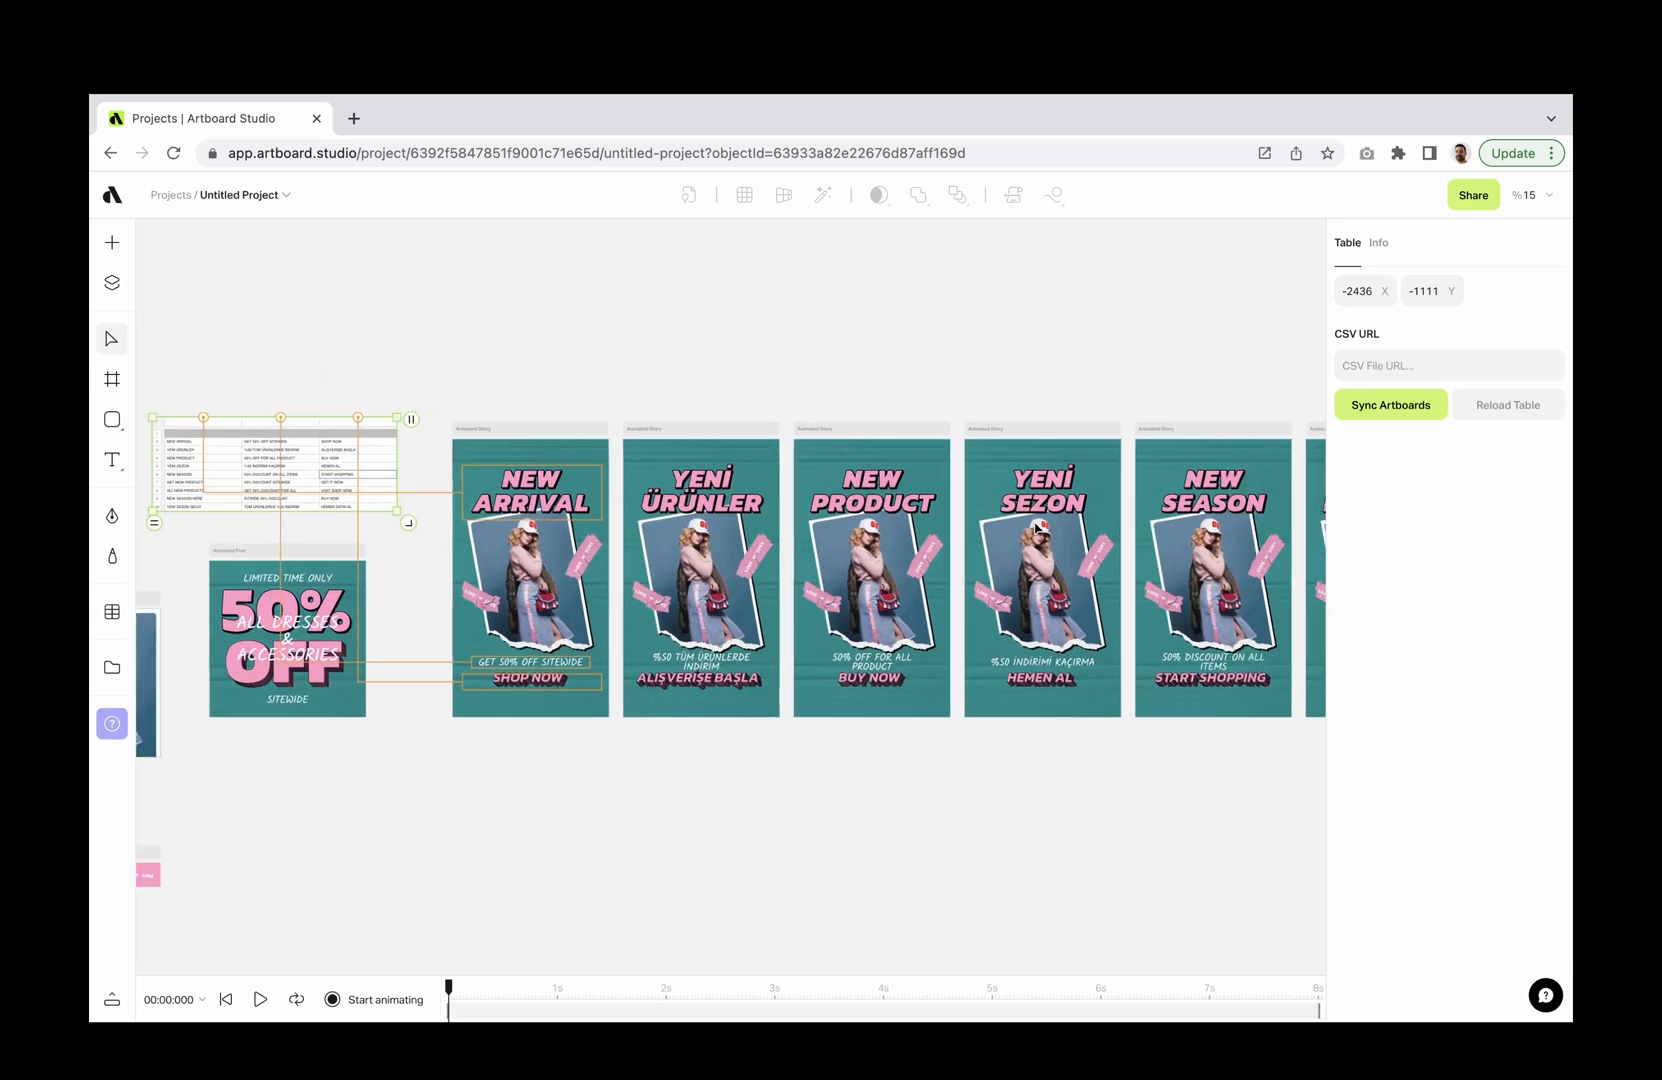
scroll(731, 585, "right", 3)
scroll(731, 584, "right", 3)
scroll(731, 584, "right", 3)
scroll(731, 584, "up", 2)
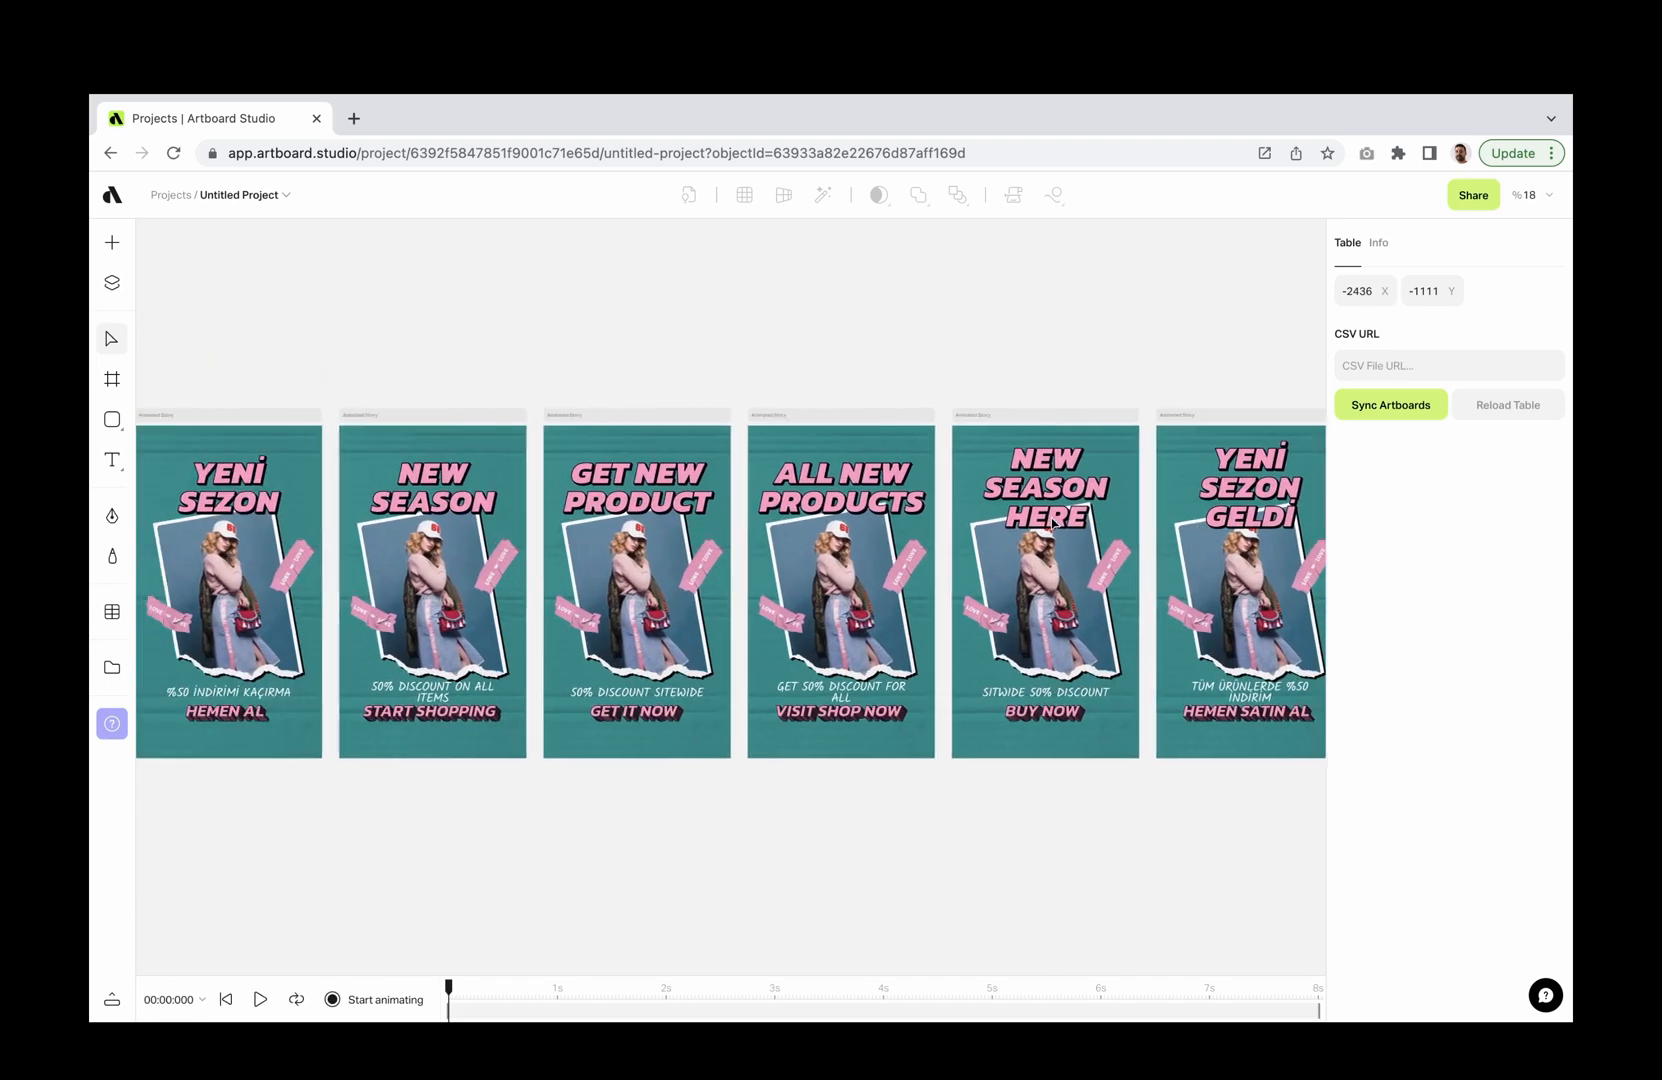
scroll(1050, 518, "left", 3)
scroll(1026, 623, "left", 2)
scroll(996, 741, "up", 2)
scroll(996, 742, "up", 3)
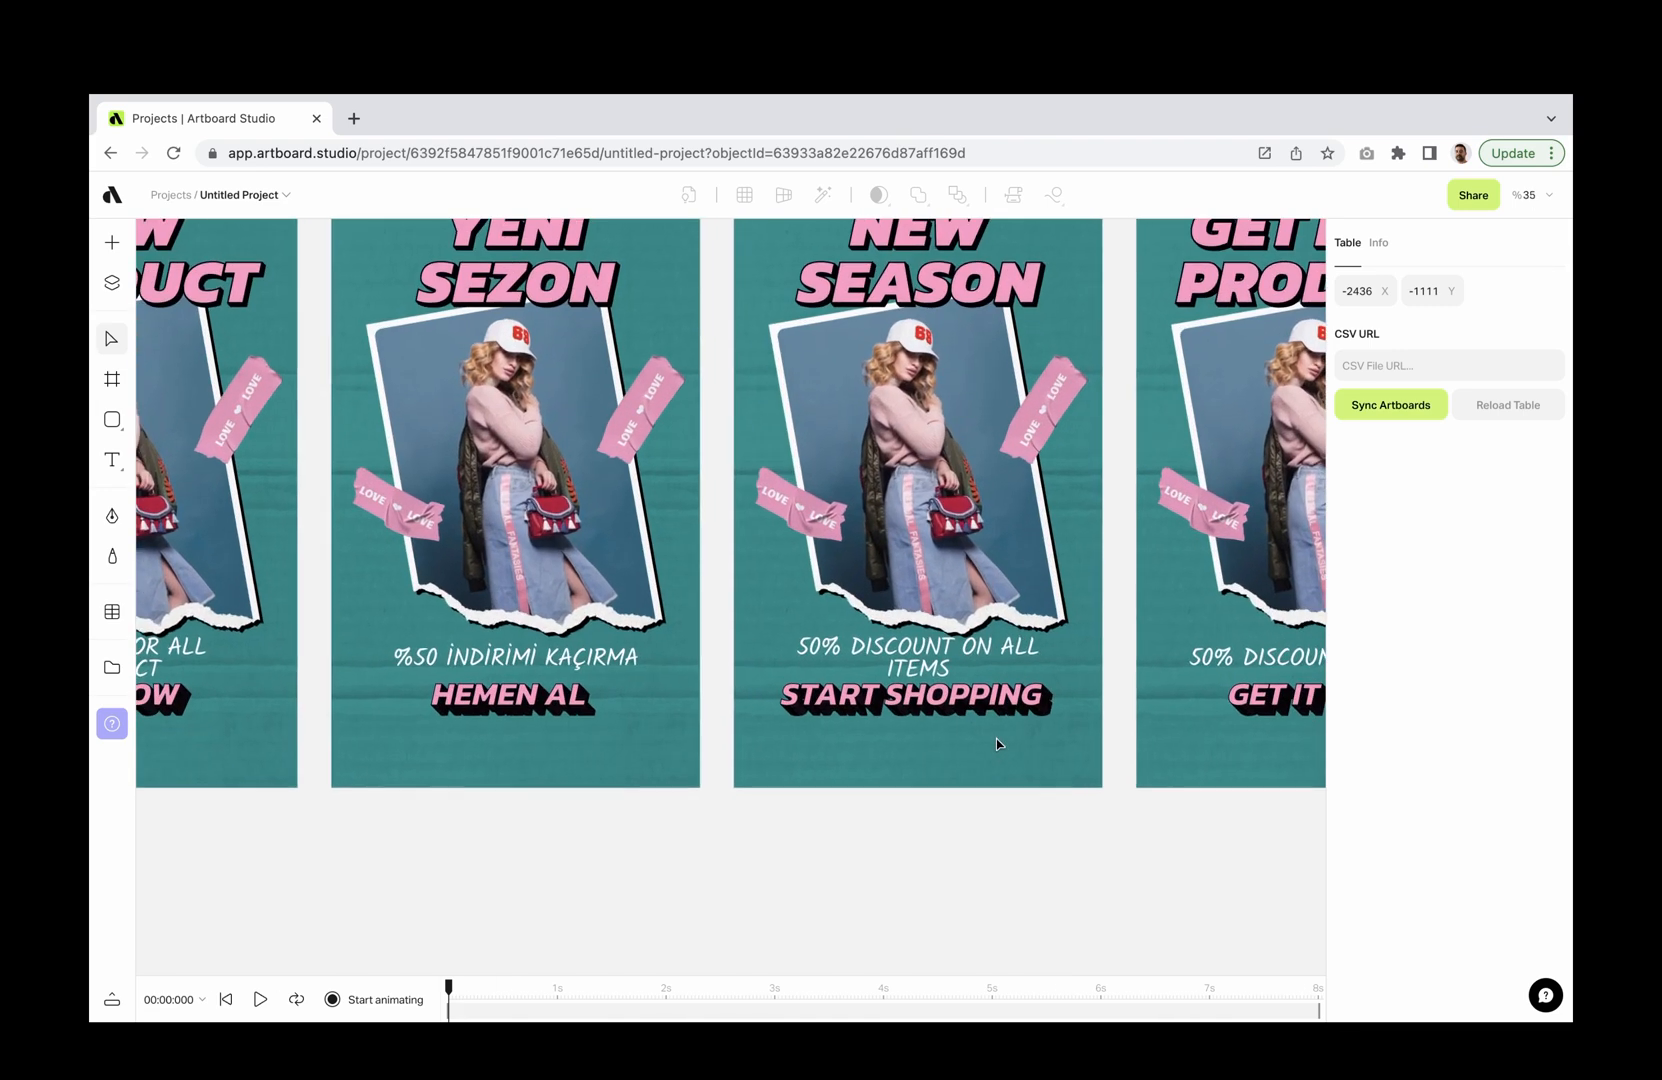
scroll(996, 742, "left", 3)
scroll(996, 742, "left", 3)
scroll(997, 741, "left", 3)
scroll(1000, 742, "up", 3)
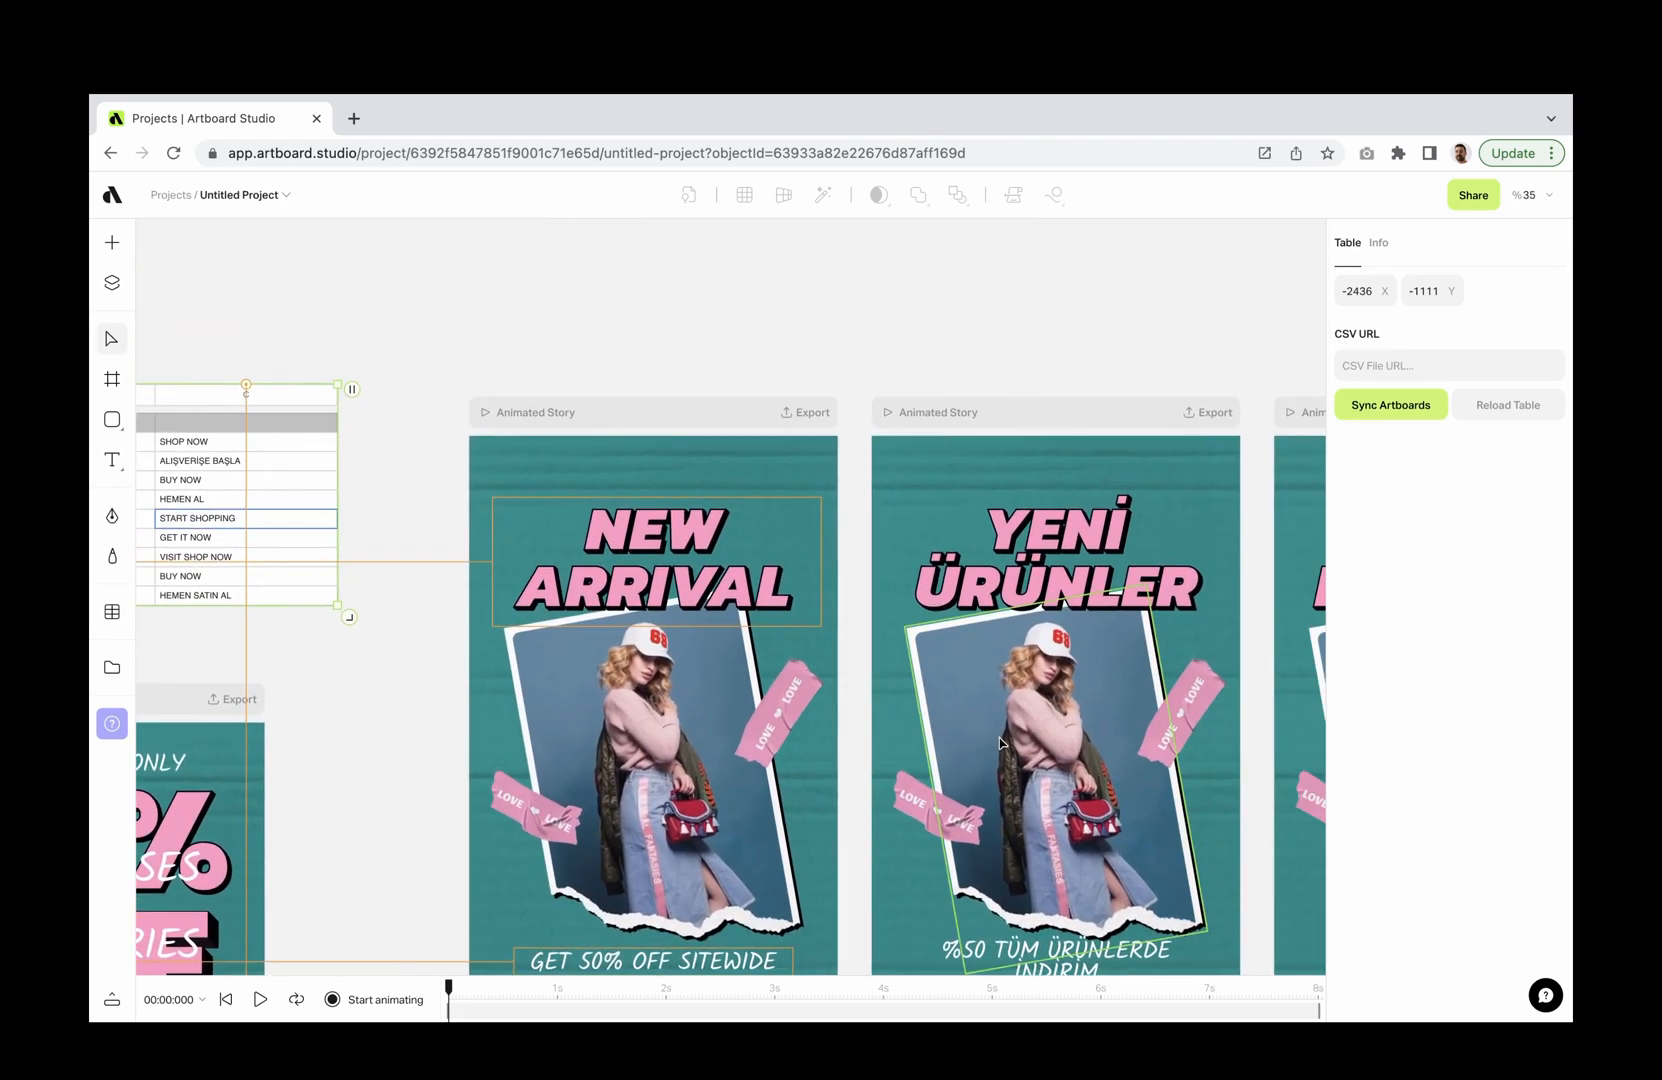
scroll(1000, 742, "down", 3)
scroll(1000, 741, "right", 2)
scroll(792, 334, "right", 2)
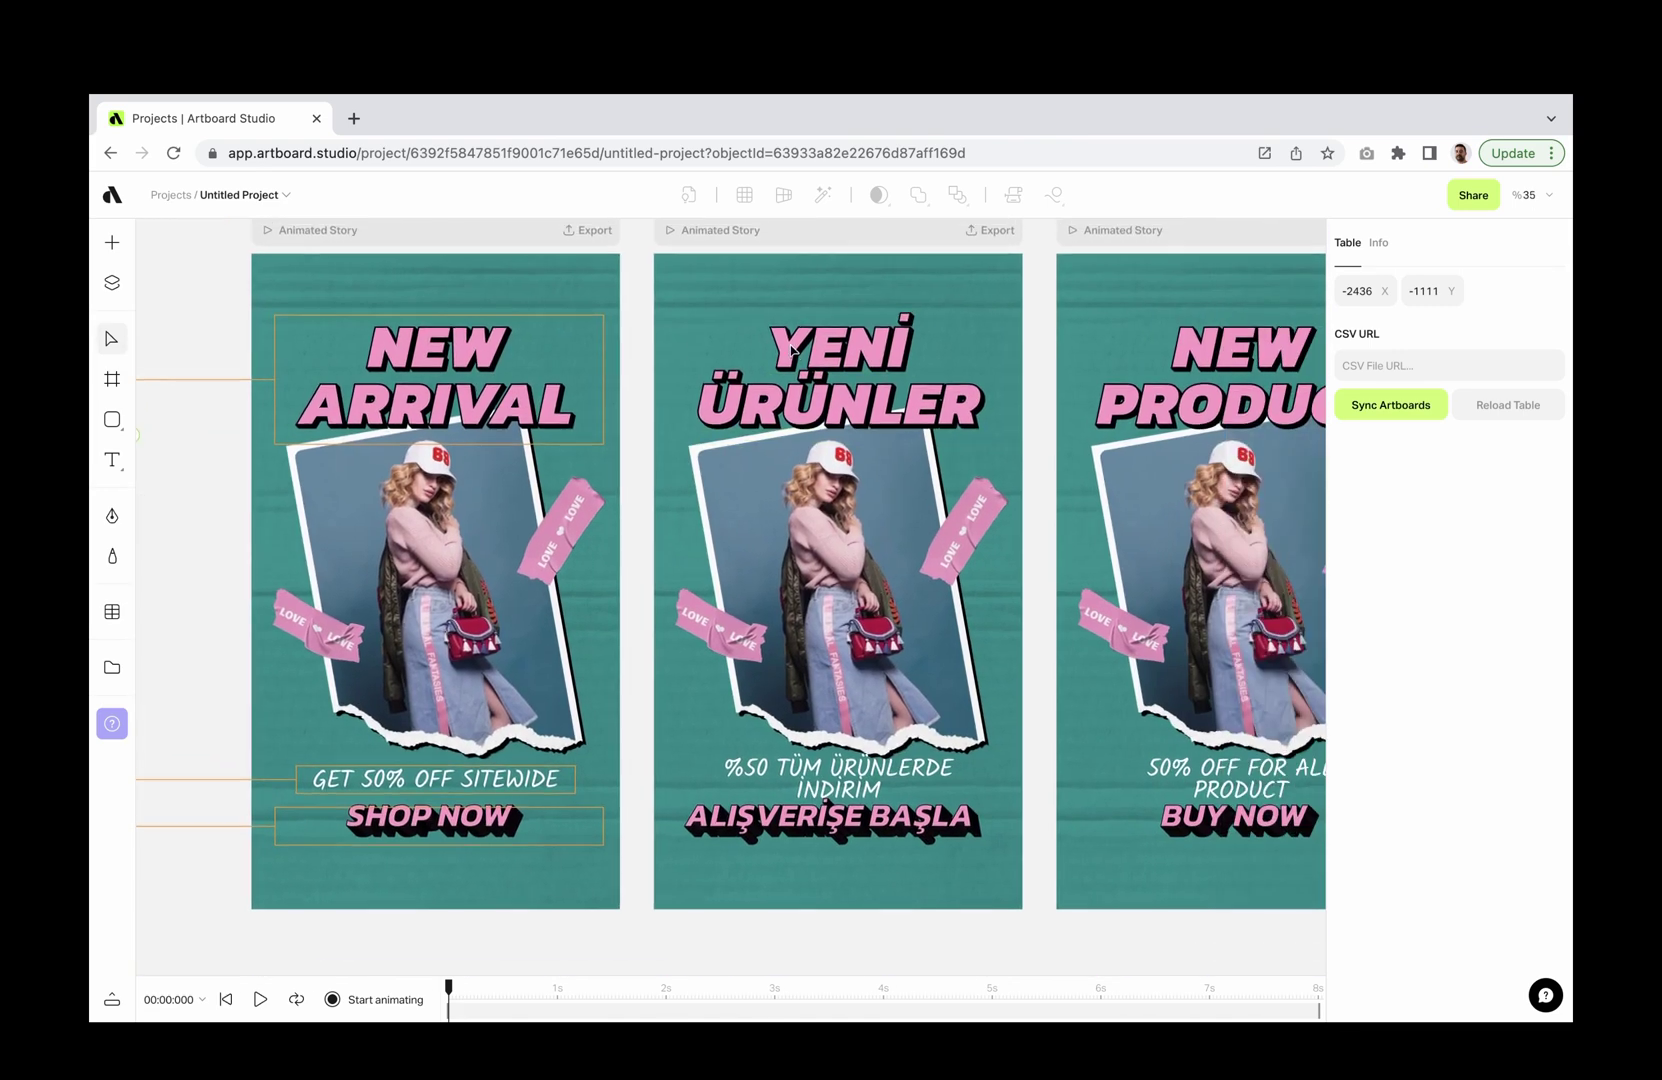
left_click(670, 232)
scroll(794, 312, "right", 6)
scroll(825, 347, "up", 2)
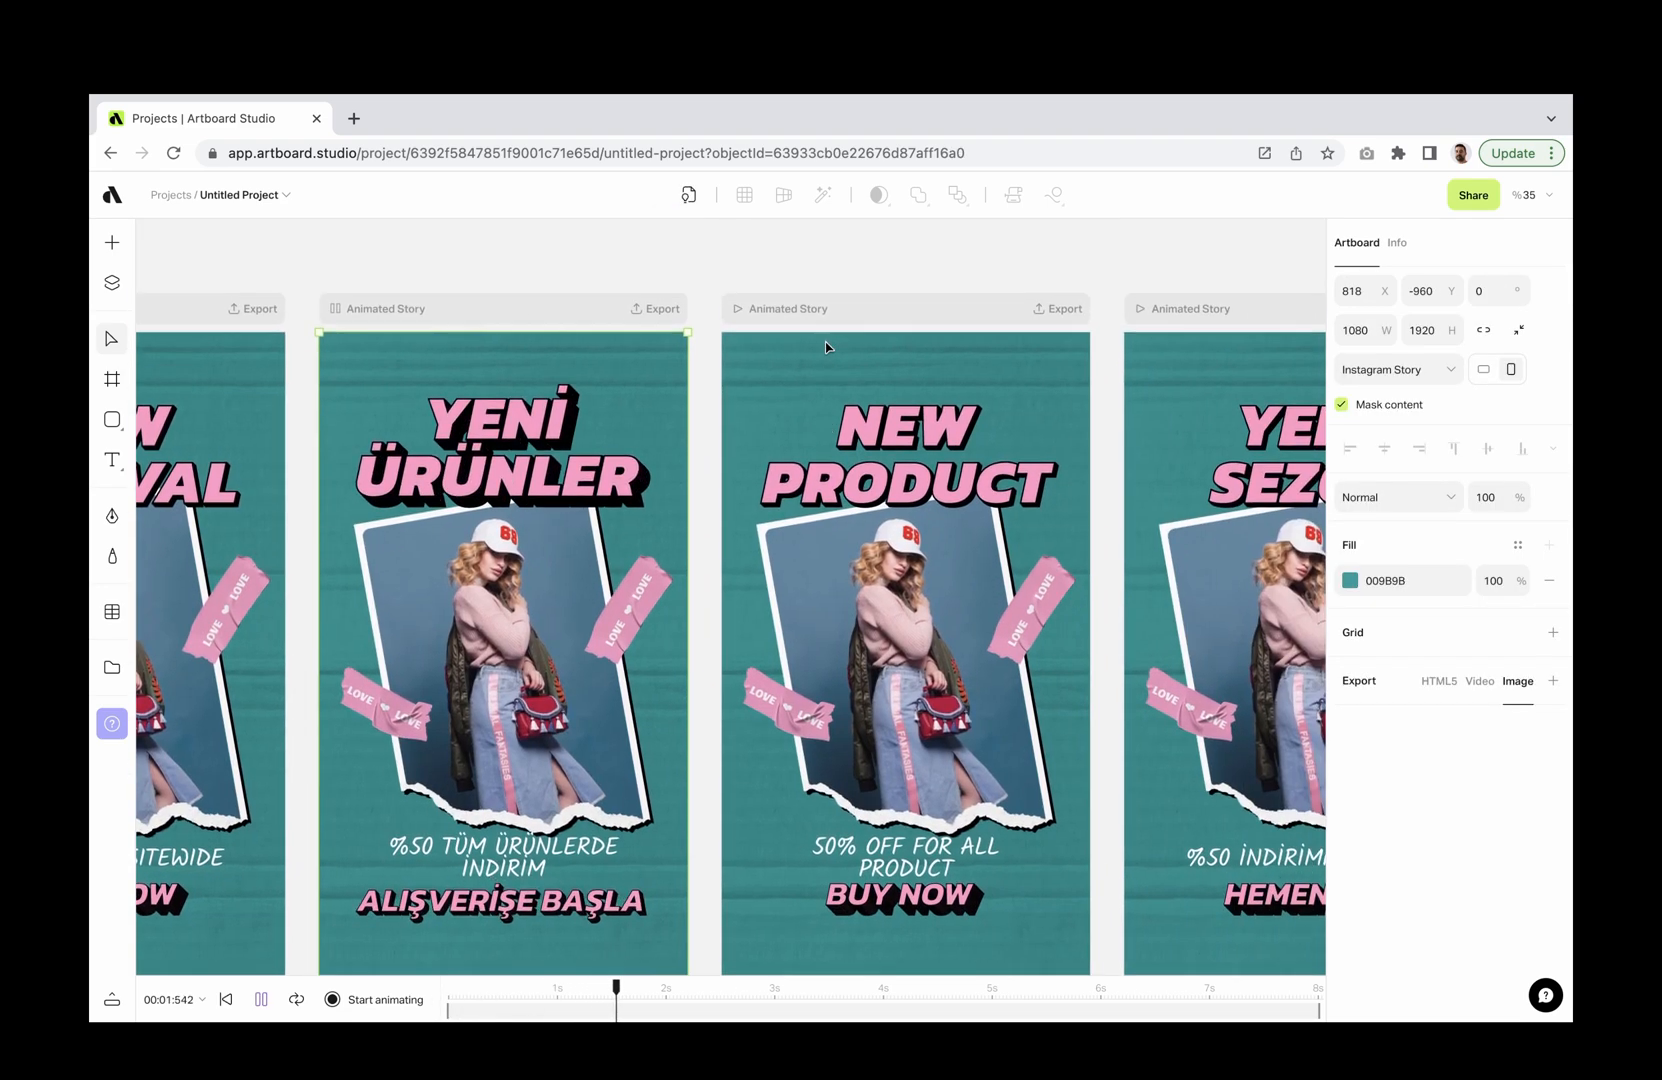
left_click(735, 339)
scroll(827, 334, "right", 6)
scroll(827, 334, "up", 1)
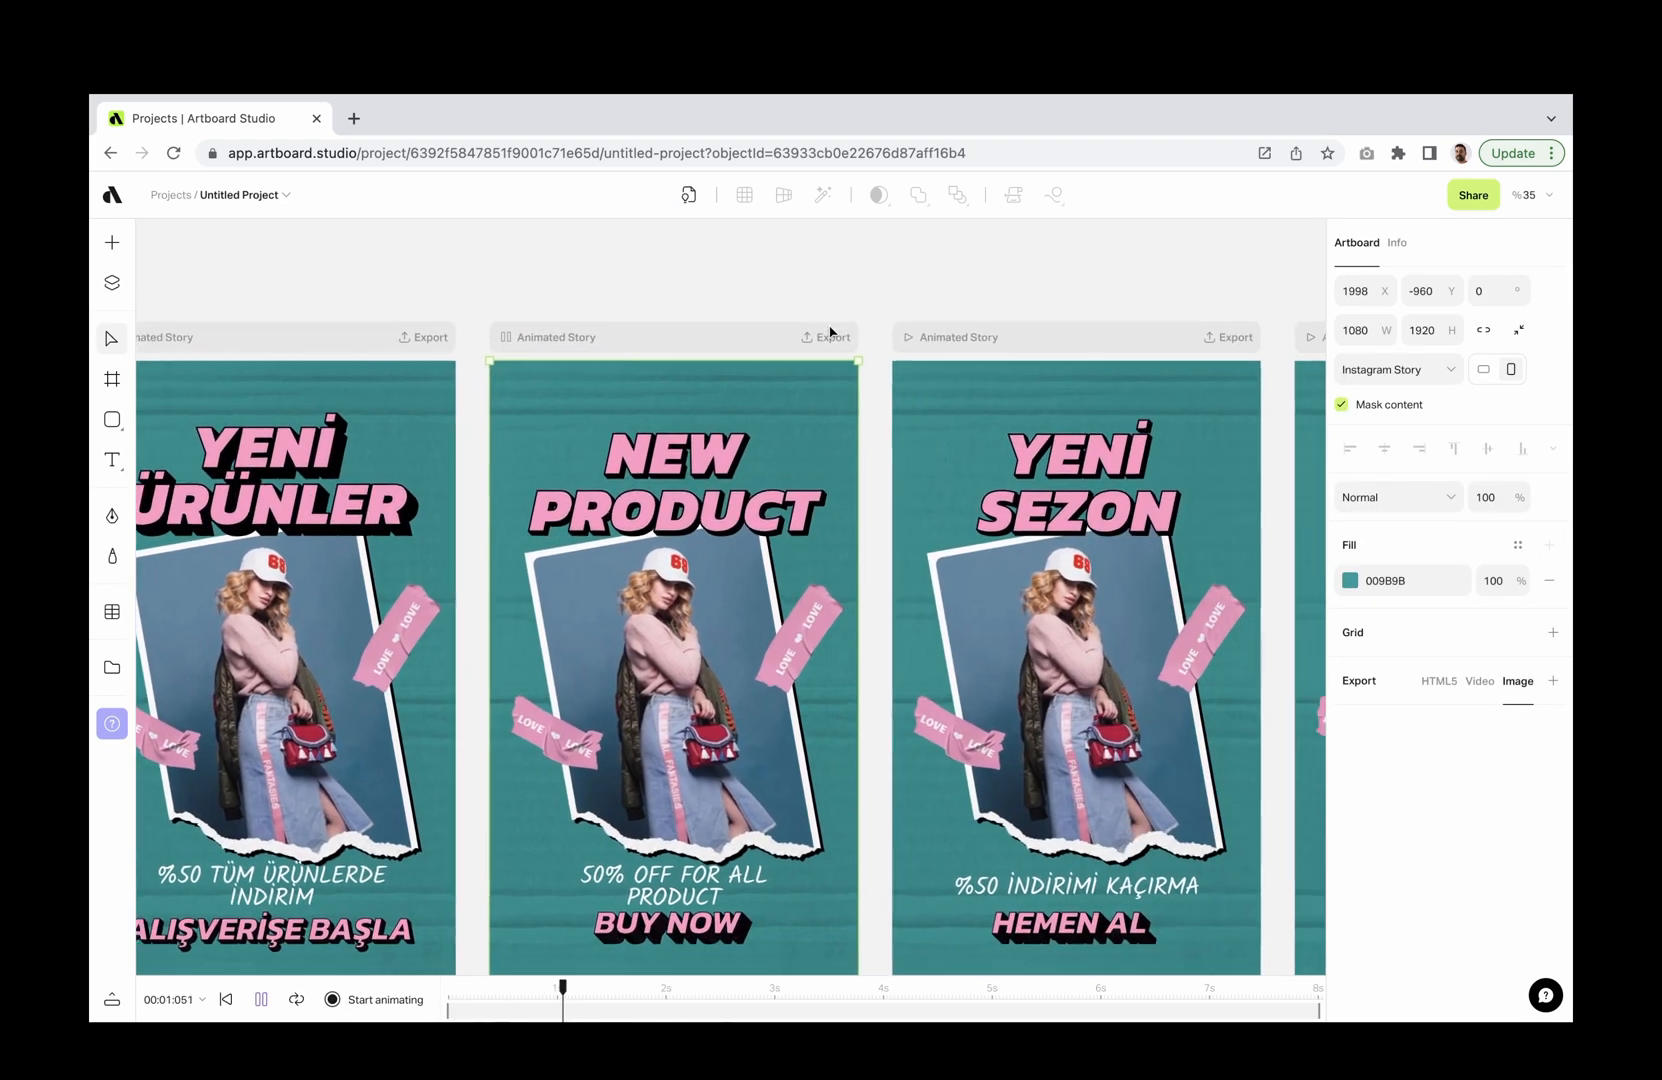
left_click(909, 339)
scroll(912, 340, "right", 1)
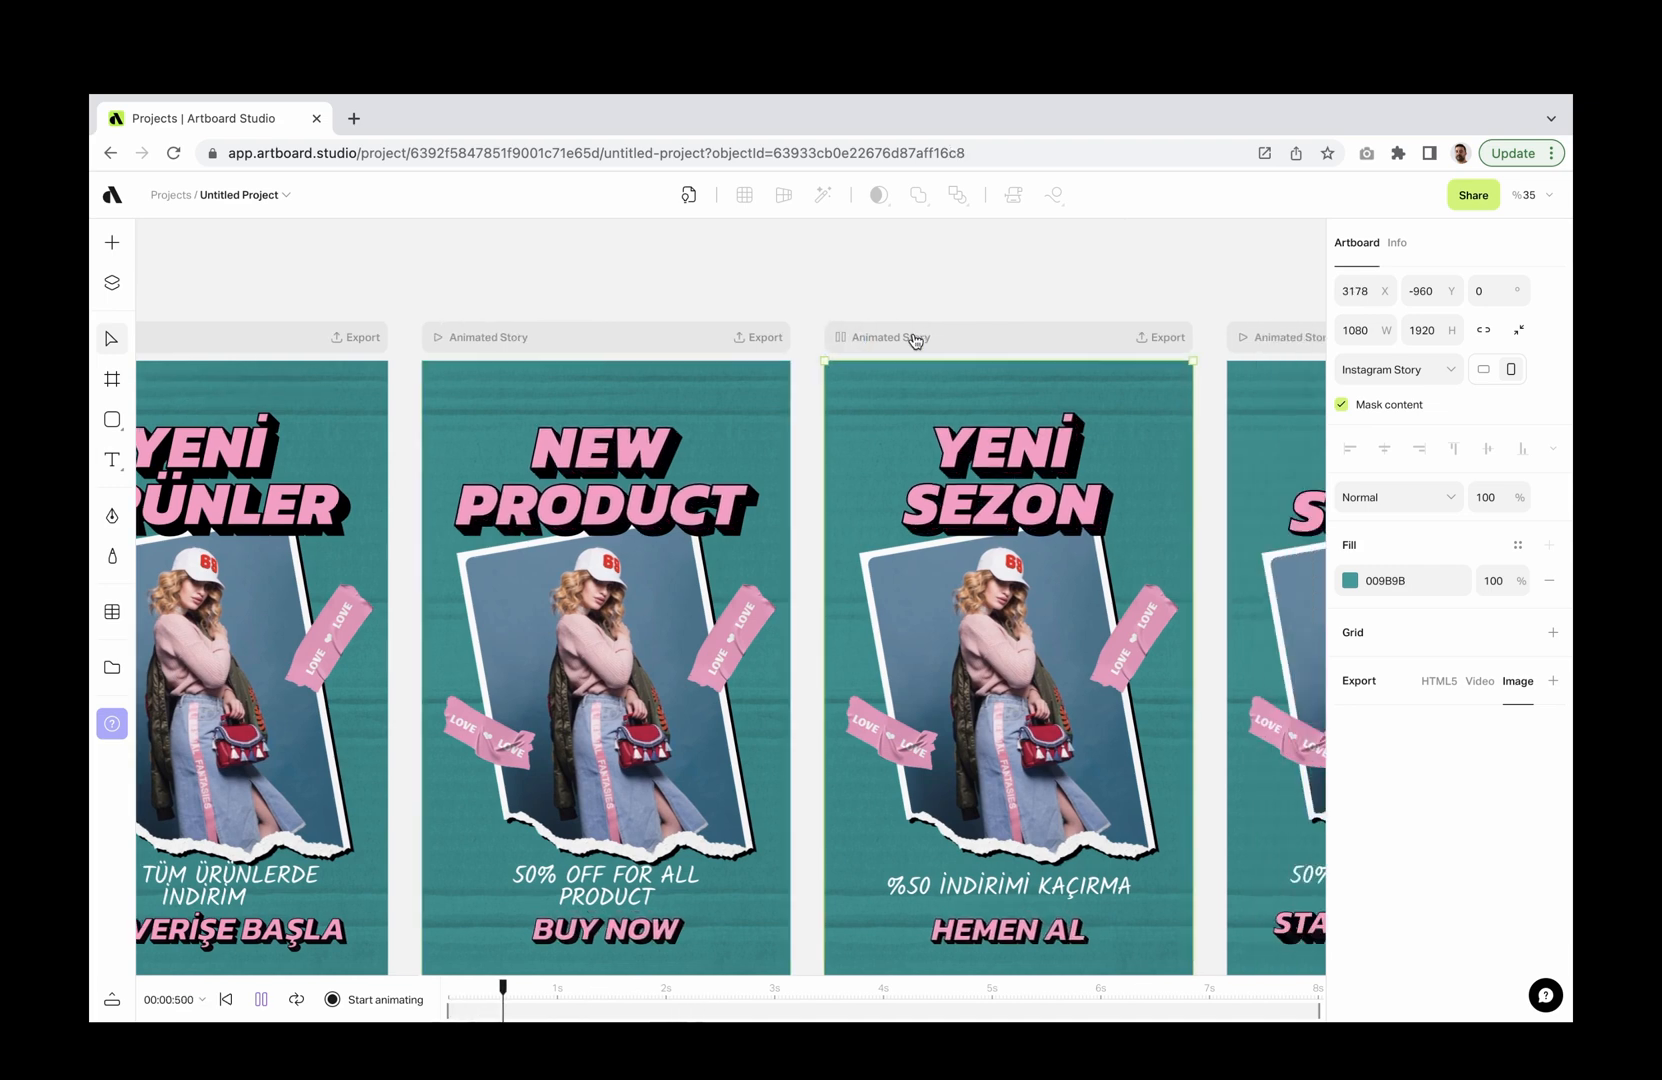
scroll(913, 341, "right", 2)
scroll(914, 342, "right", 2)
scroll(914, 341, "right", 2)
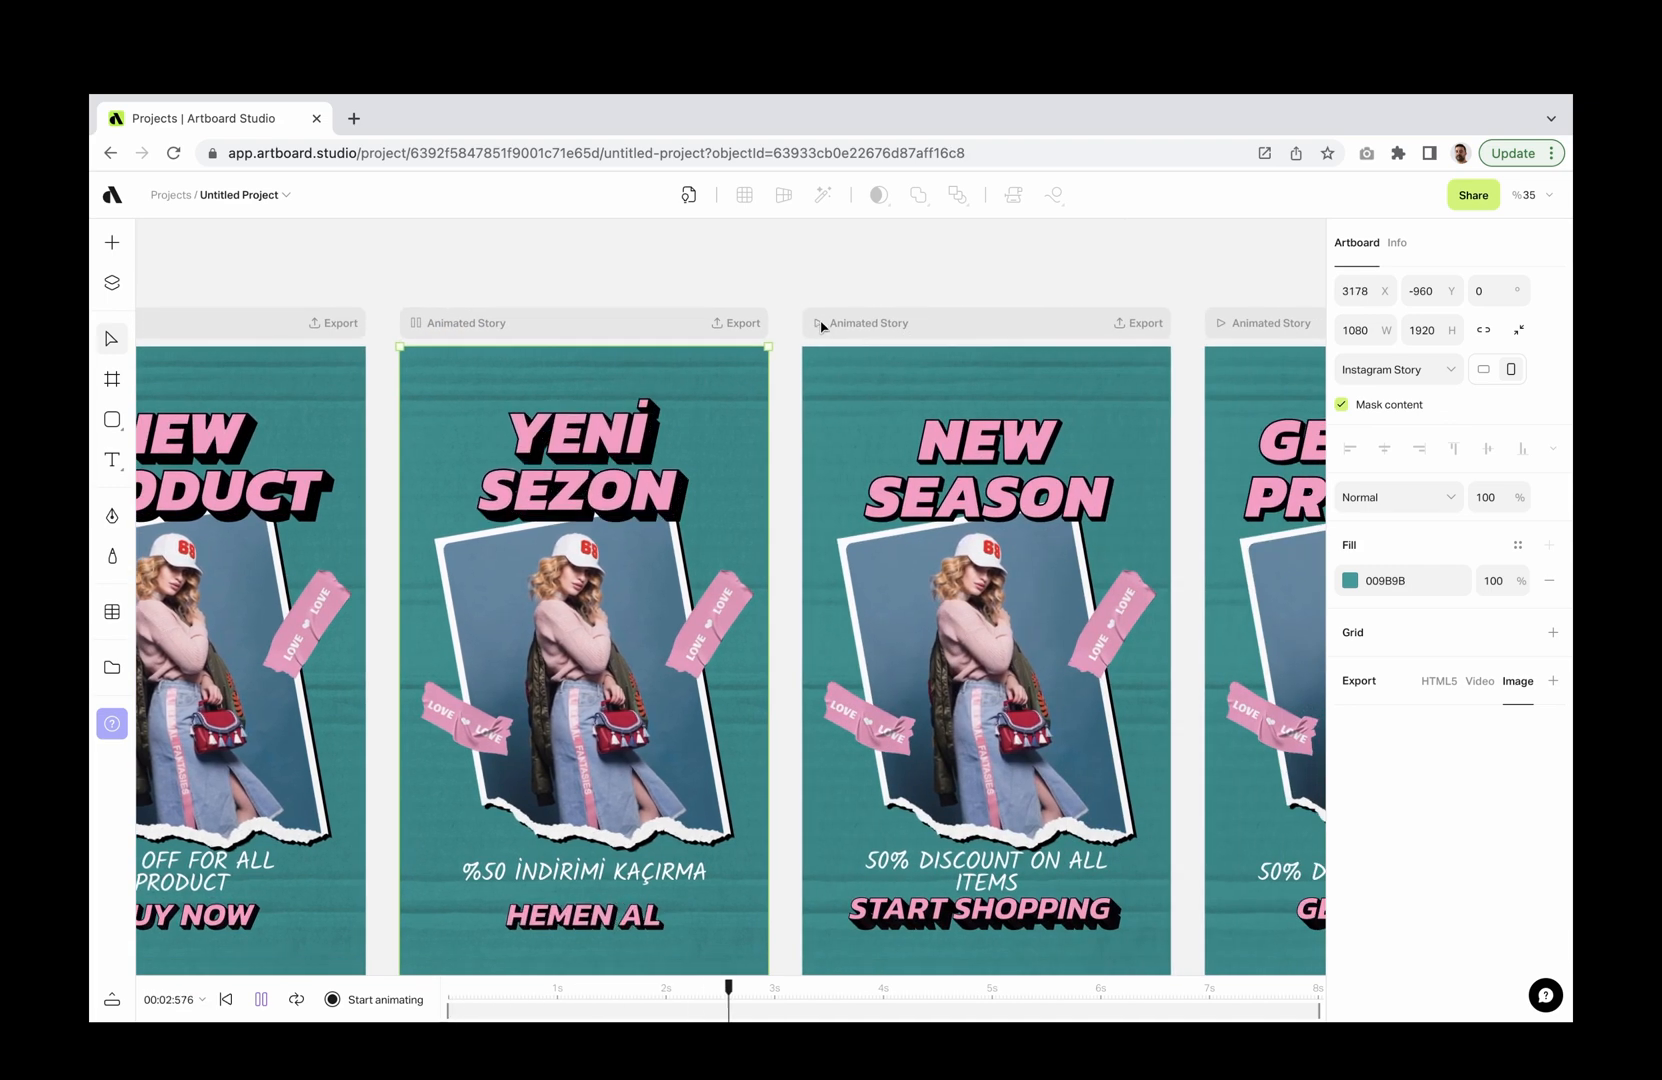
left_click(820, 328)
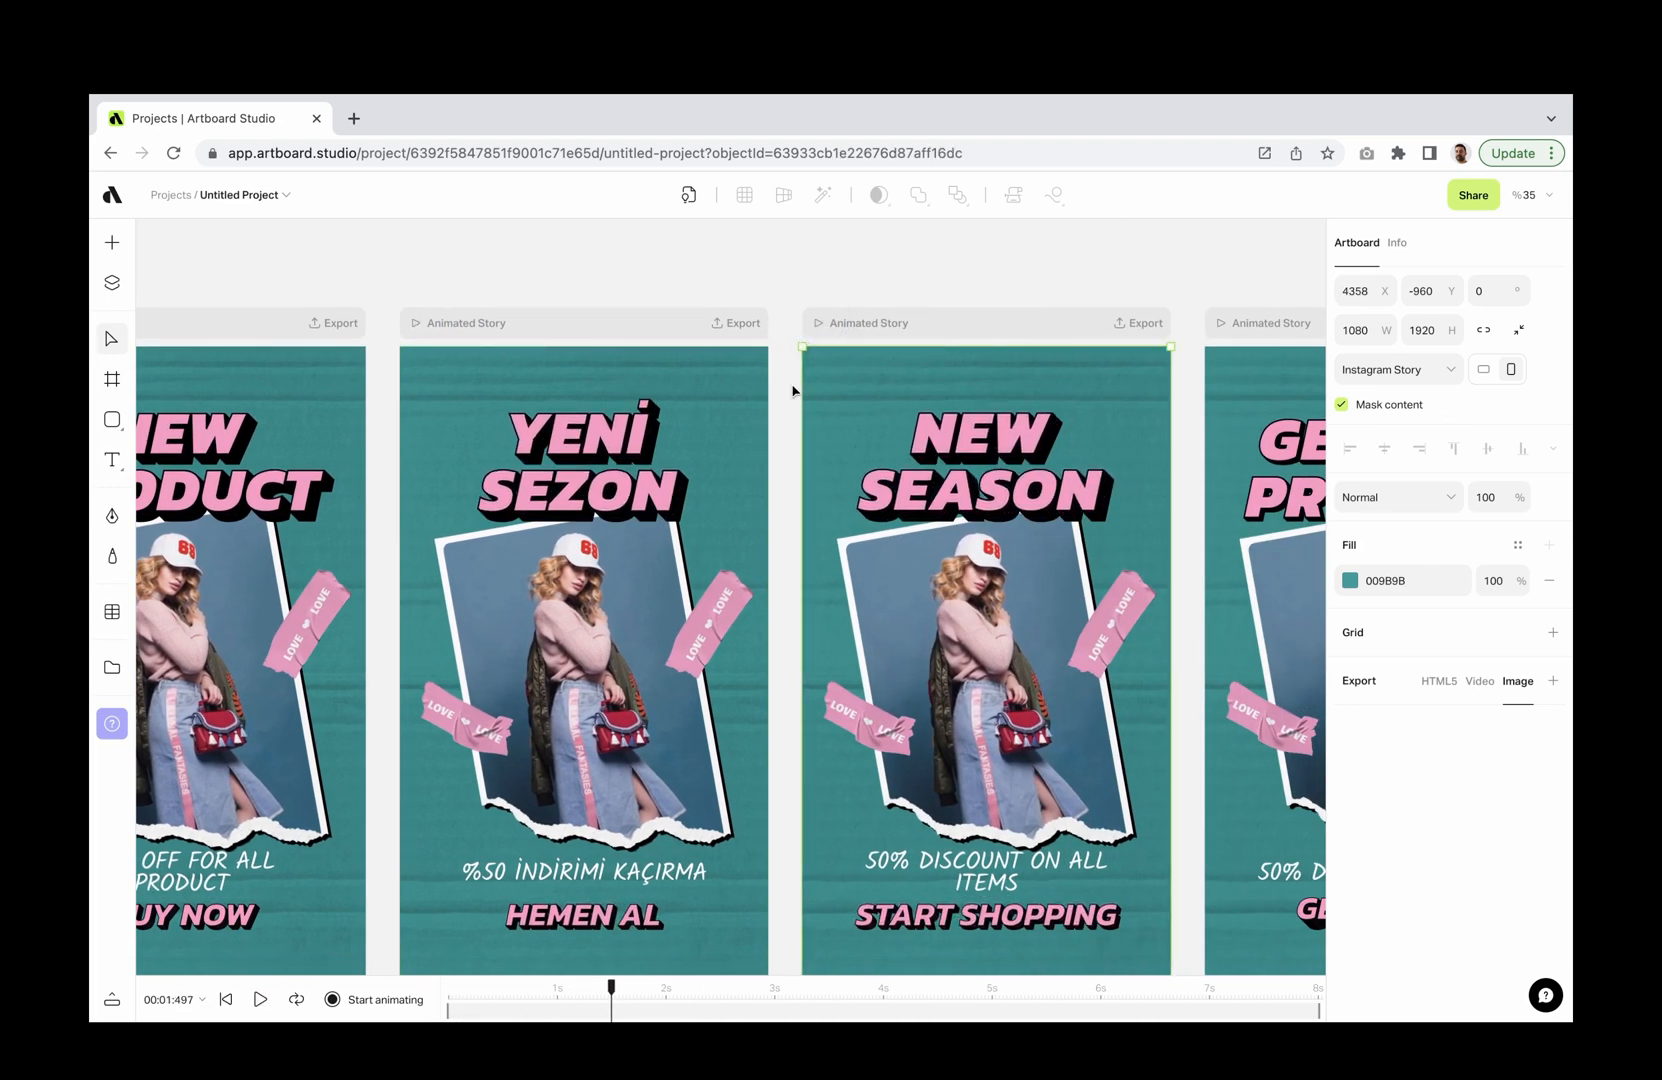
scroll(795, 389, "down", 5)
left_click(805, 322)
scroll(805, 322, "down", 2)
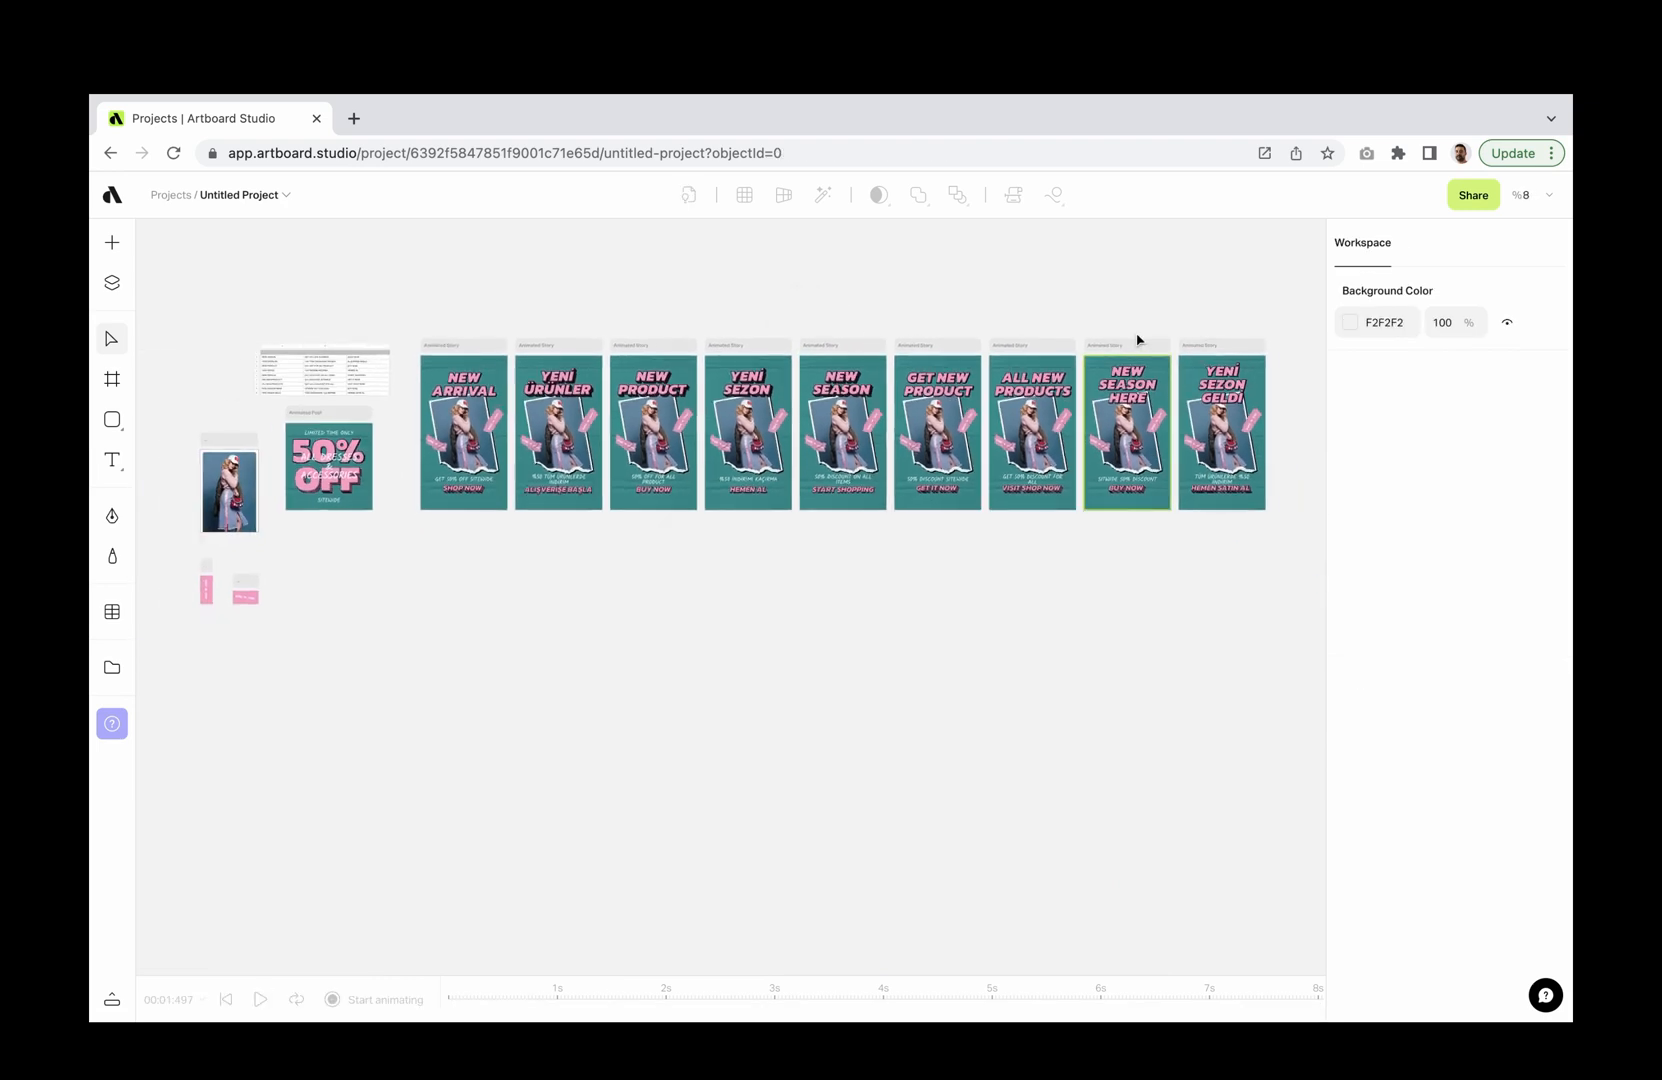